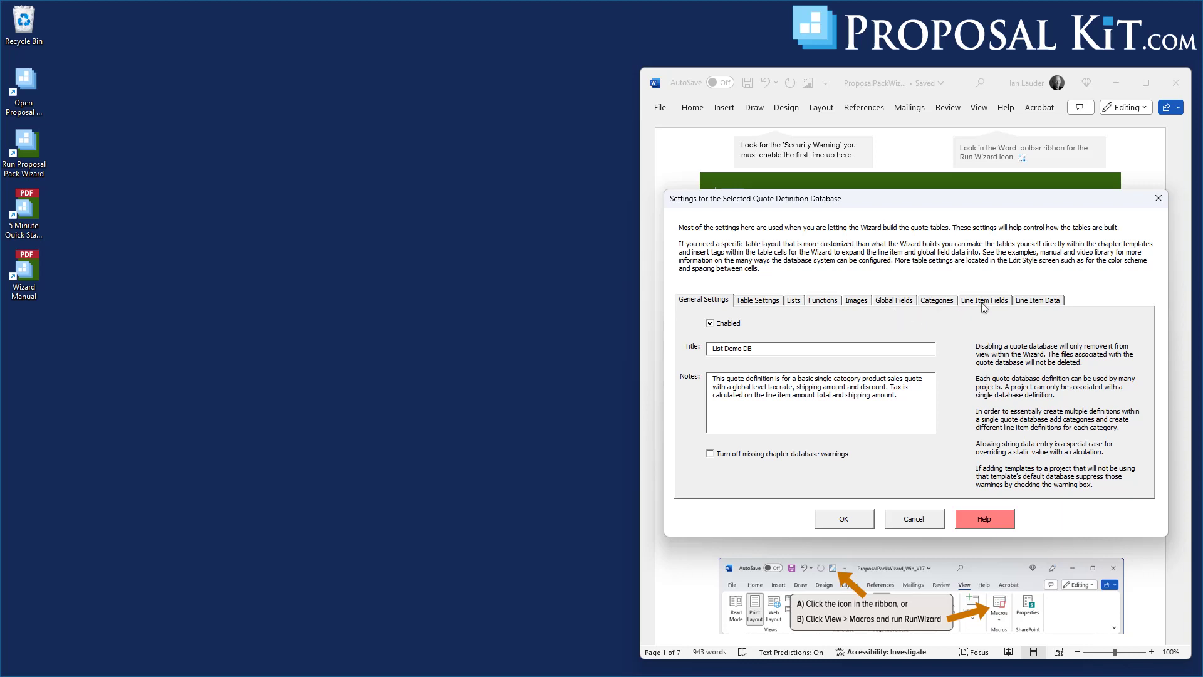
Add a new dropdown list with identifier SALESPERSONLIST, display name Sales Person, default value 0 and default display Unknown.
click(794, 301)
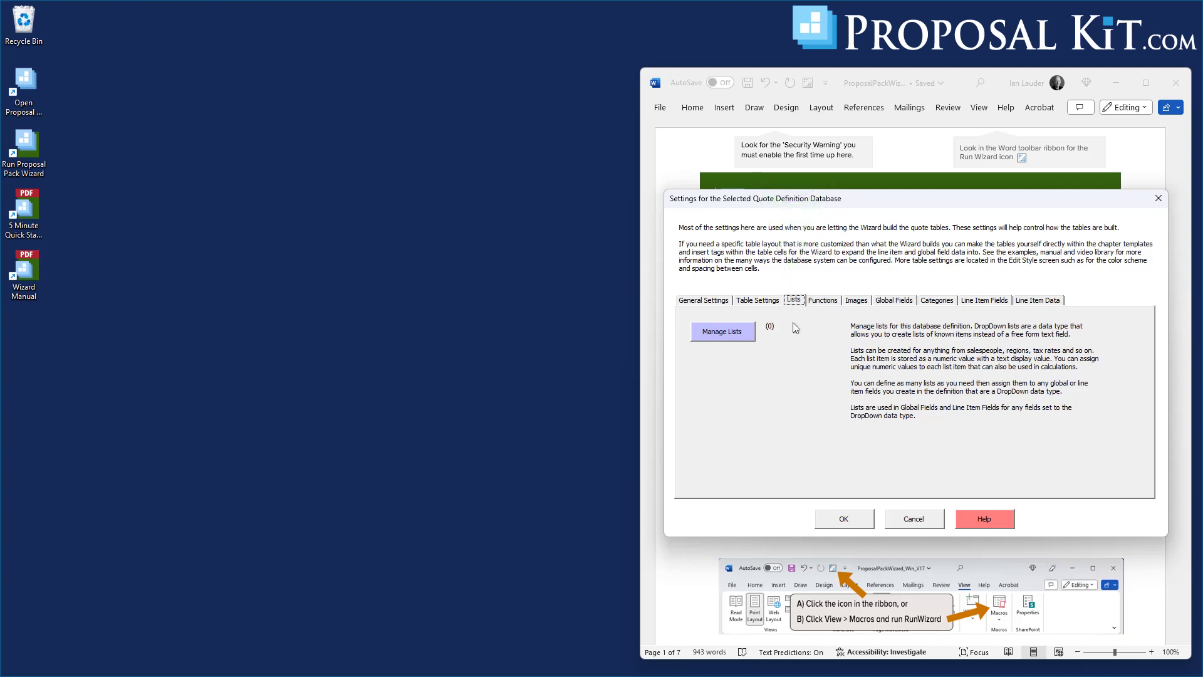
click(727, 332)
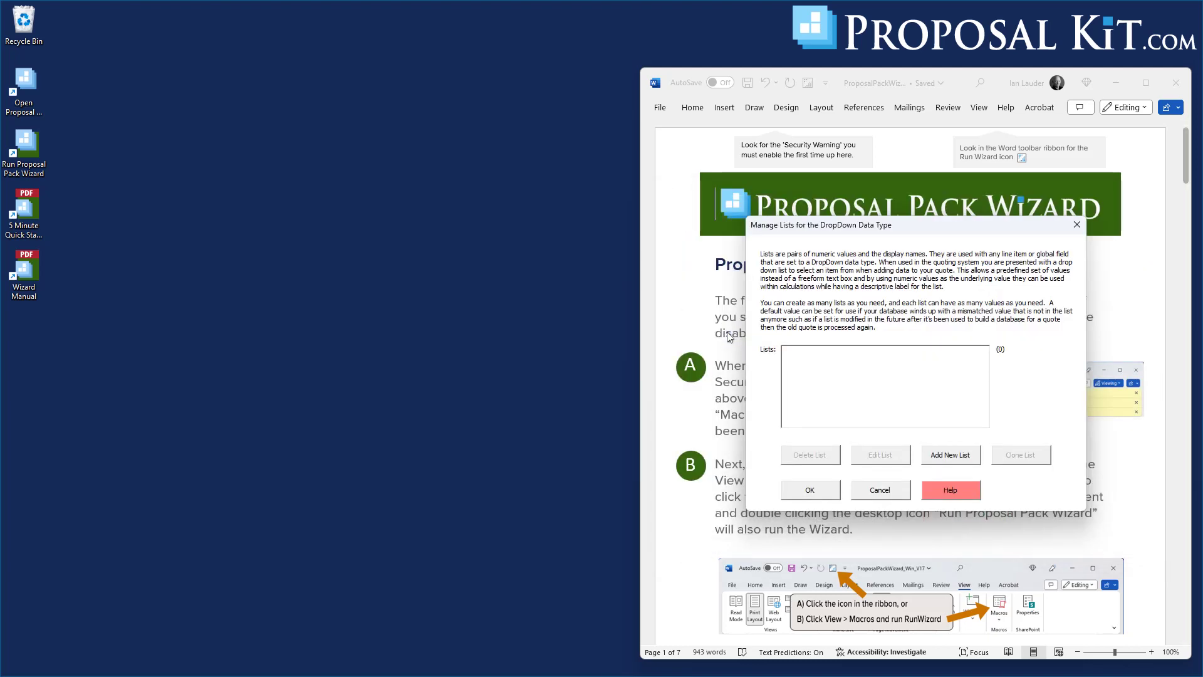
click(943, 457)
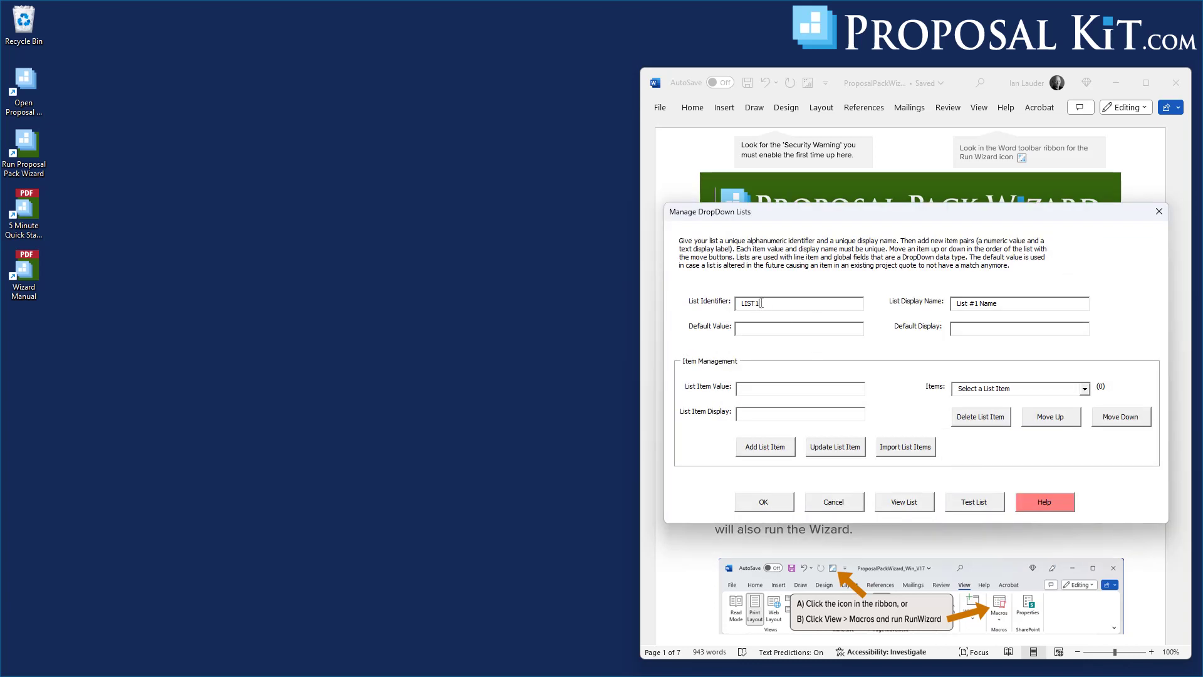
double_click(763, 304)
text(SALESPERSON)
key(Tab)
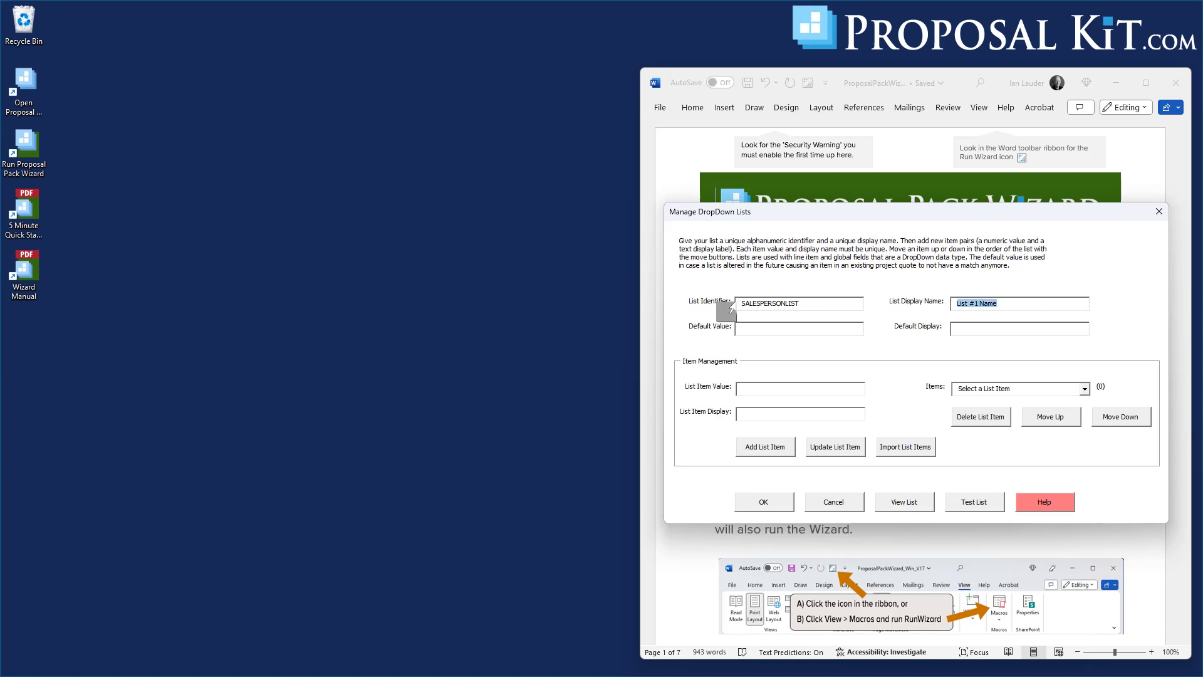
text(Sales Person)
key(Tab)
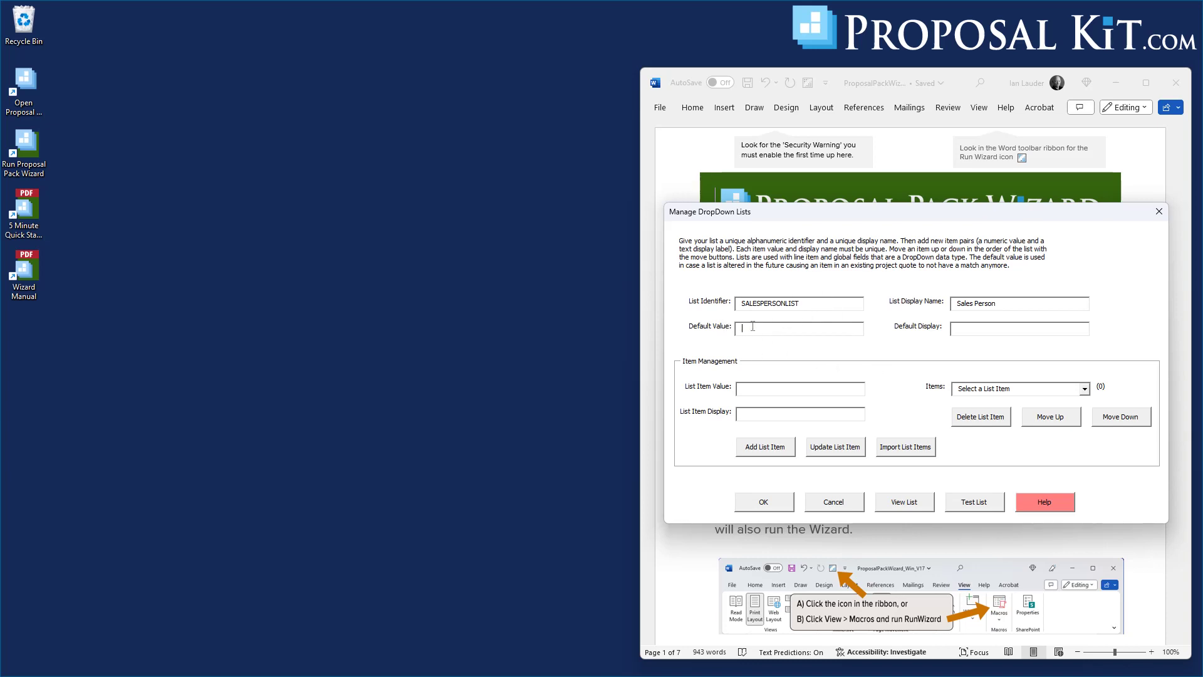
text(0)
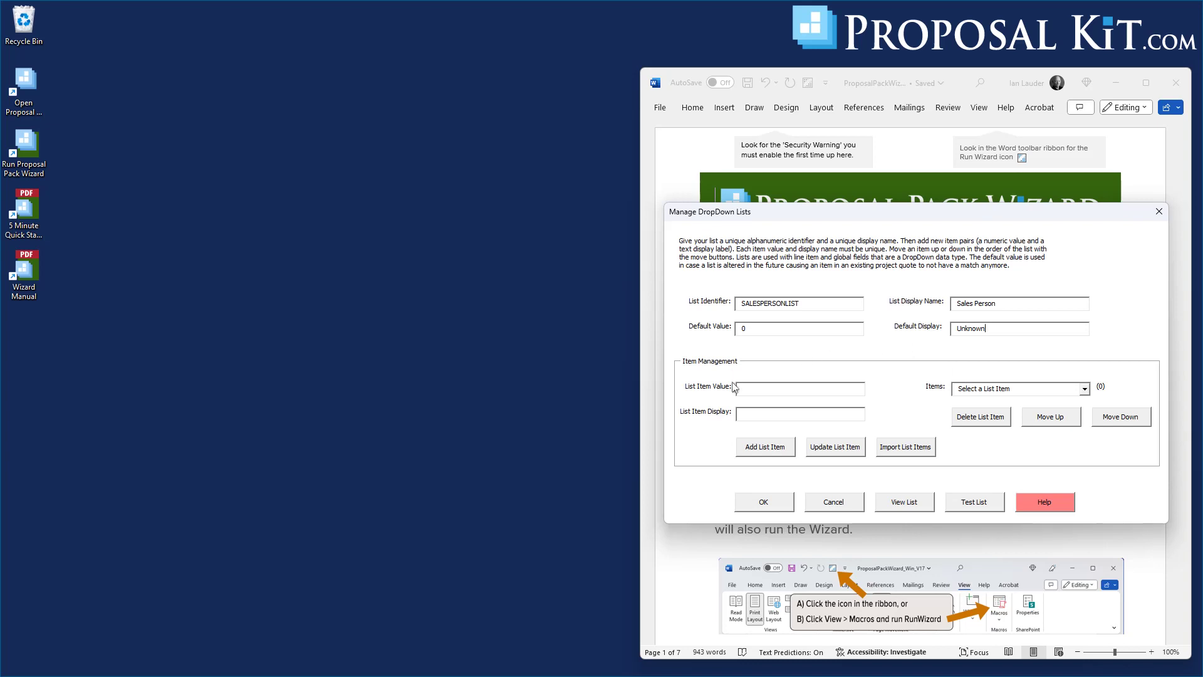
Add three items to the Sales Person list with values 1, 2 and 3, each displaying a salesperson's first name.
click(751, 386)
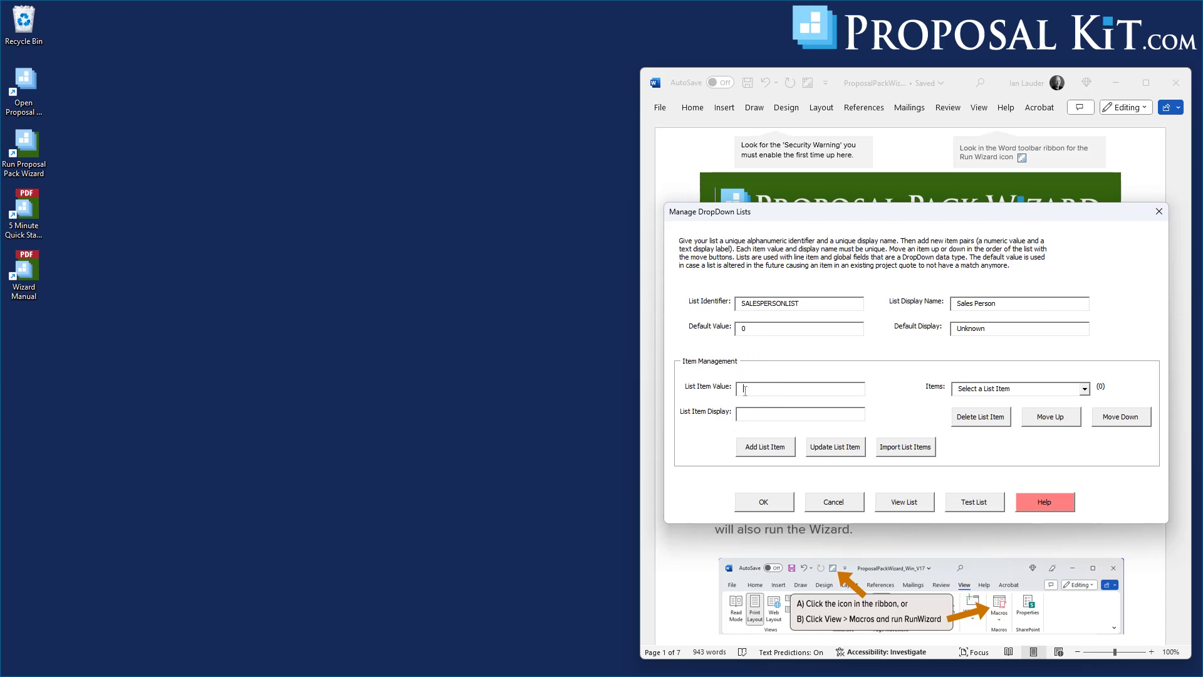
text(1)
click(762, 447)
click(759, 390)
text(2)
key(Tab)
click(757, 448)
text(3)
drag(765, 413, 719, 418)
text(Ian)
click(765, 447)
Check the added items and view all value and display name pairs of the Sales Person list.
click(1084, 390)
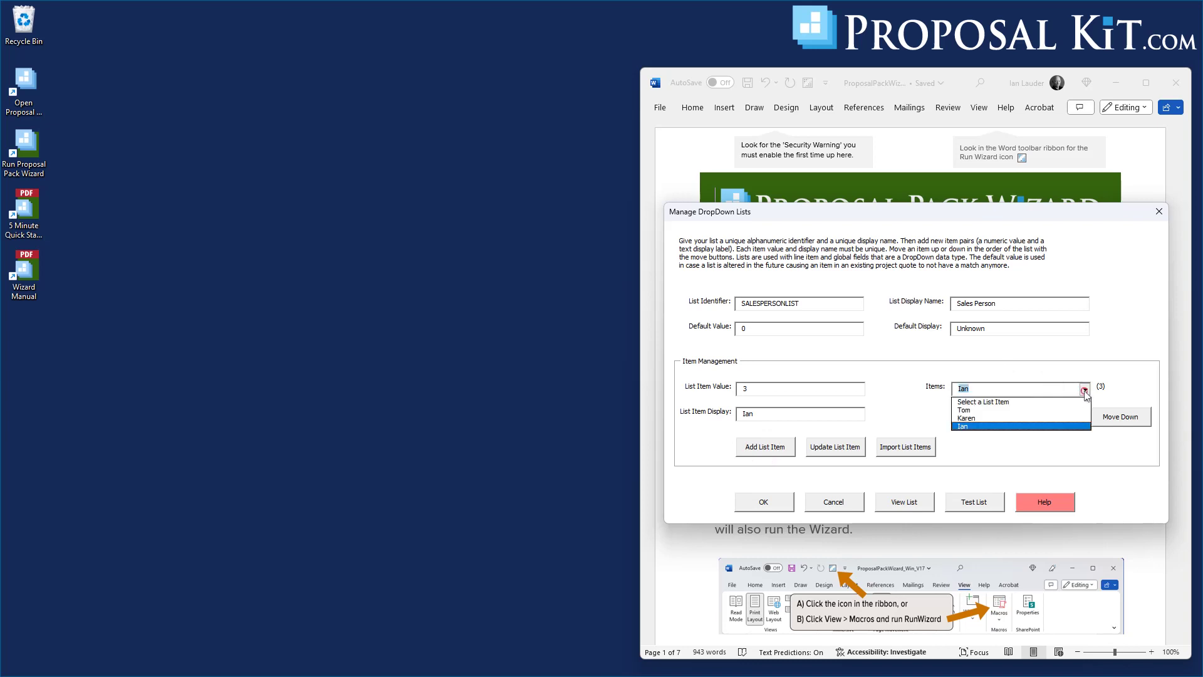
click(1085, 390)
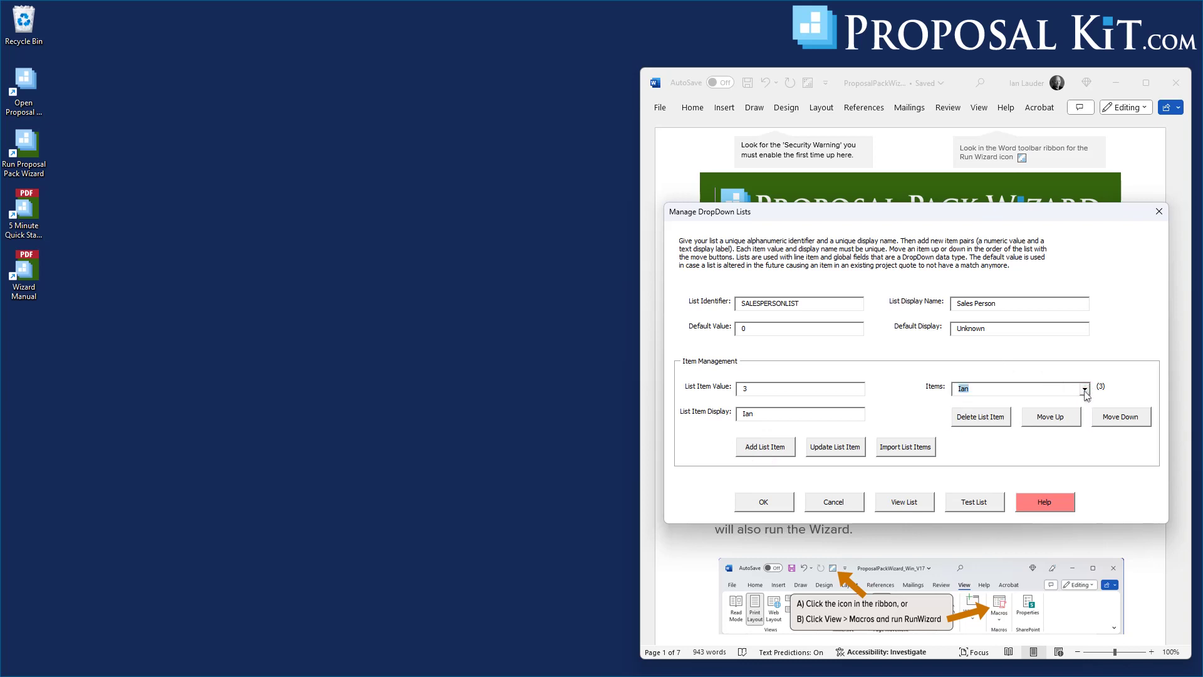
click(890, 502)
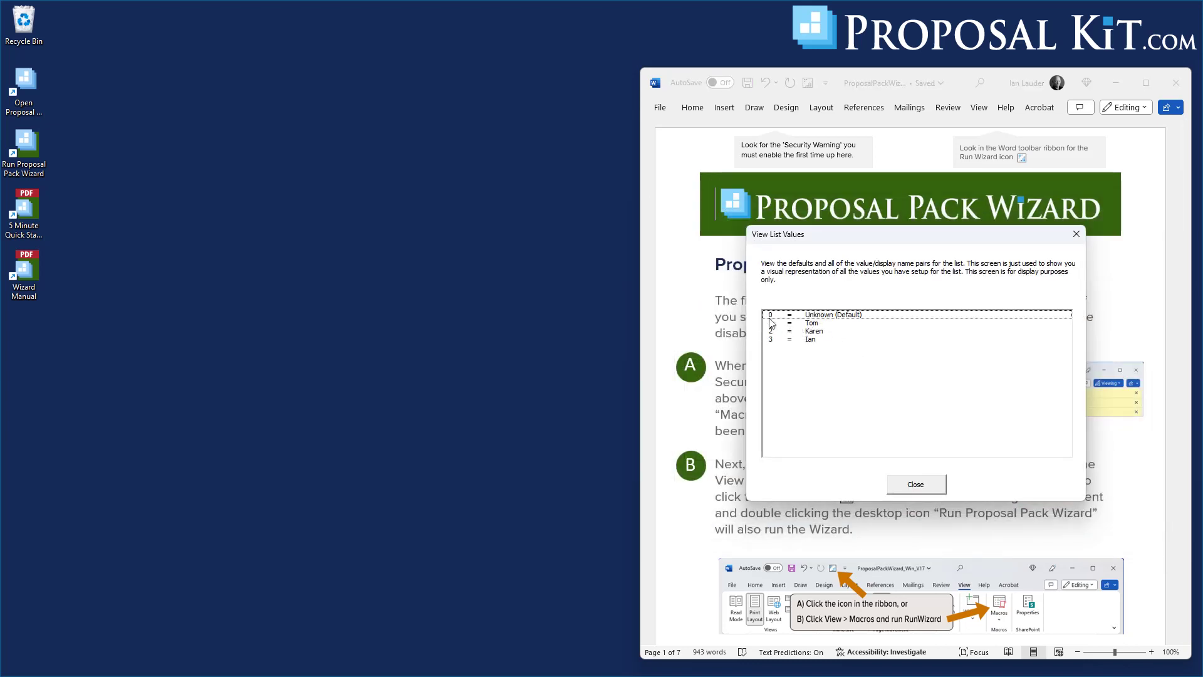
click(915, 484)
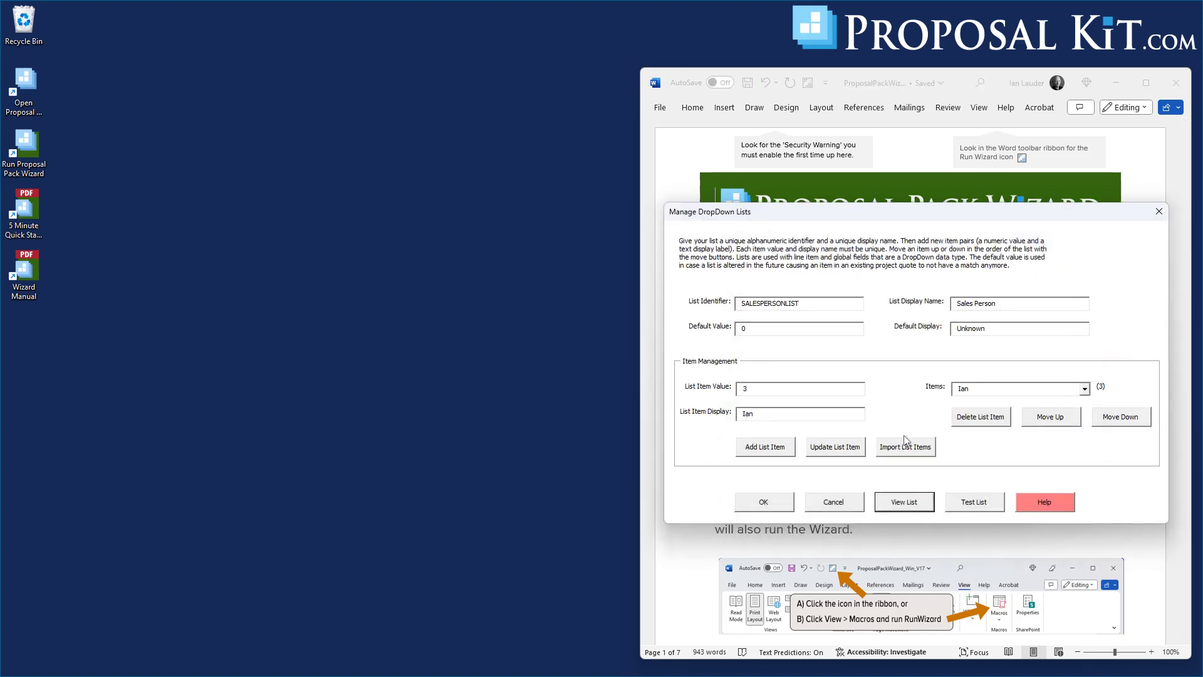
Test the Sales Person list by choosing its second salesperson to see the stored value.
click(971, 507)
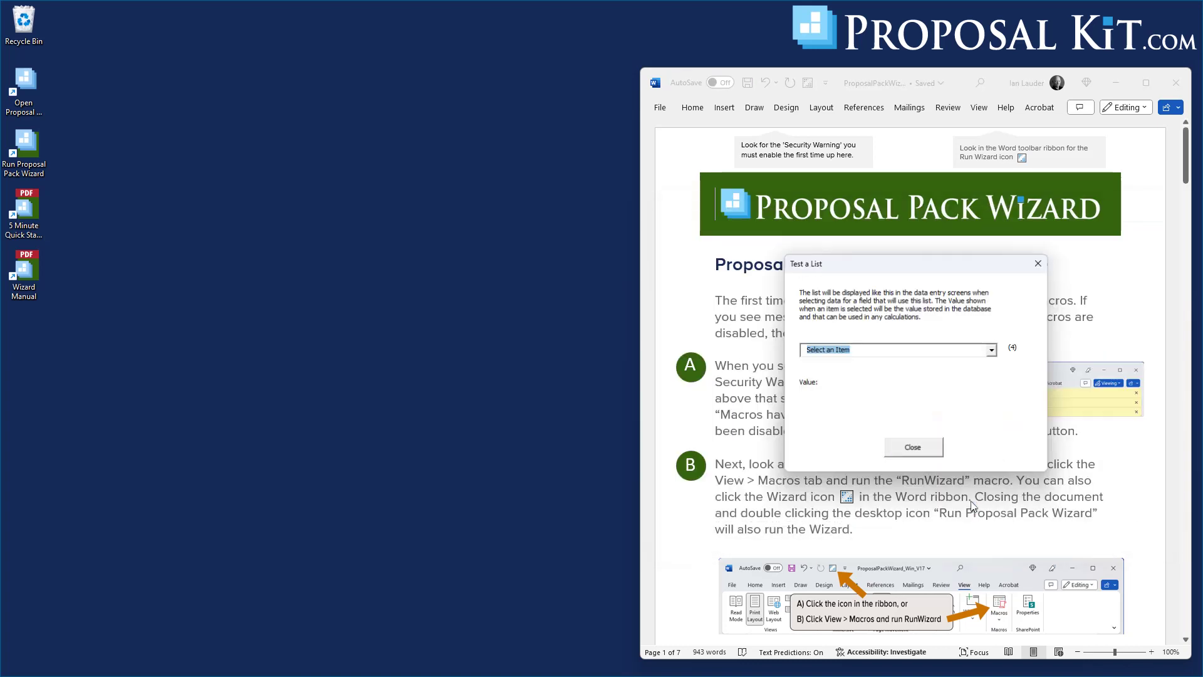
click(993, 351)
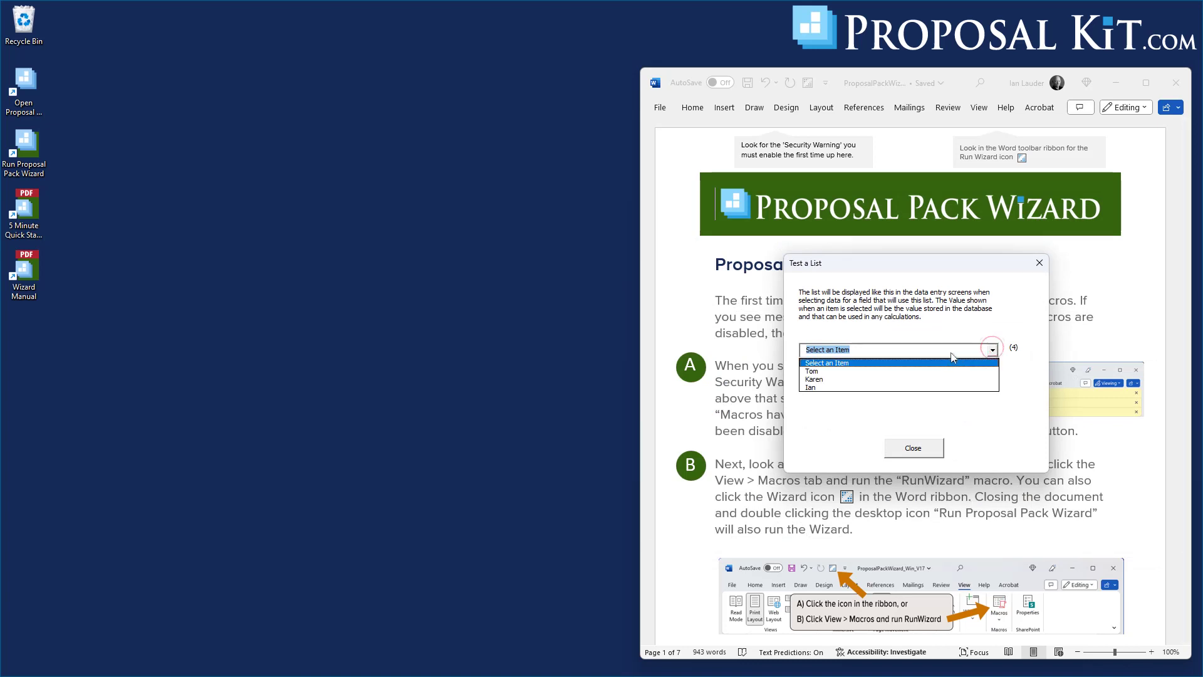
click(814, 379)
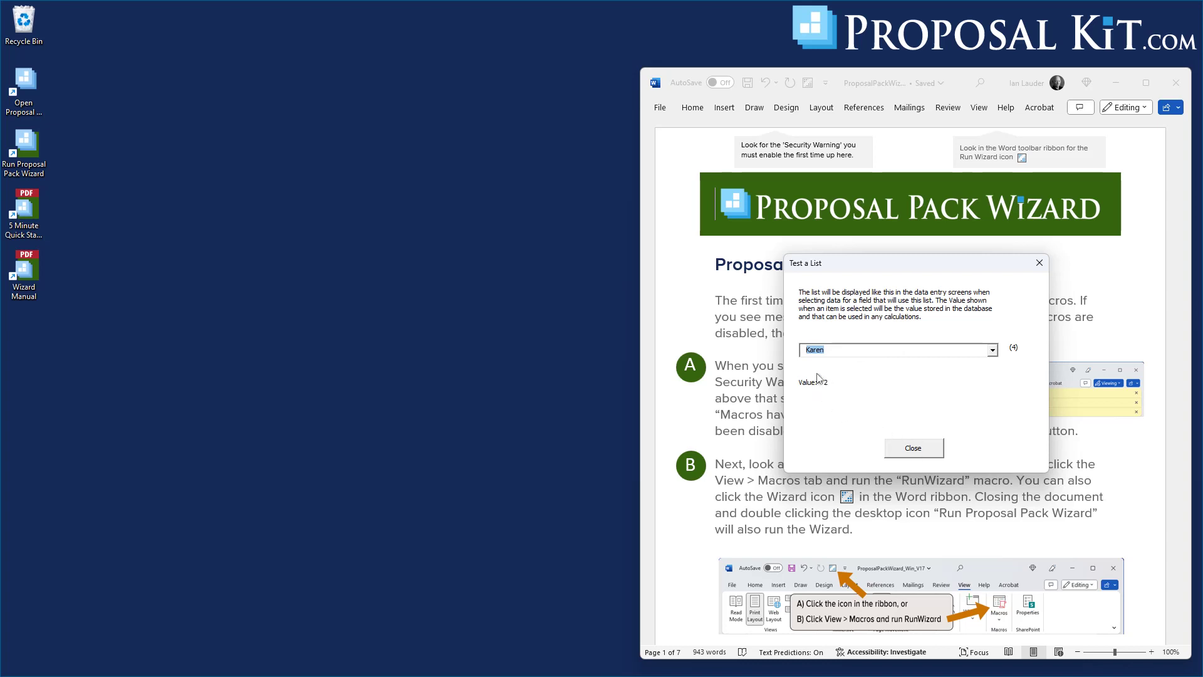
click(914, 451)
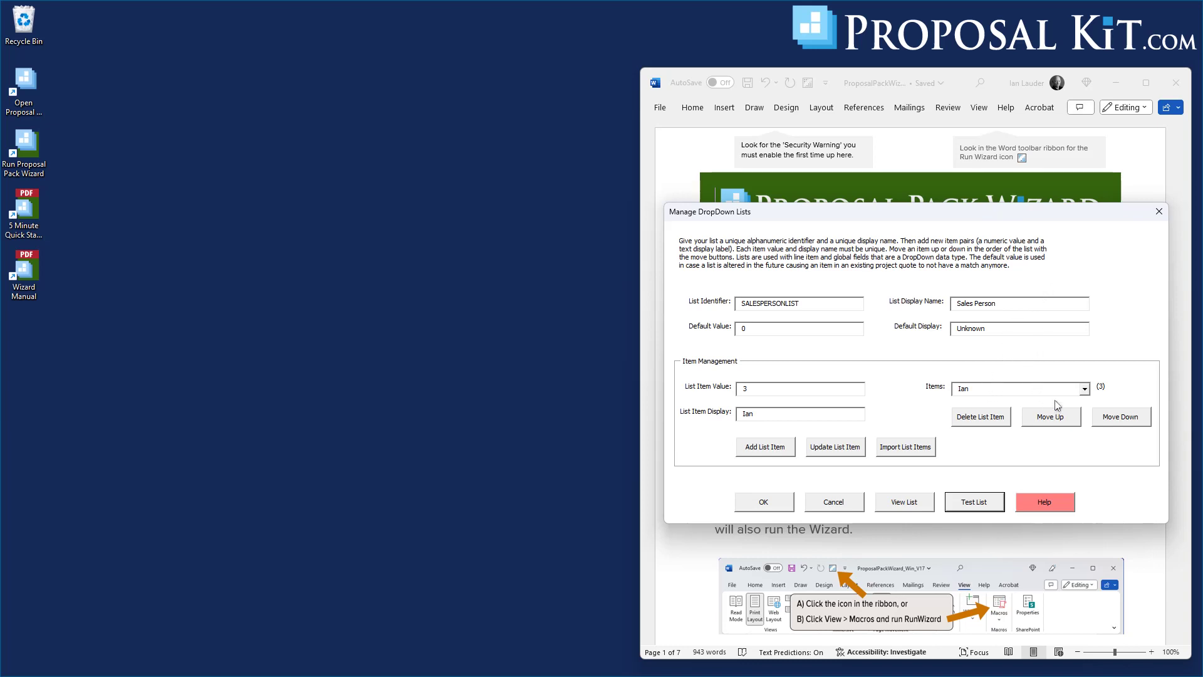
Review the items of the Sales Person list once more and save the list.
click(1084, 390)
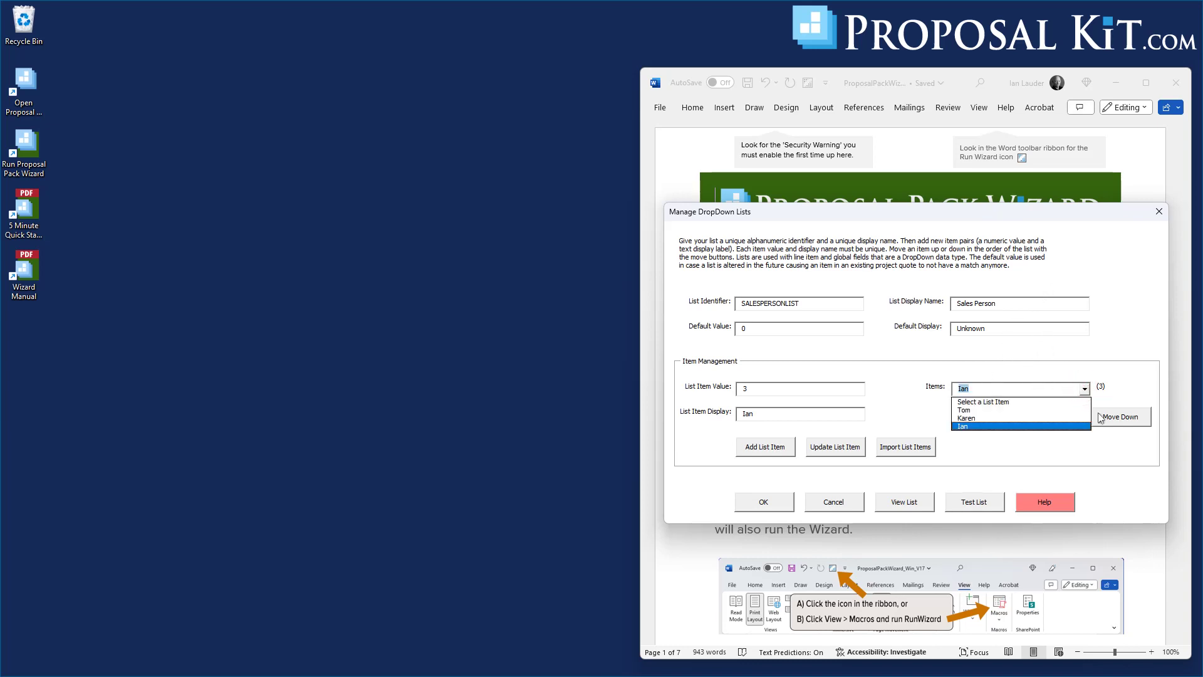
click(1092, 447)
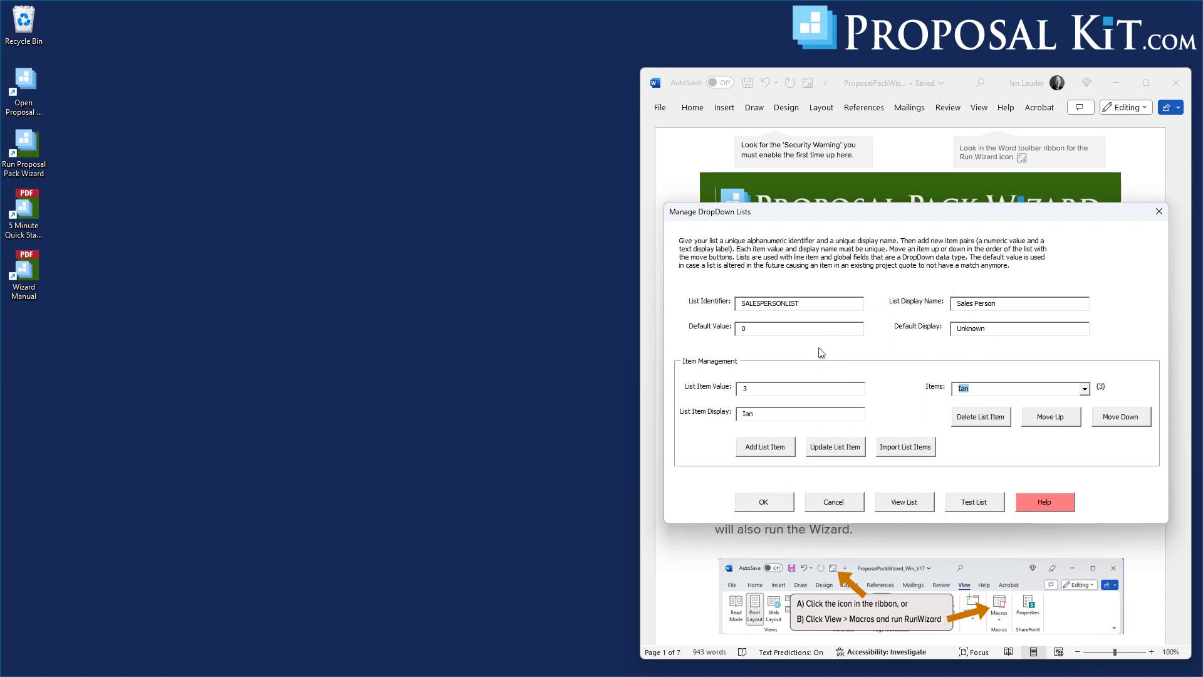
click(764, 502)
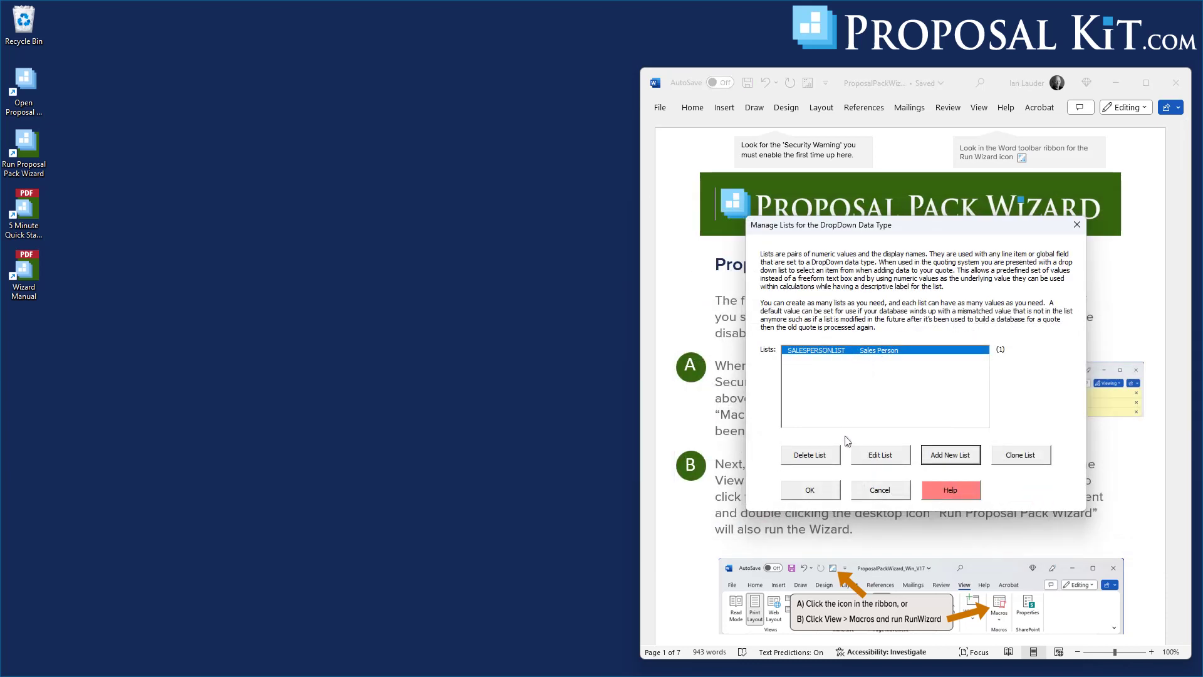
Add a second dropdown list with the identifier STATELIST and the display name State.
click(948, 455)
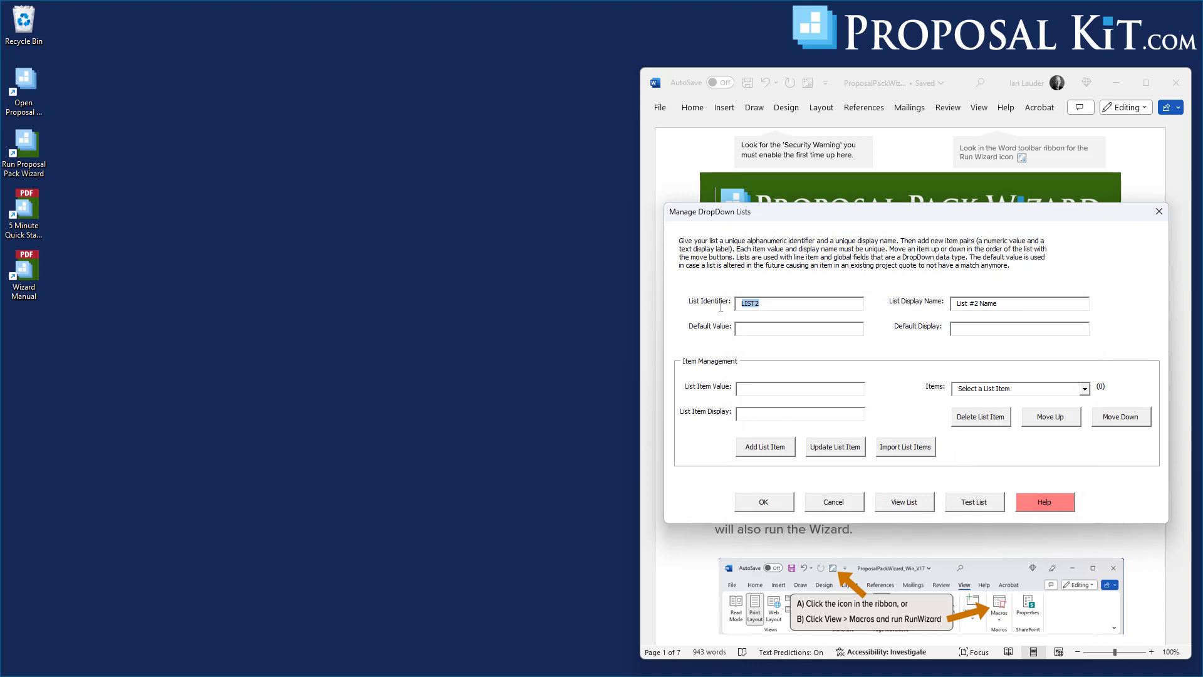
text(STATELIST)
key(Tab)
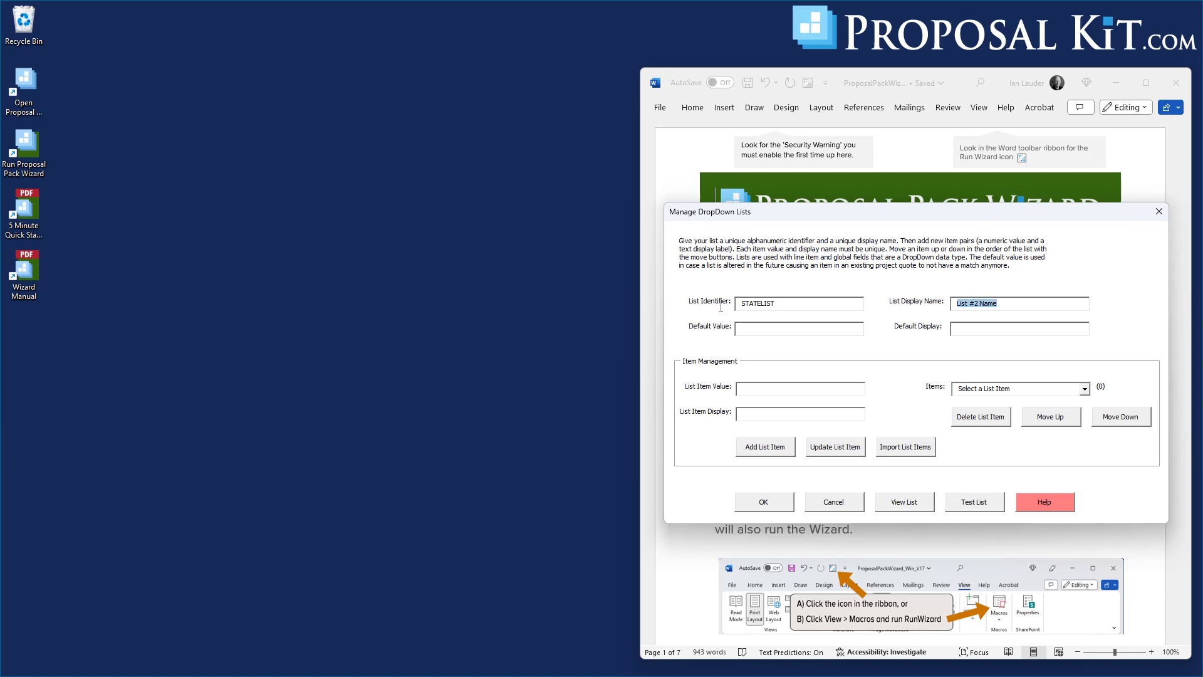
text(State)
Start a list item import with Import from Premade Lists as the source and open its Excel spreadsheet.
click(903, 453)
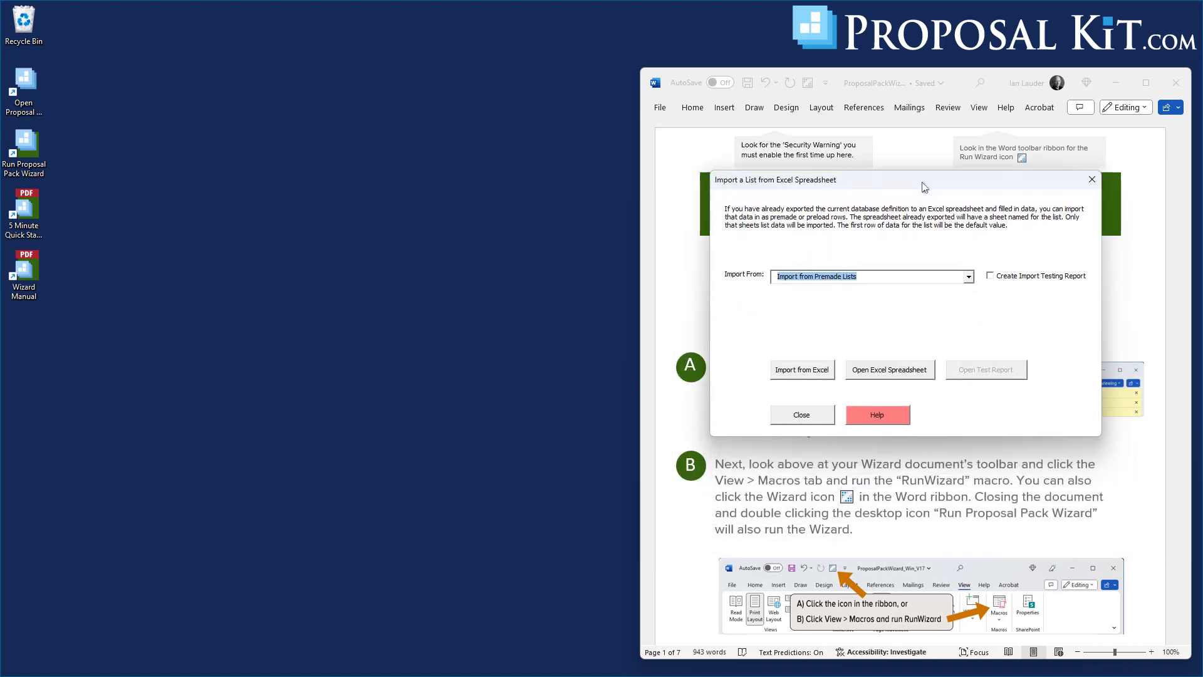
click(974, 264)
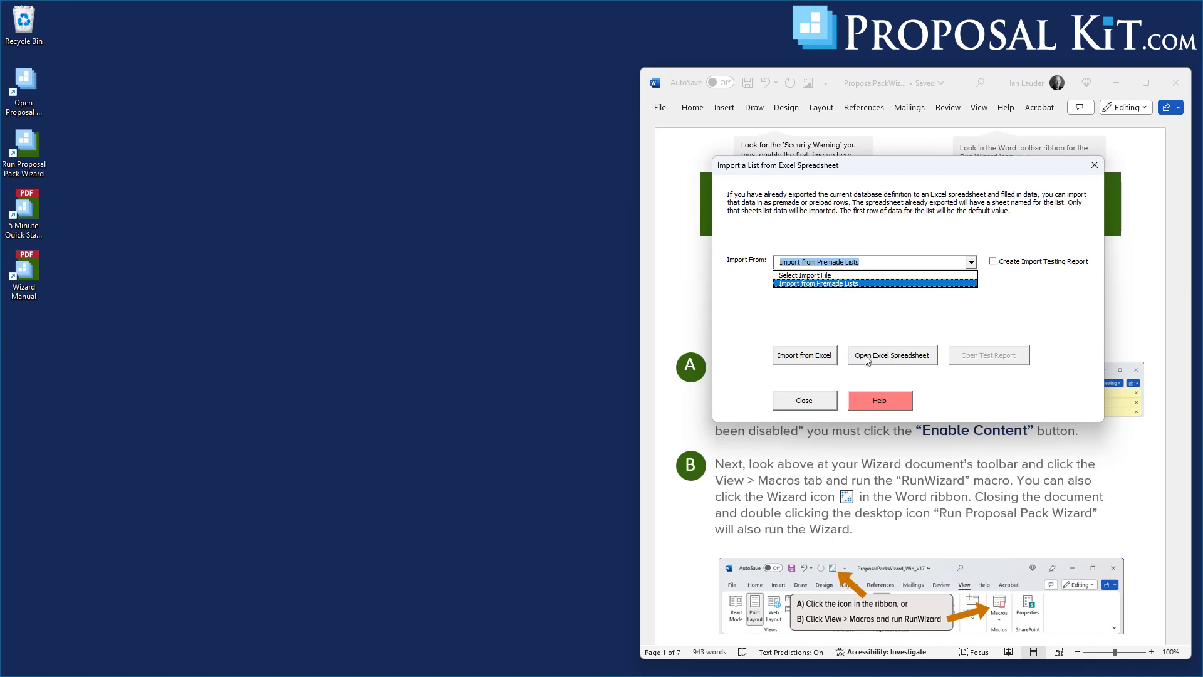
click(809, 286)
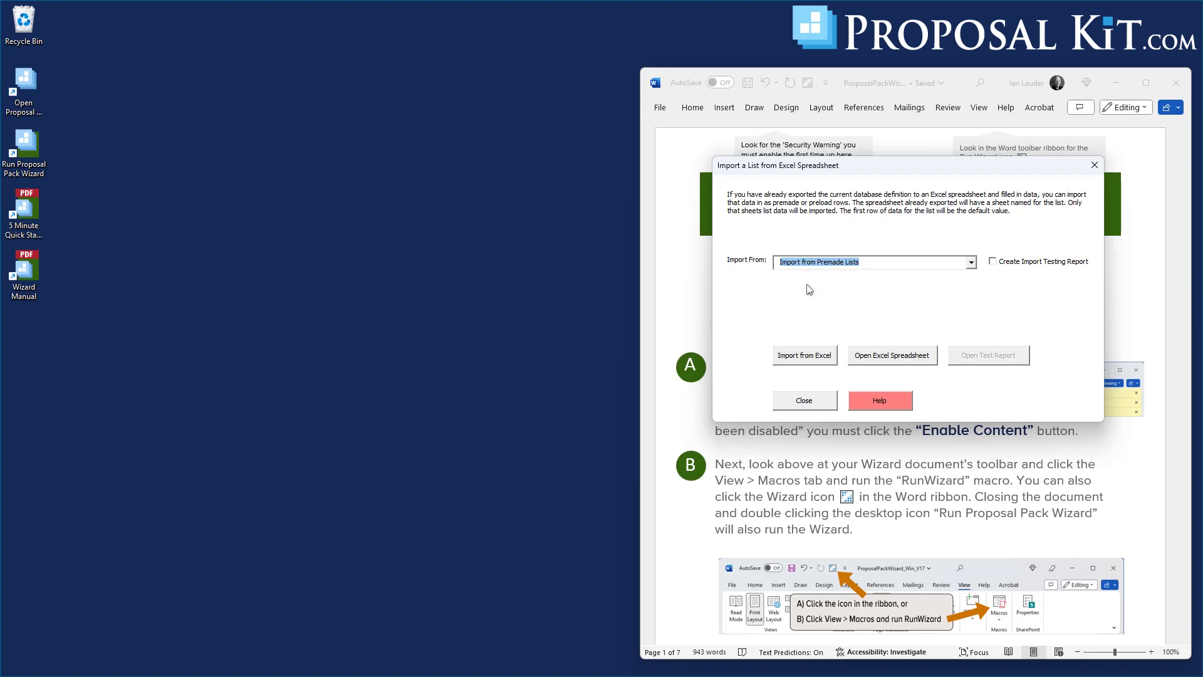
click(886, 363)
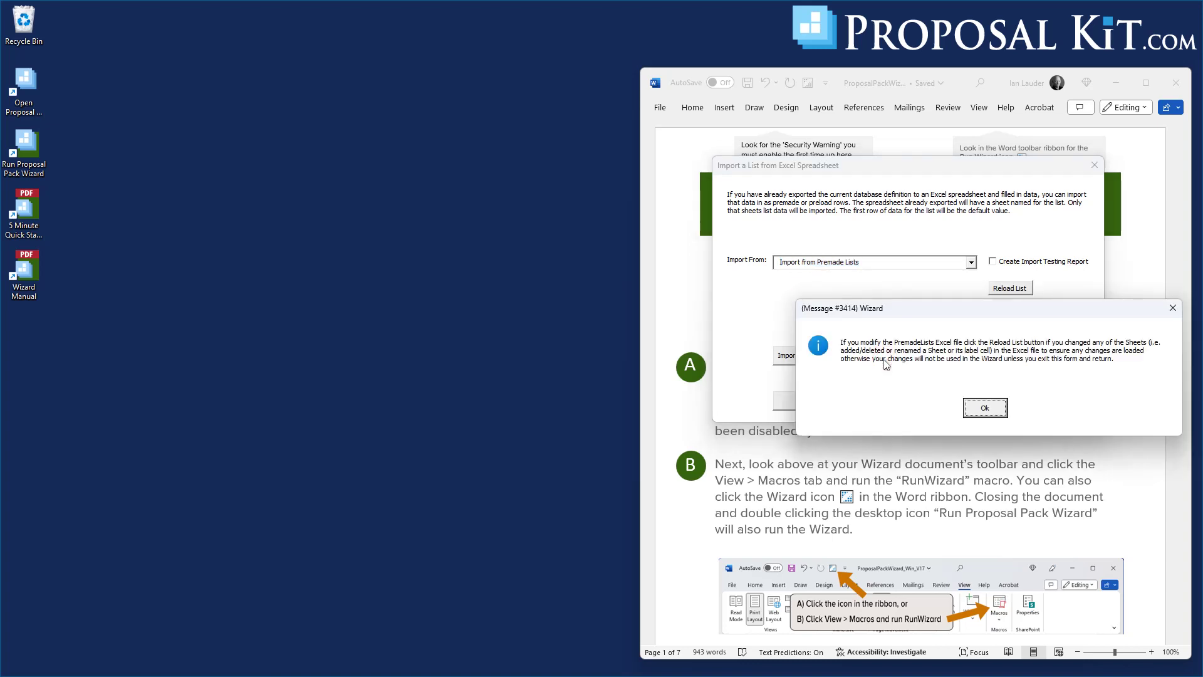
click(981, 409)
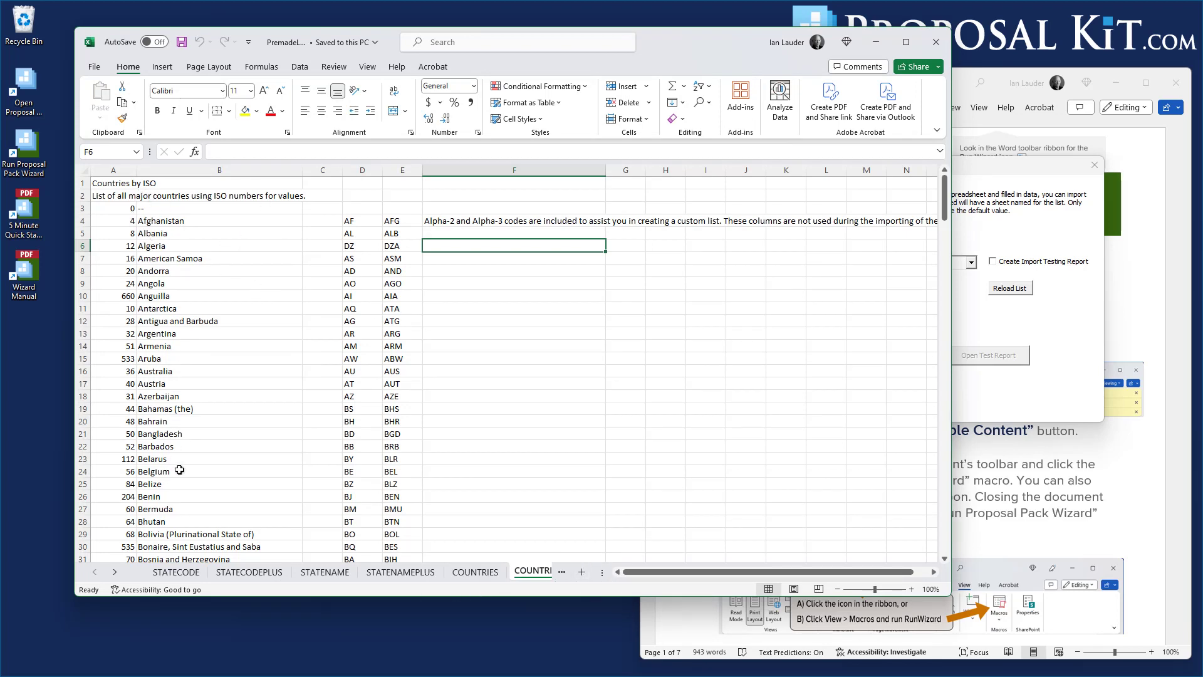
Examine the US state lists on the STATECODE, STATECODEPLUS, STATENAME and STATENAMEPLUS sheets.
click(174, 572)
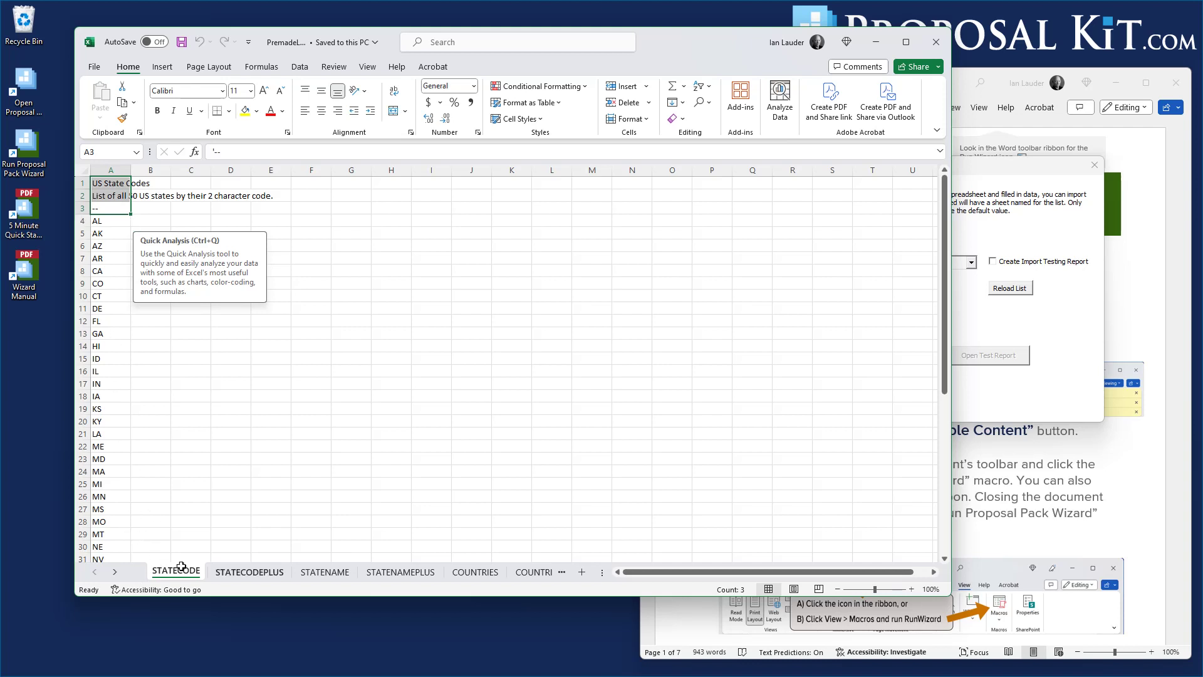
click(239, 572)
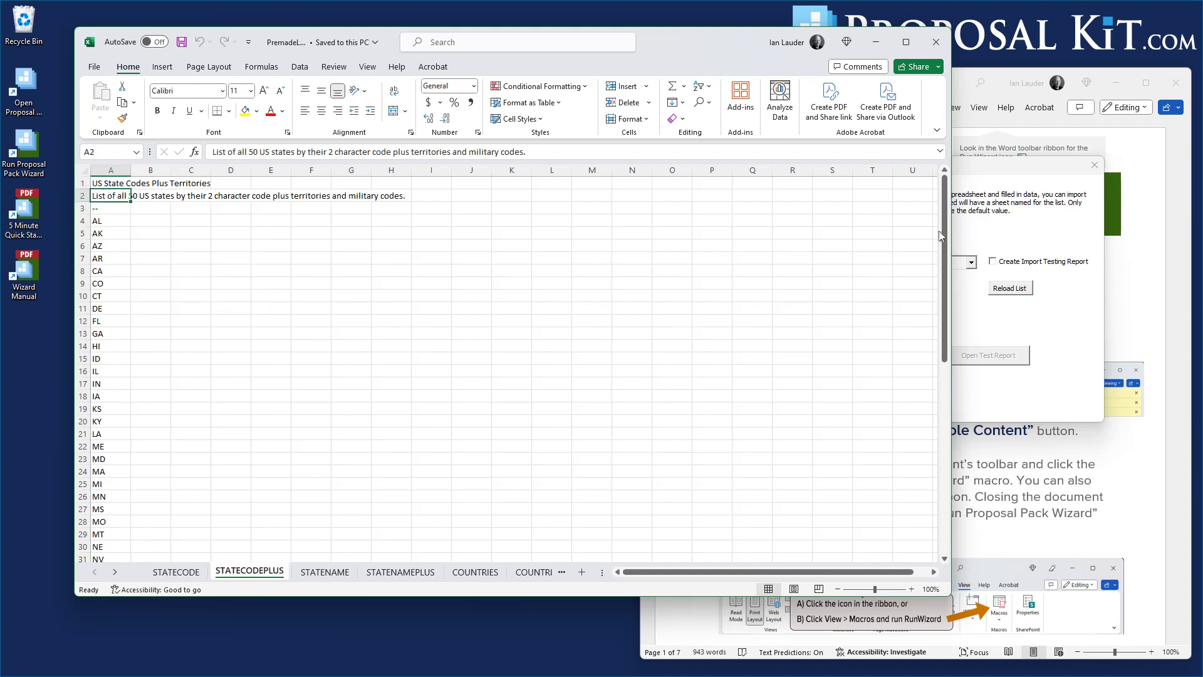
drag(939, 235, 949, 442)
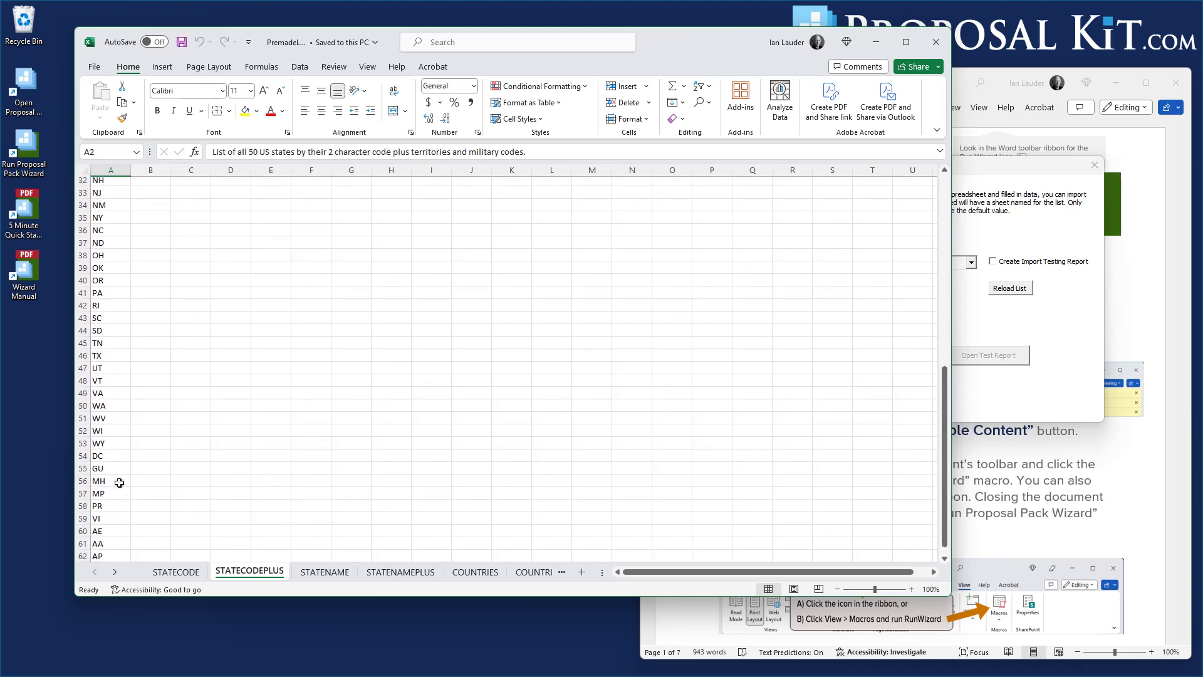
click(320, 572)
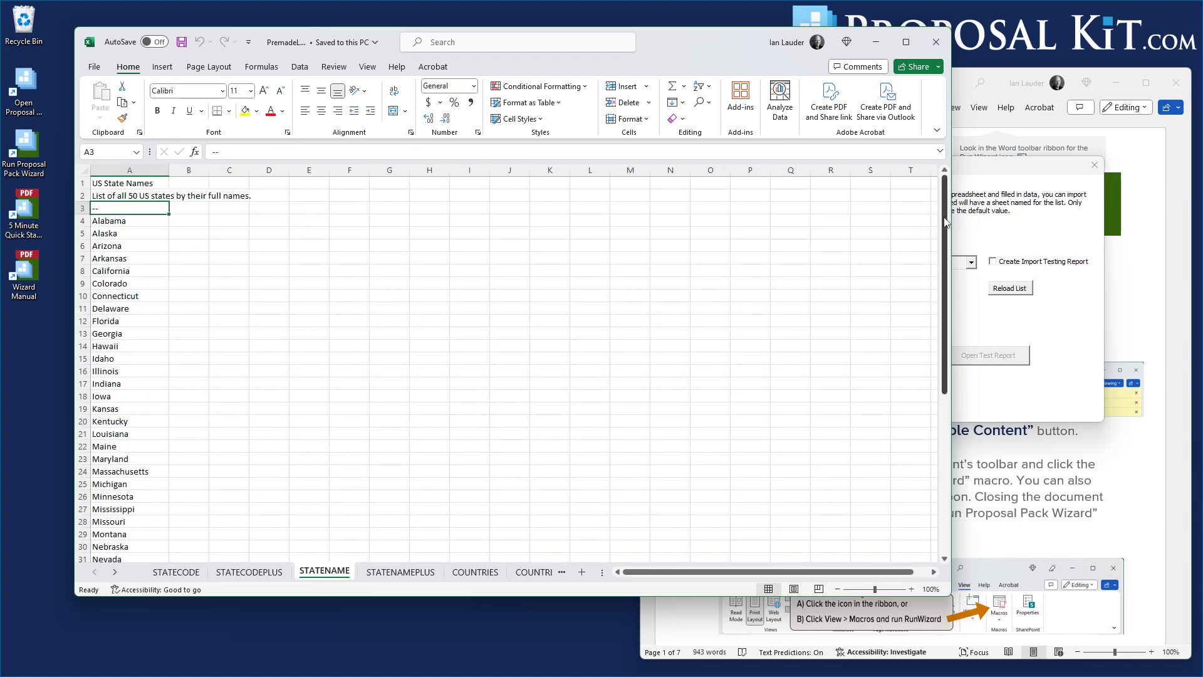
drag(946, 222, 946, 382)
click(412, 575)
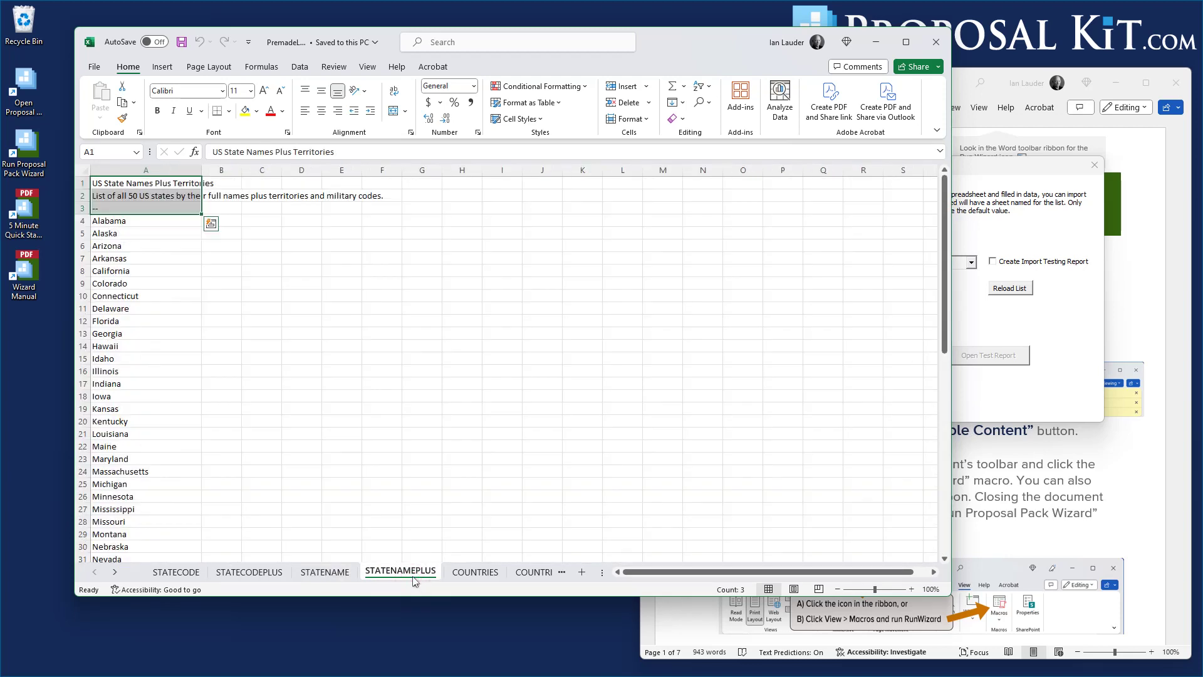
drag(943, 252, 959, 455)
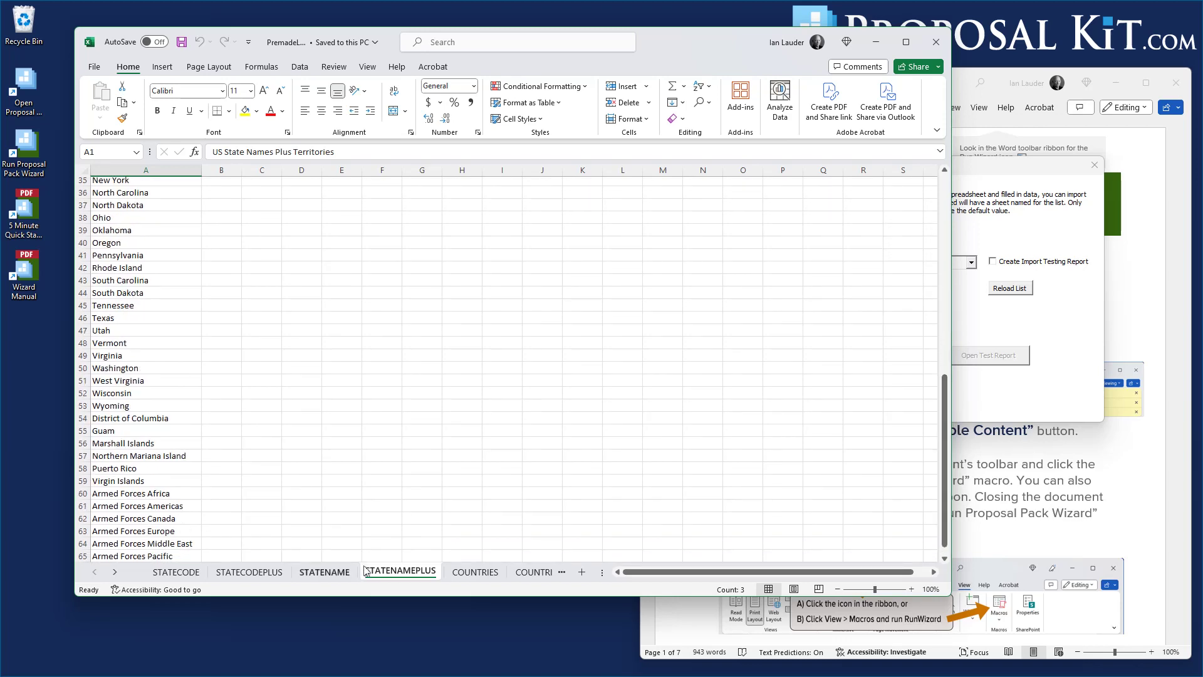
Examine the premade lists on the COUNTRIES, COUNTRIESISO, RACES and ETHNICITIES sheets.
click(474, 573)
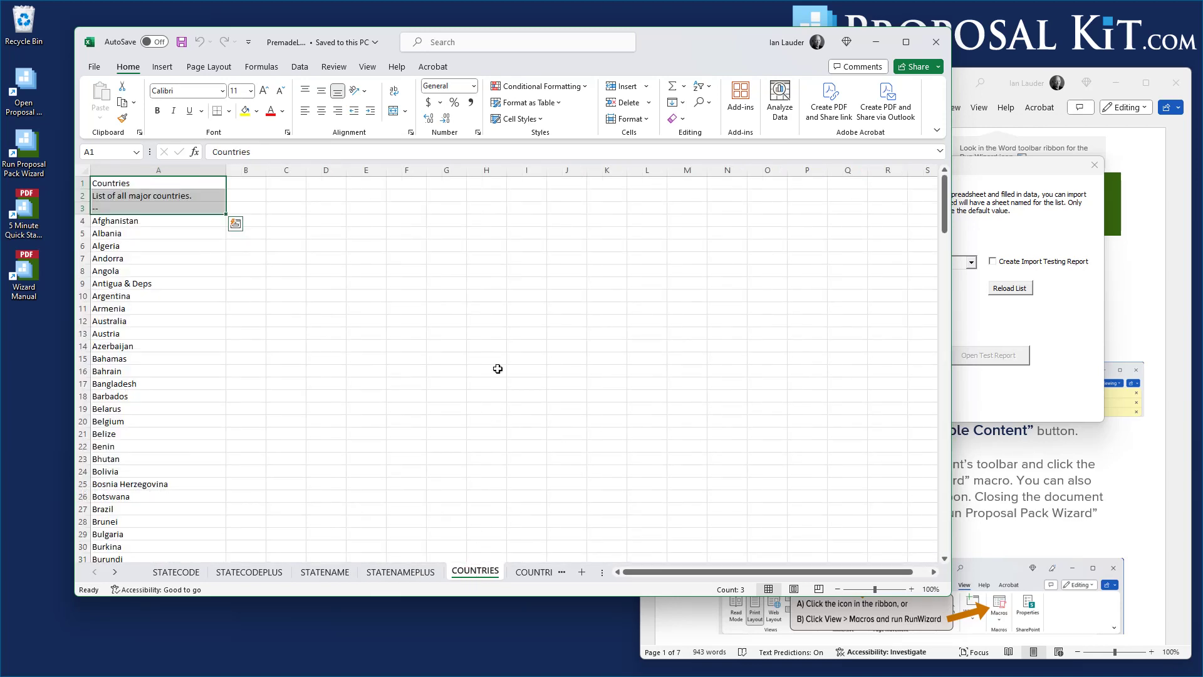
click(534, 579)
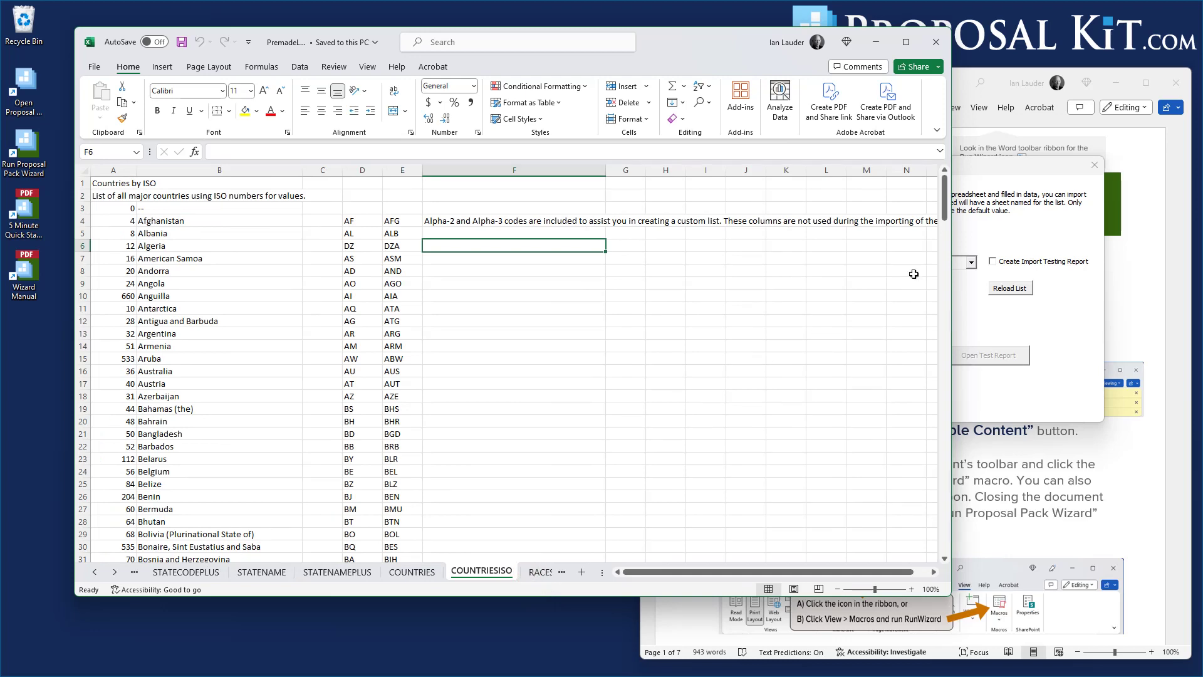
drag(946, 203, 990, 210)
click(540, 572)
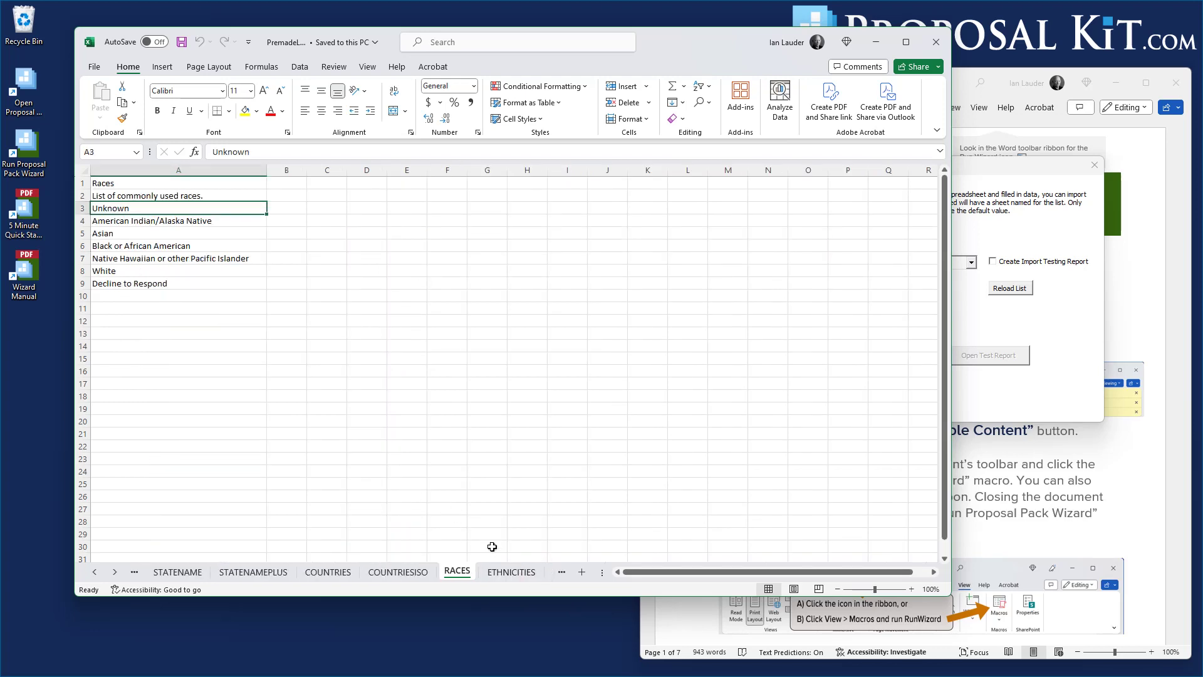
click(521, 573)
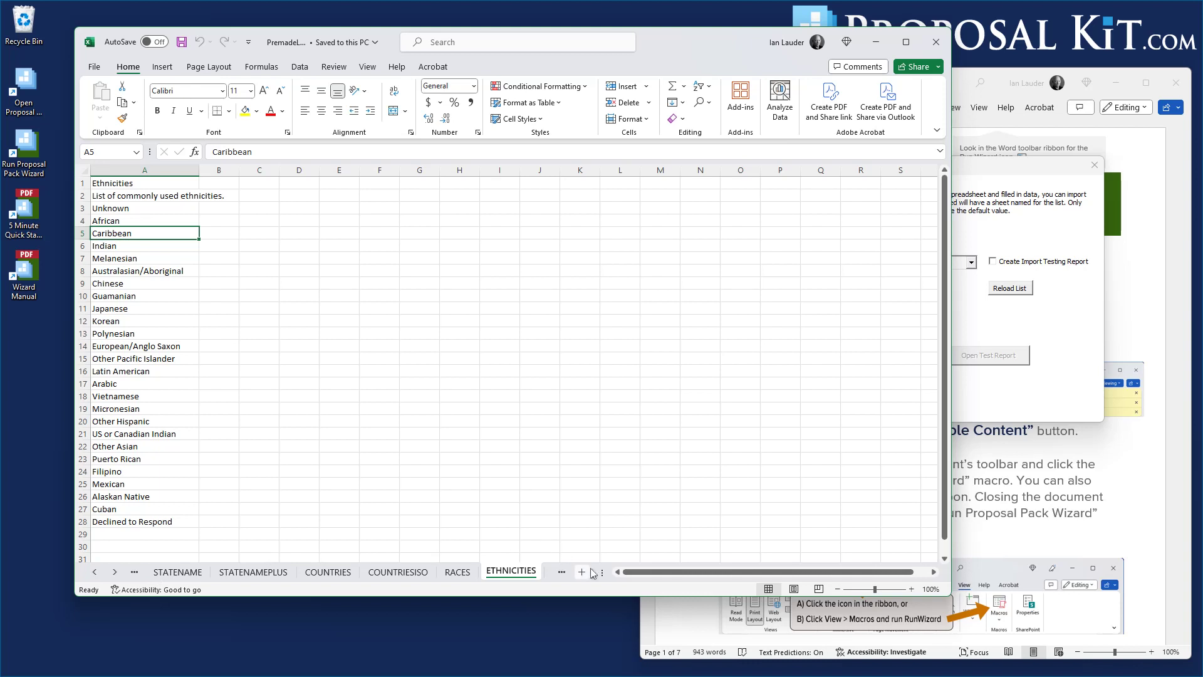
Examine the premade lists on the TITLES and MONTHS1 sheets, including the name, description and default rows of the months list.
click(115, 572)
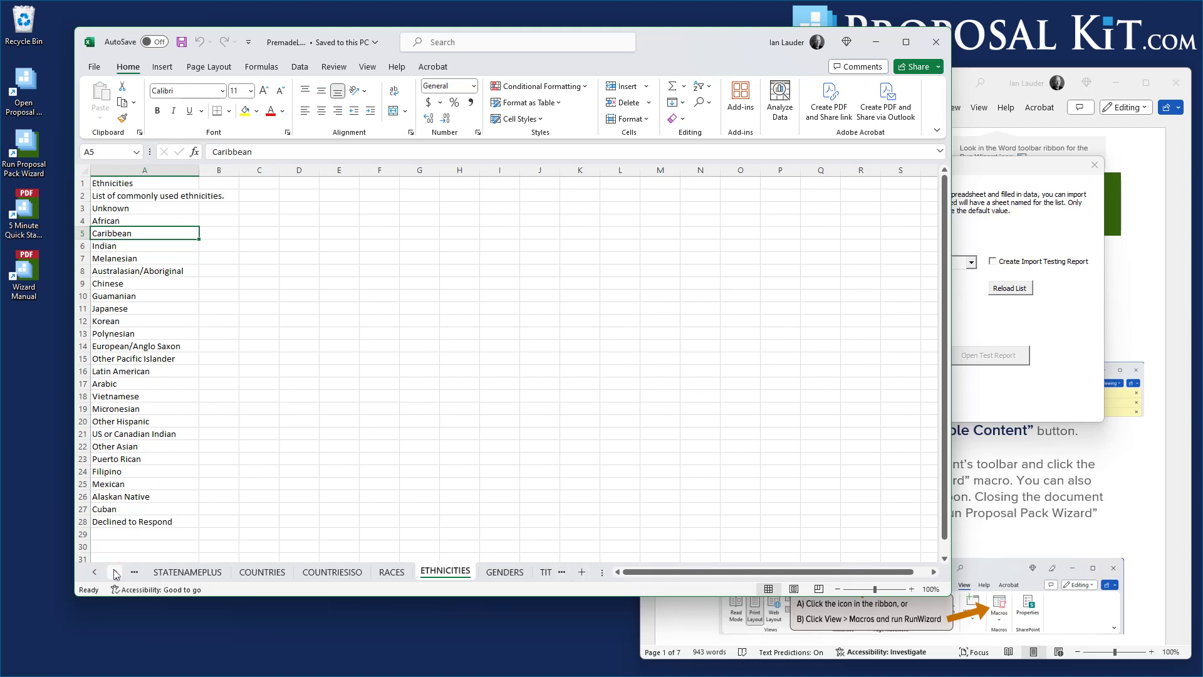
click(115, 572)
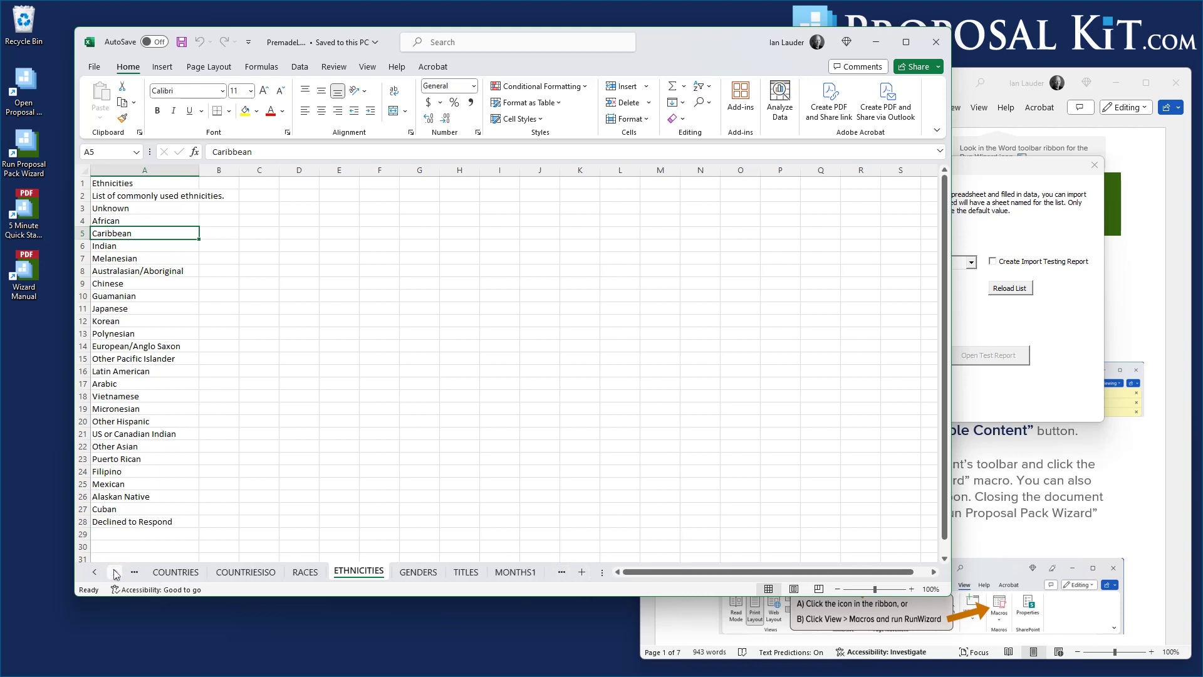
click(465, 572)
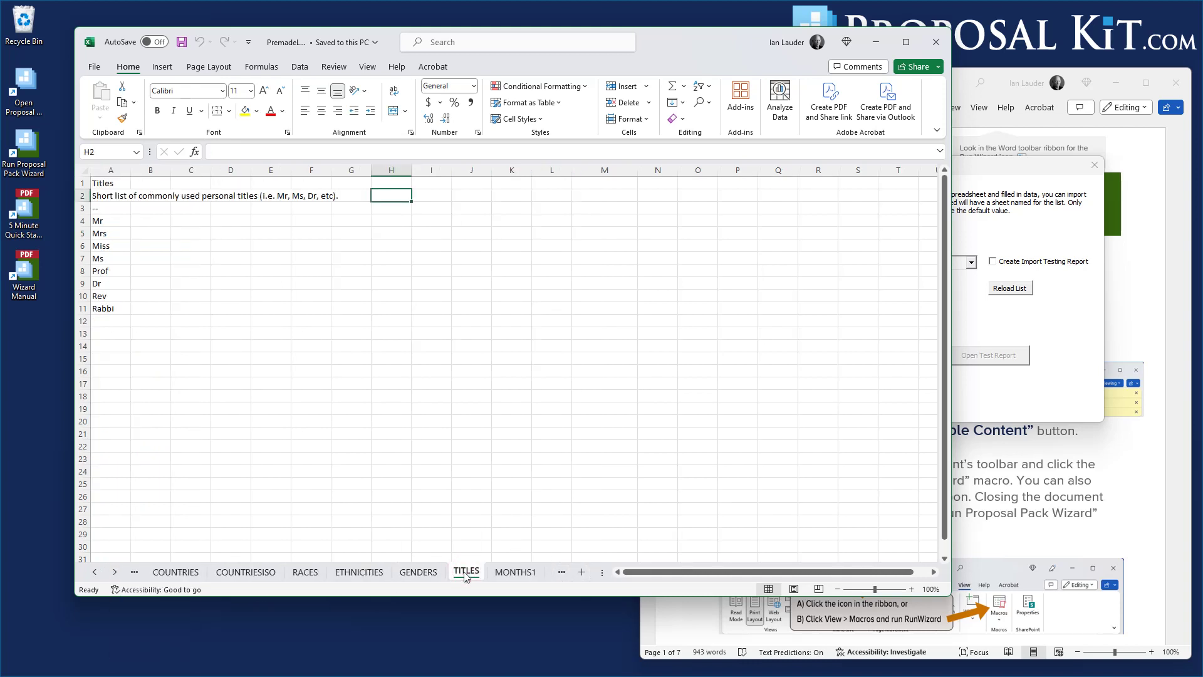
click(511, 572)
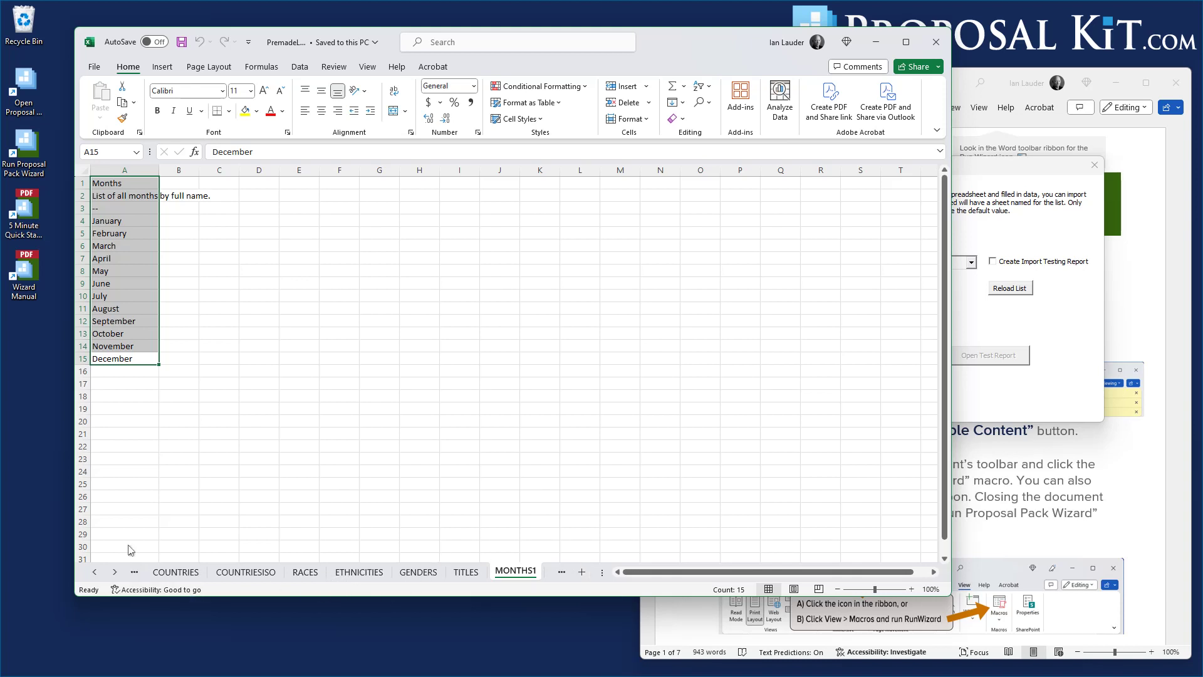
click(106, 184)
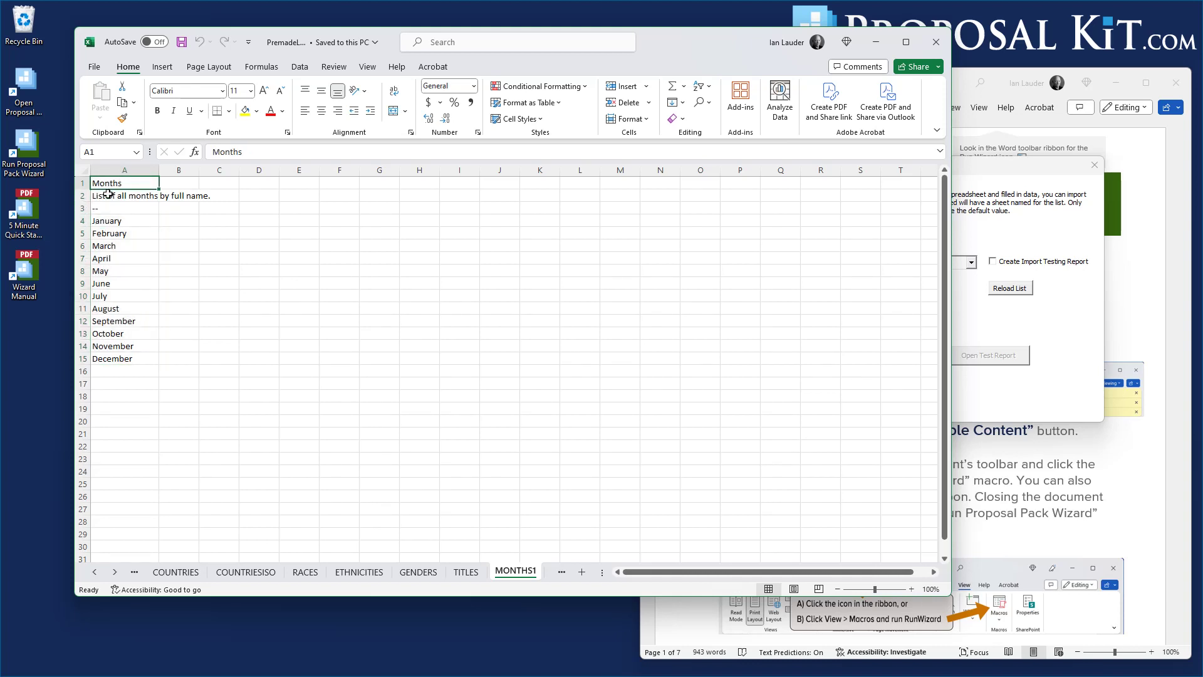
click(107, 195)
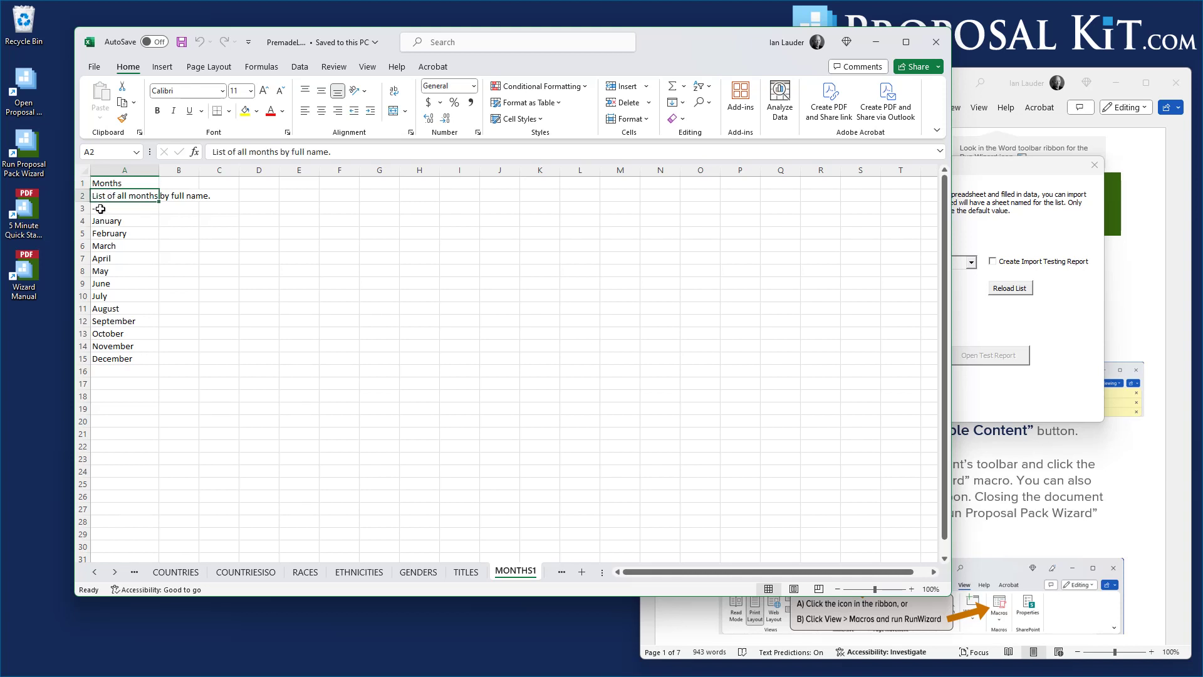
click(101, 208)
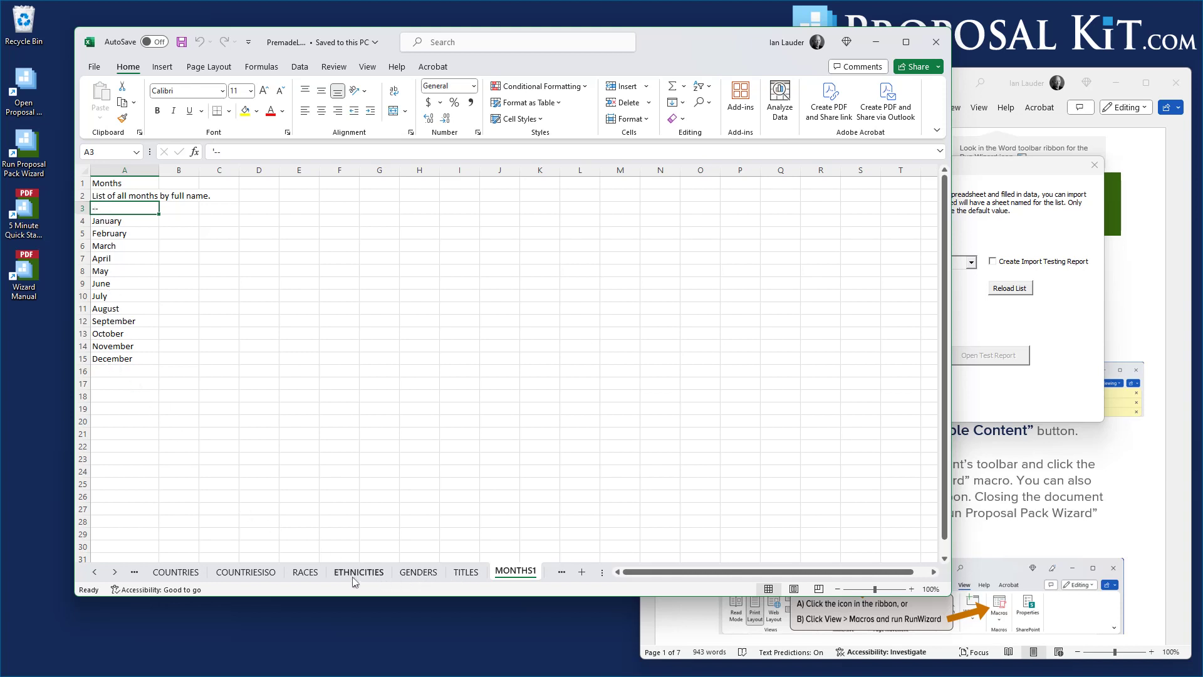
Examine the name and description rows of the COUNTRIESISO sheet and close the premade lists spreadsheet.
click(245, 571)
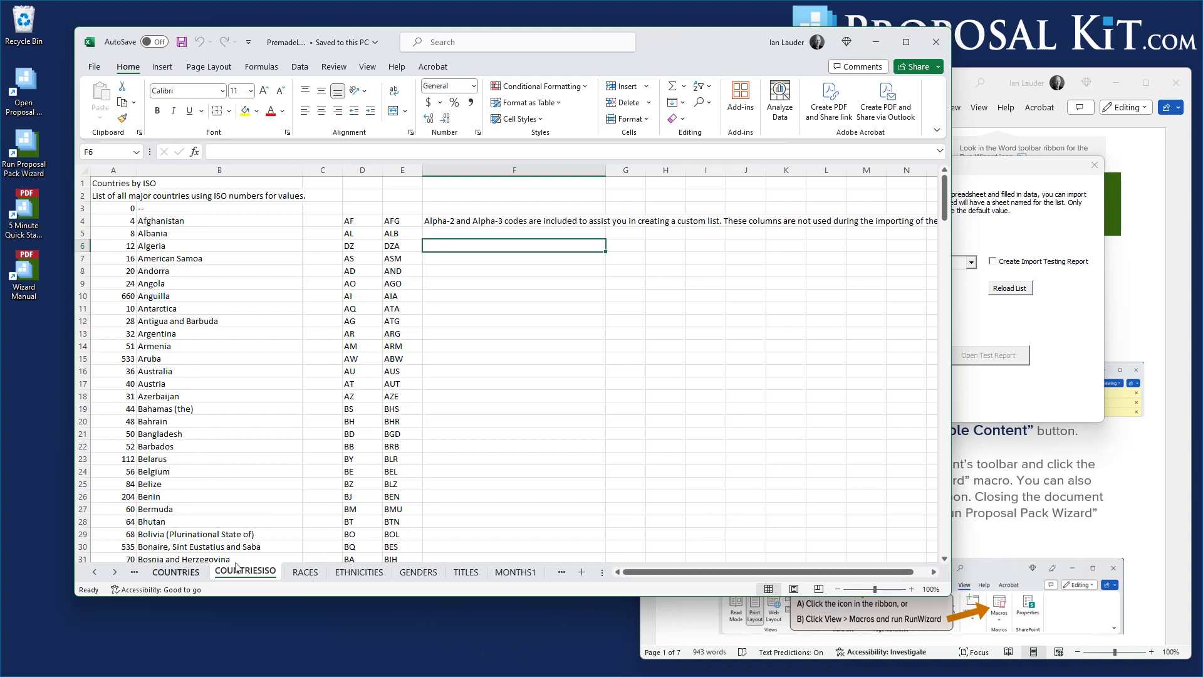
click(112, 183)
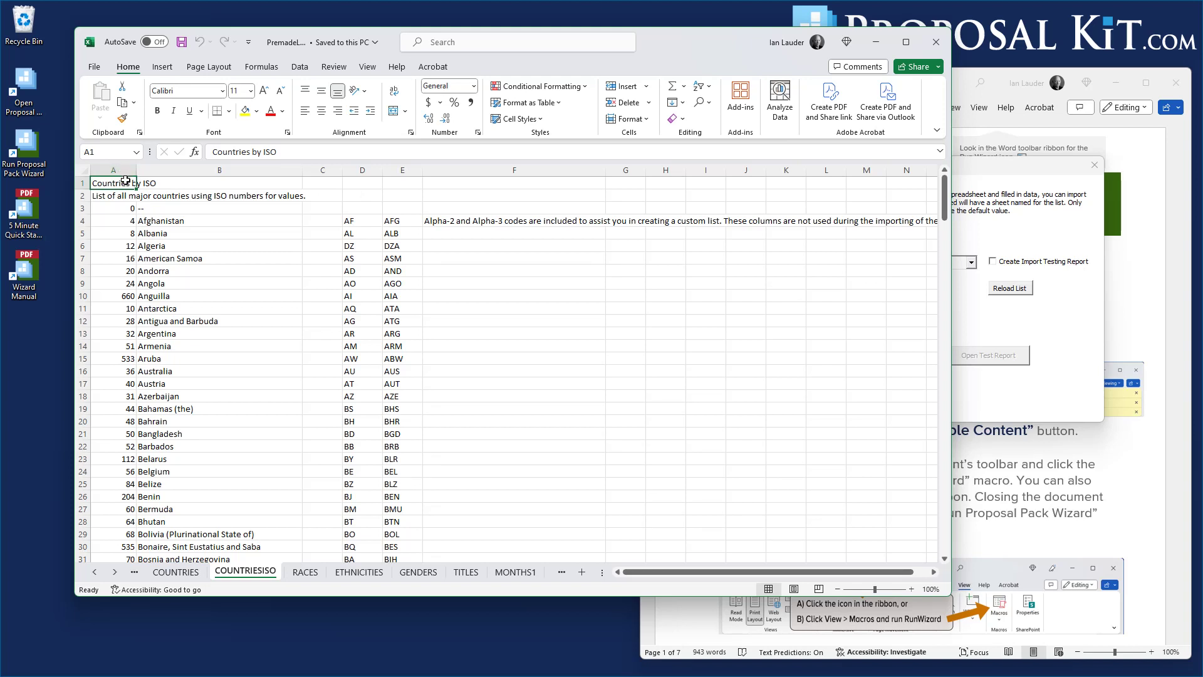
click(113, 196)
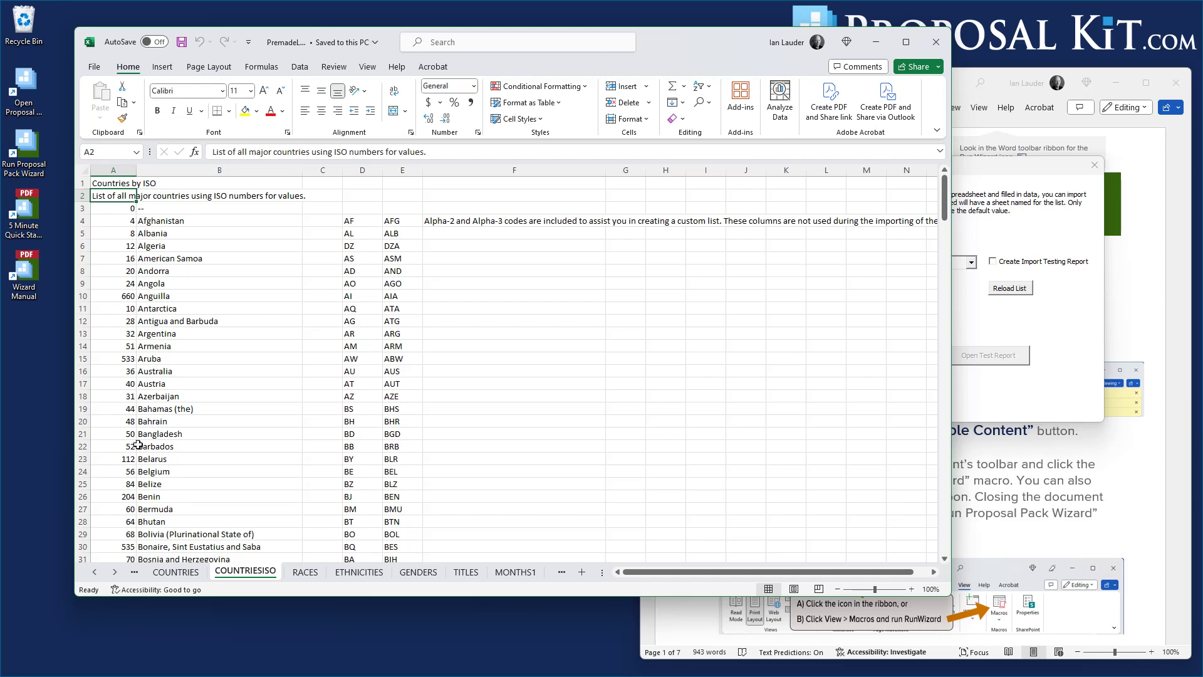
click(936, 43)
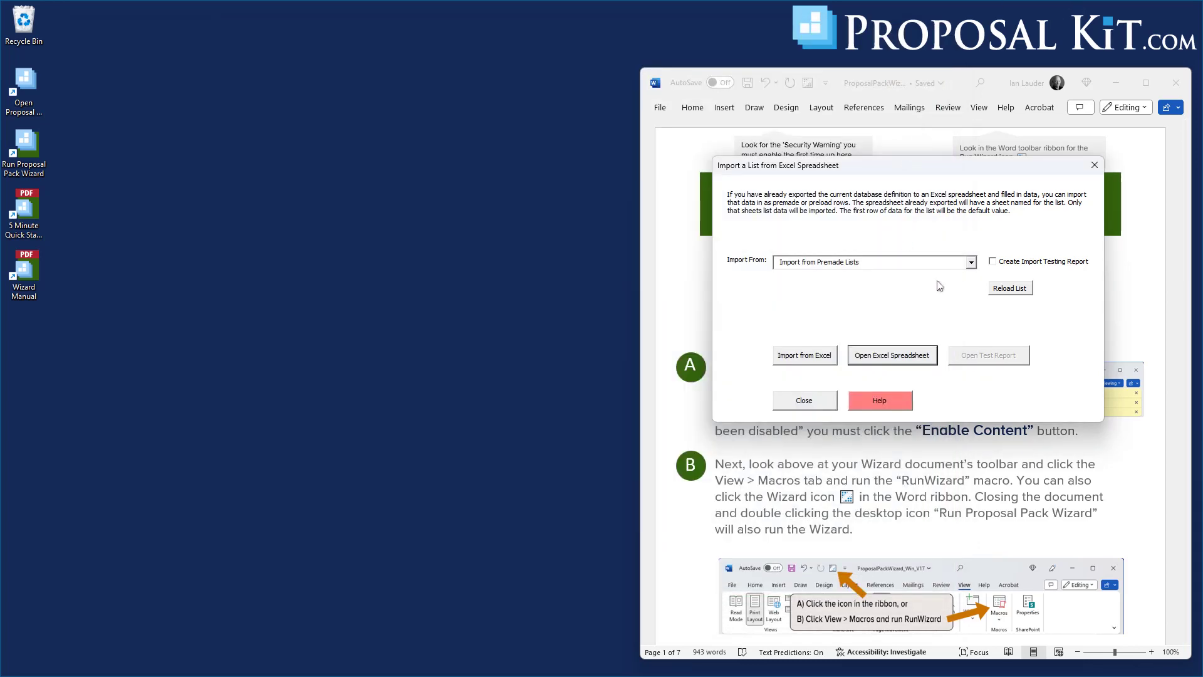
Reselect Import from Premade Lists as the source for the list item import.
click(821, 263)
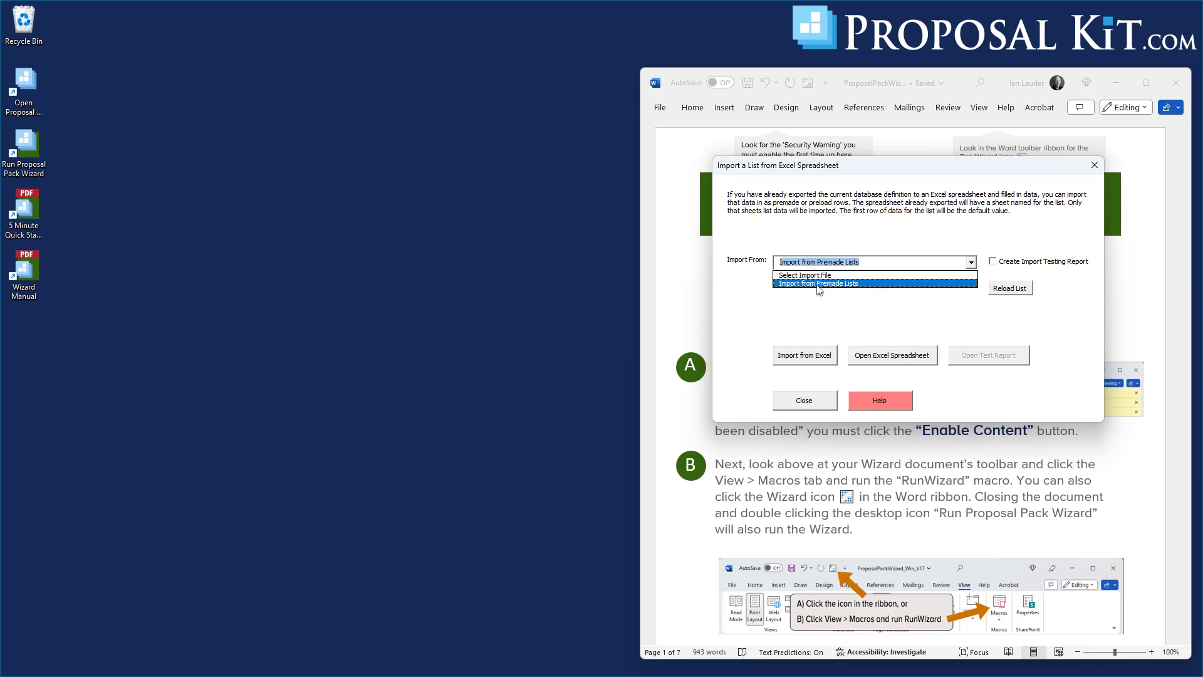
click(824, 284)
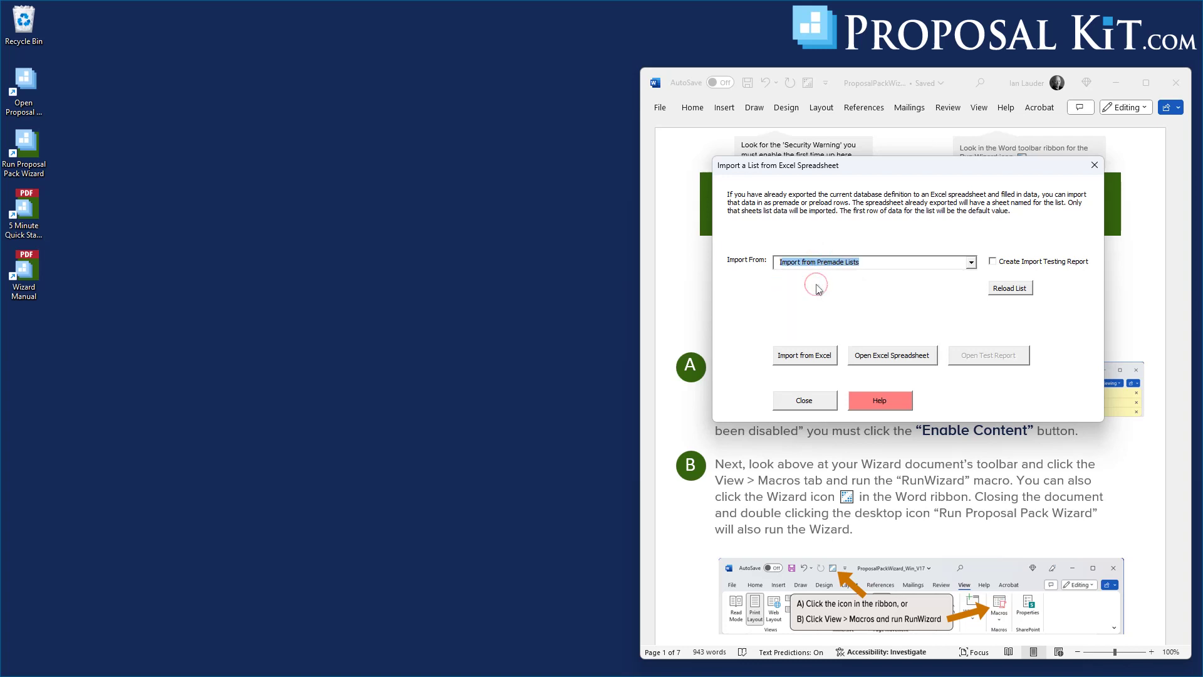
click(903, 306)
Browse the available premade lists and select US State Names.
click(885, 289)
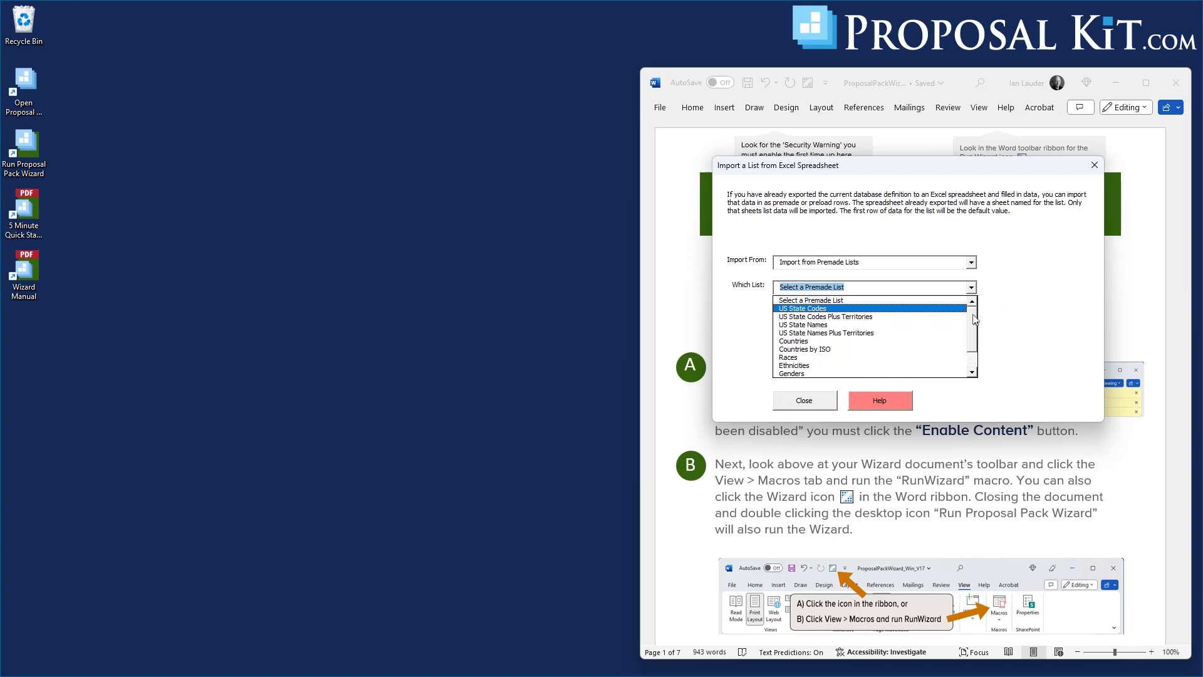
drag(971, 314, 976, 332)
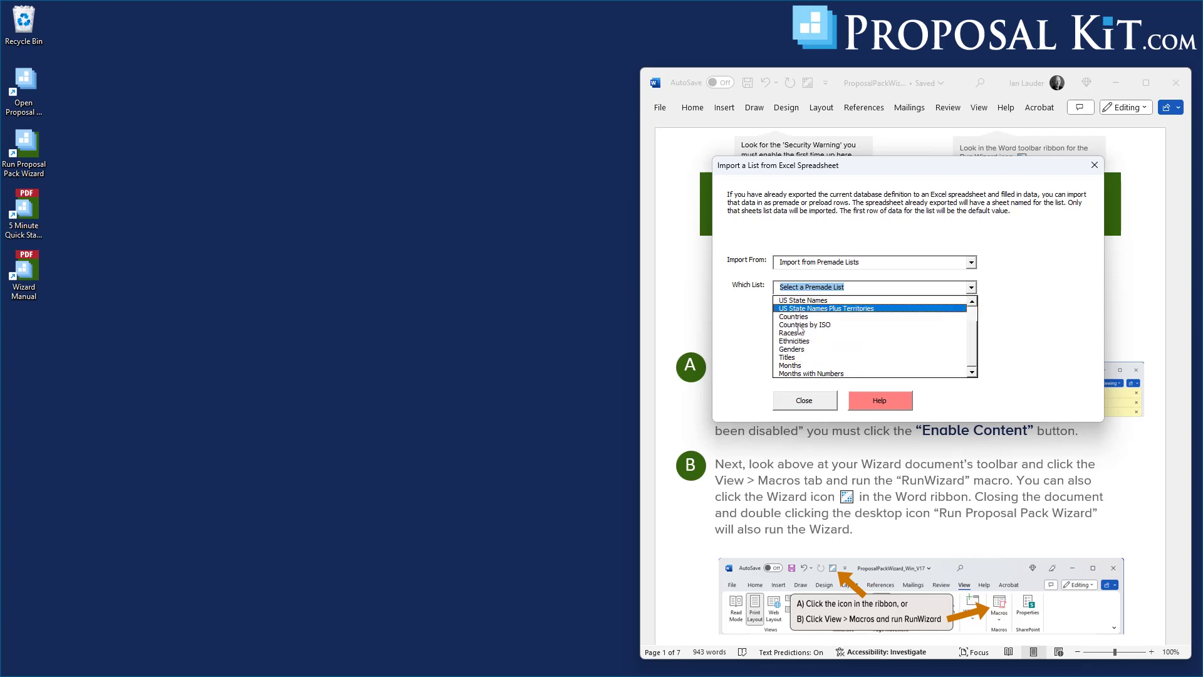
drag(972, 334, 973, 311)
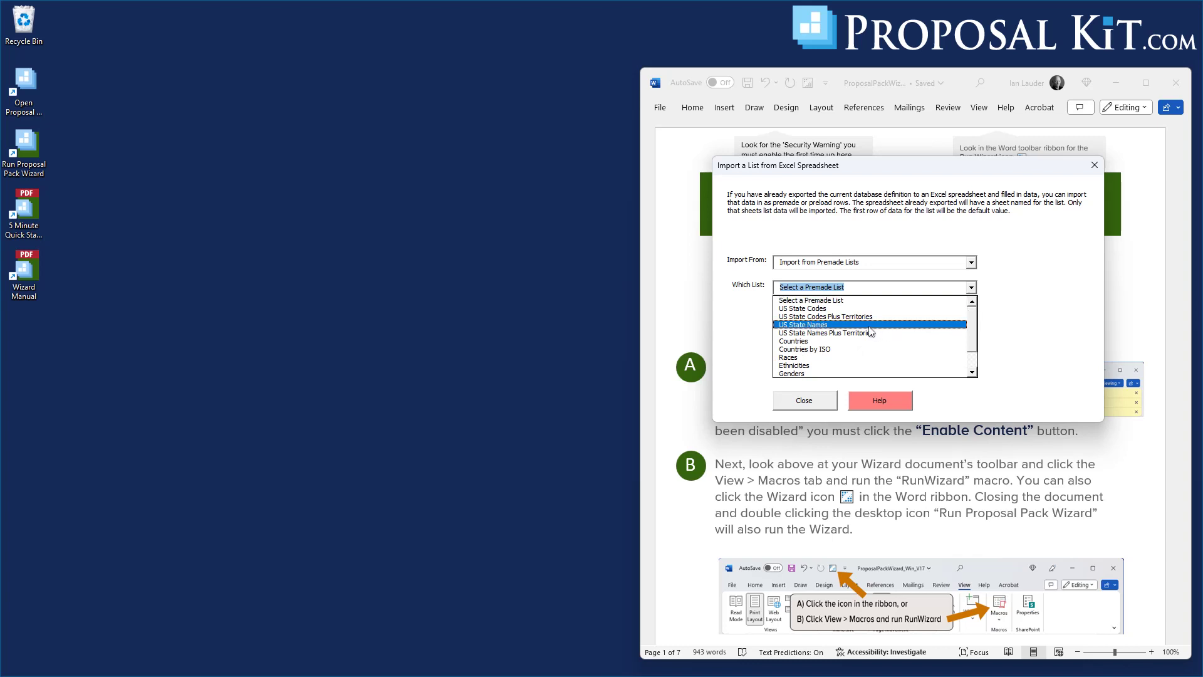
click(833, 325)
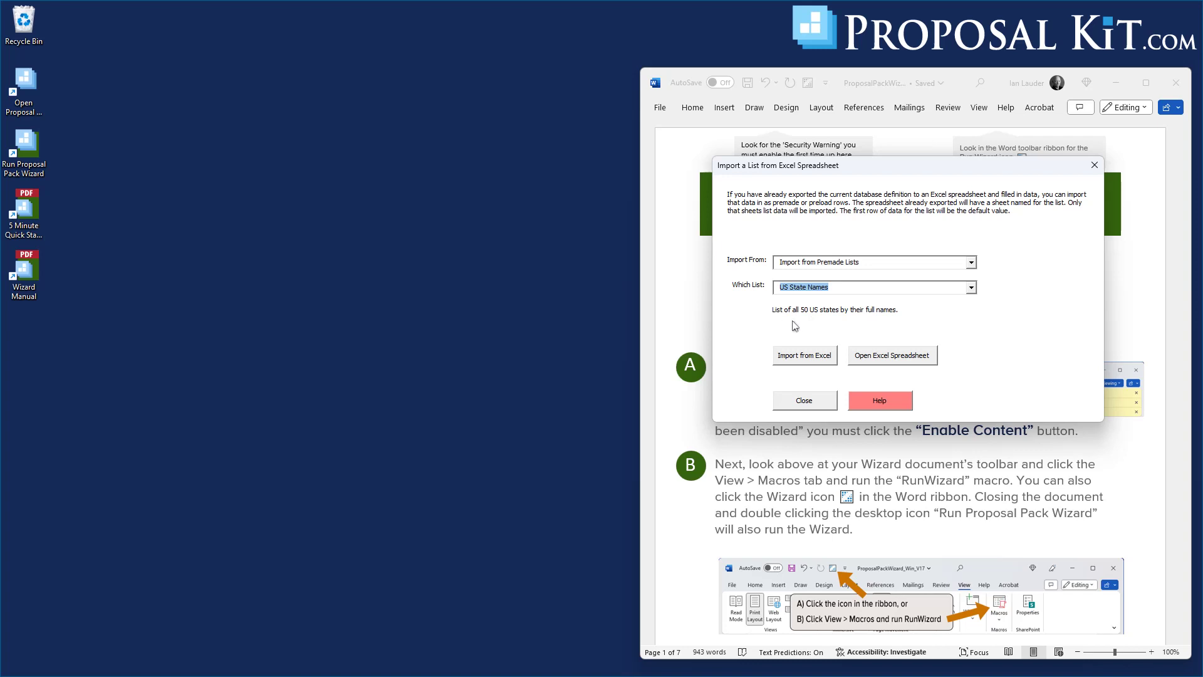
Import the US State Codes premade list into the State list and close the import dialog.
click(905, 292)
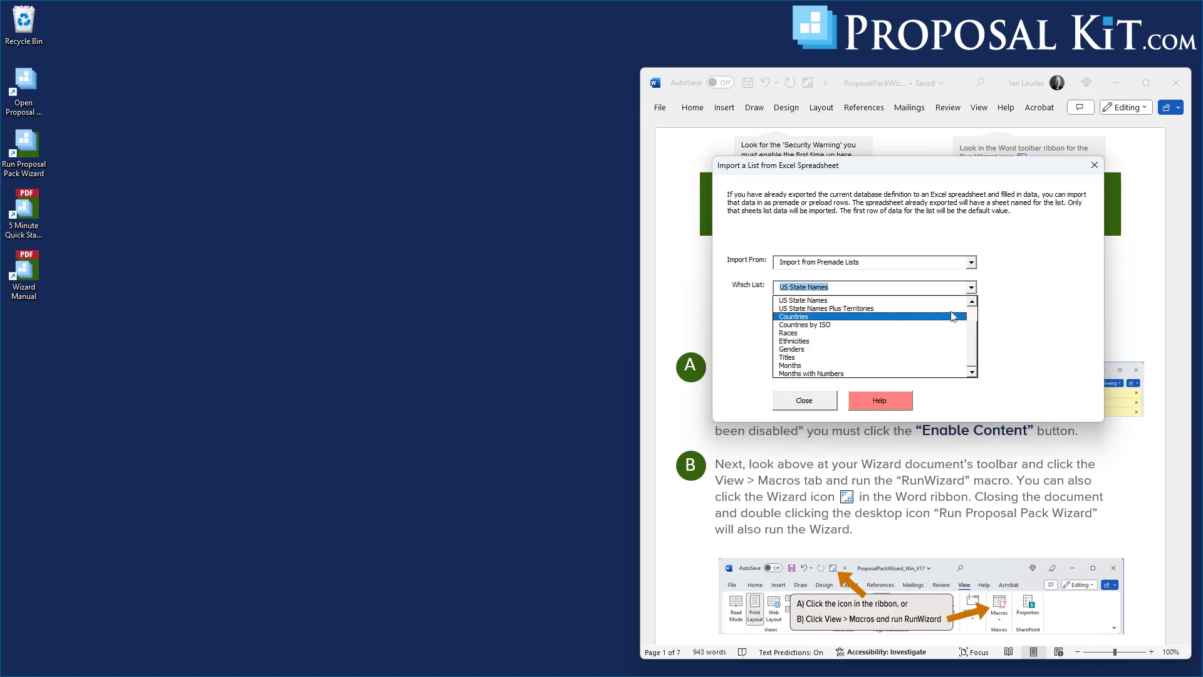
click(972, 303)
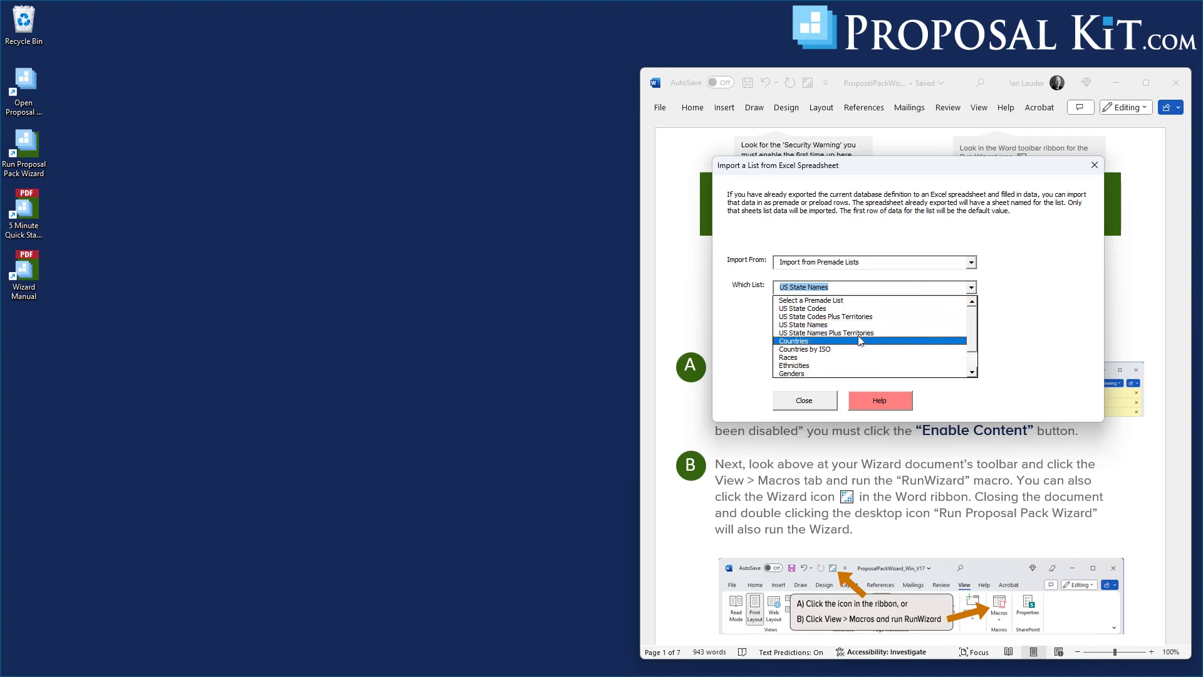
click(797, 310)
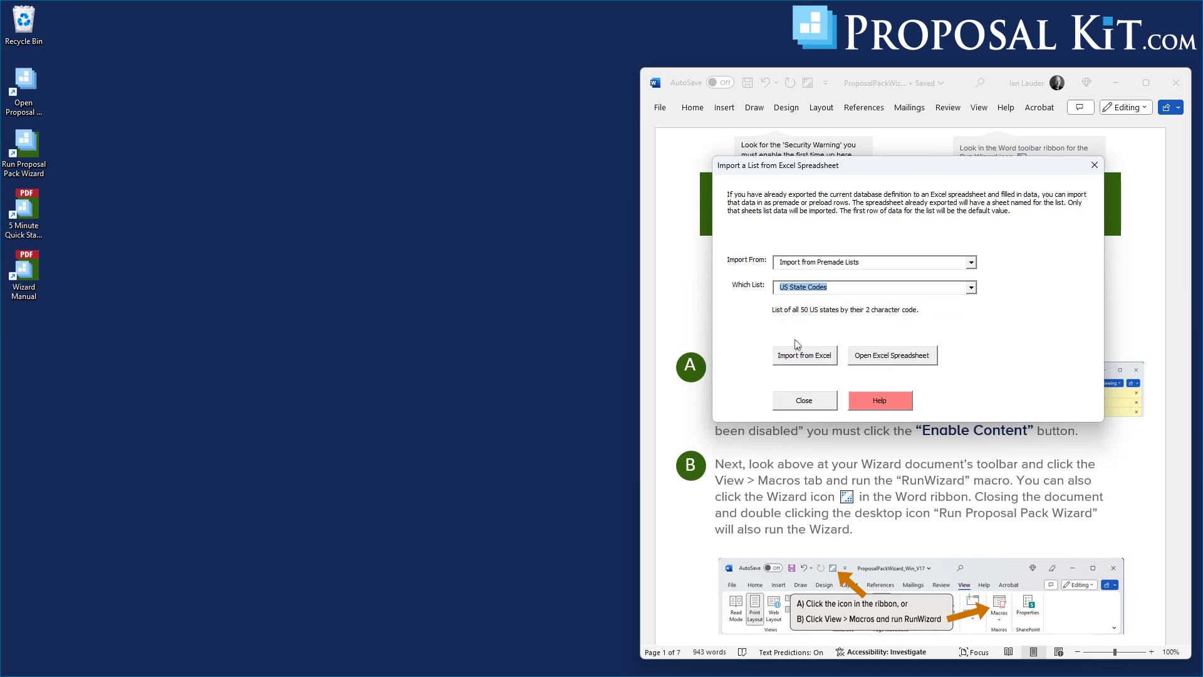
click(798, 357)
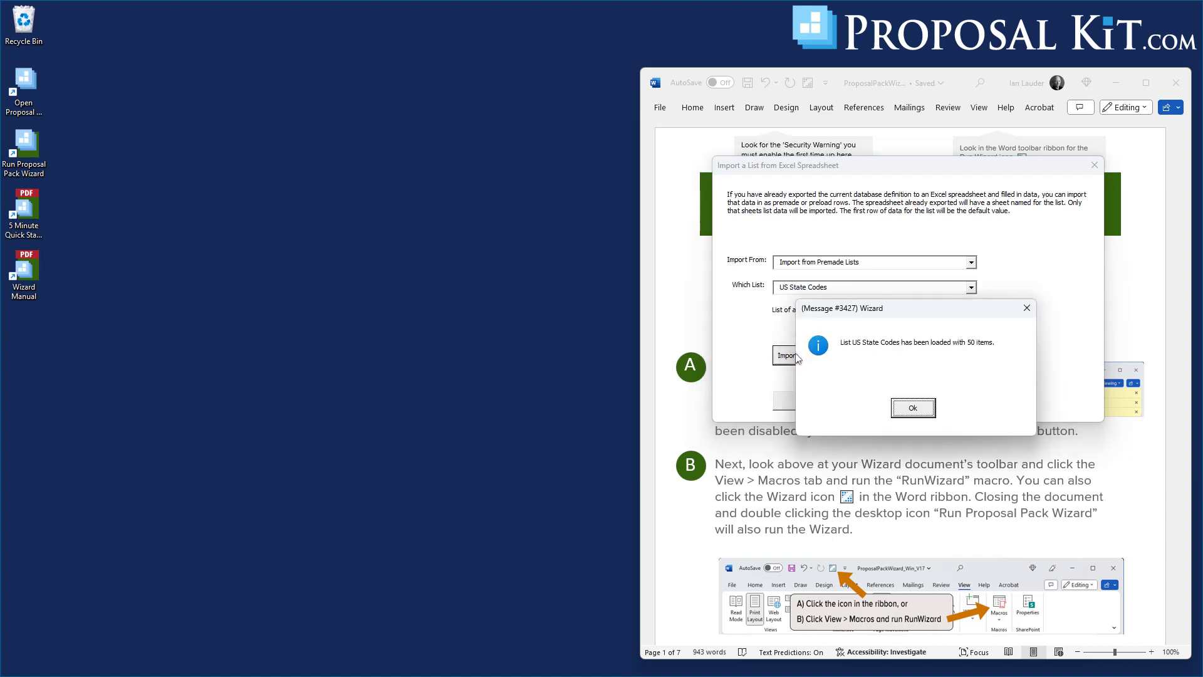
click(913, 411)
click(815, 404)
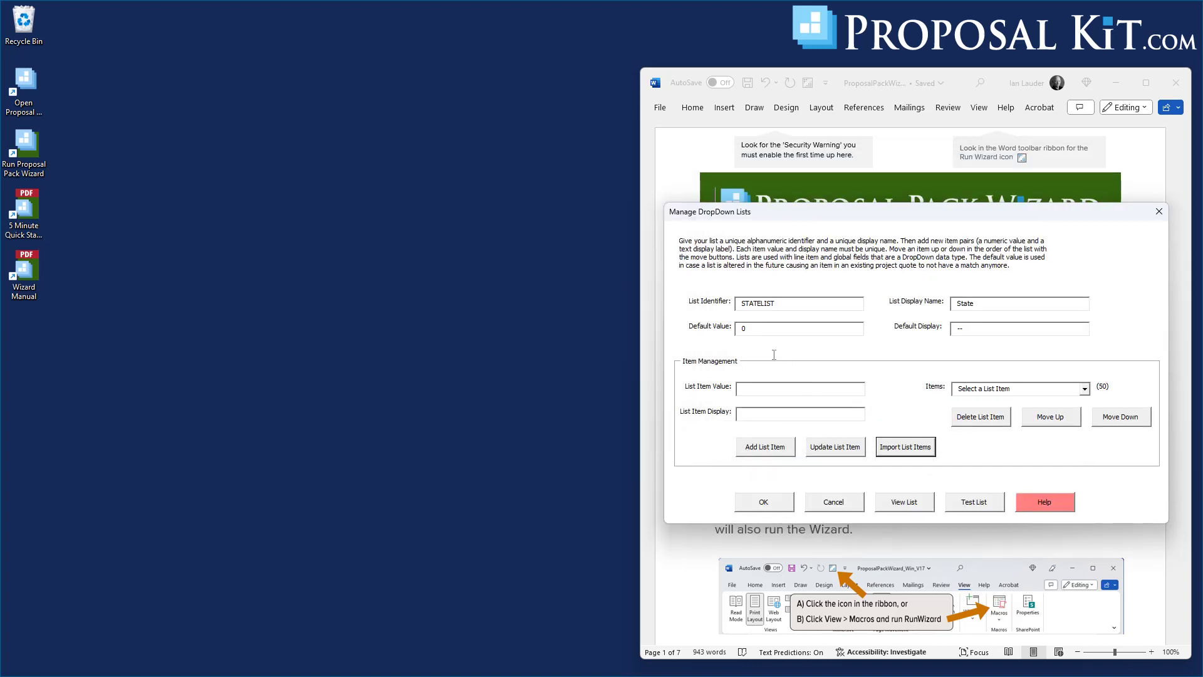
Review the imported state code items of the State list and view the CA item's value and display.
click(1085, 389)
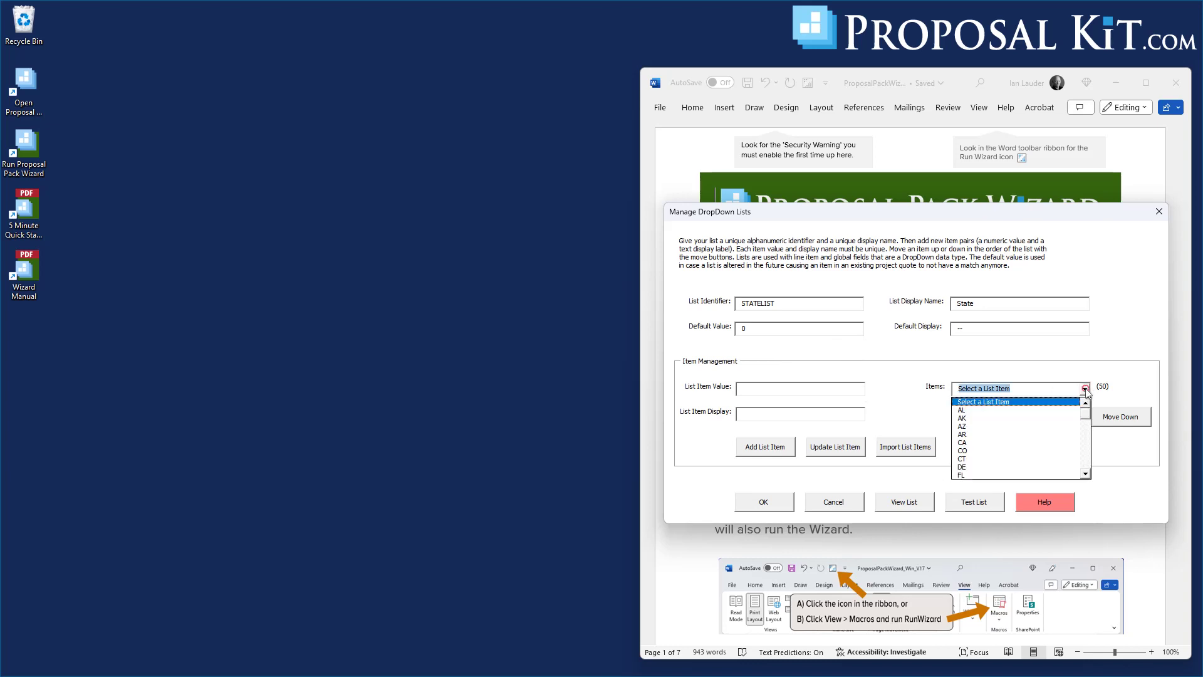
mouse_move(1087, 415)
mouse_down()
mouse_move(1088, 473)
mouse_move(1088, 407)
mouse_up()
click(970, 447)
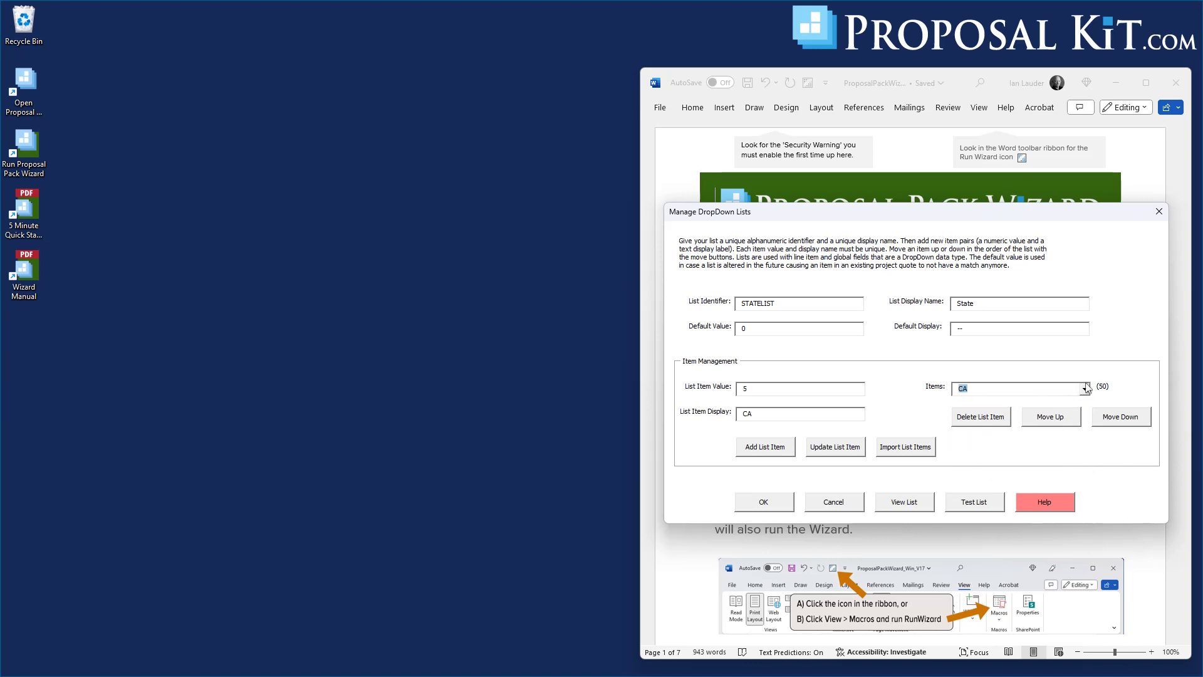
click(1048, 389)
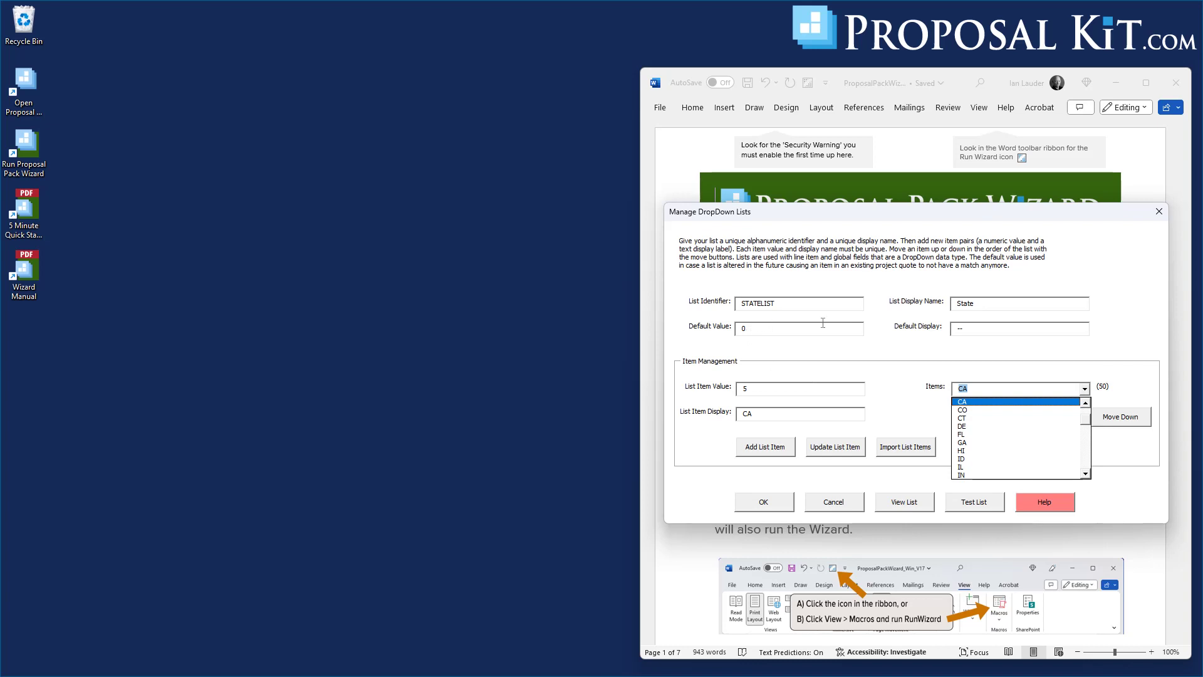
click(1114, 335)
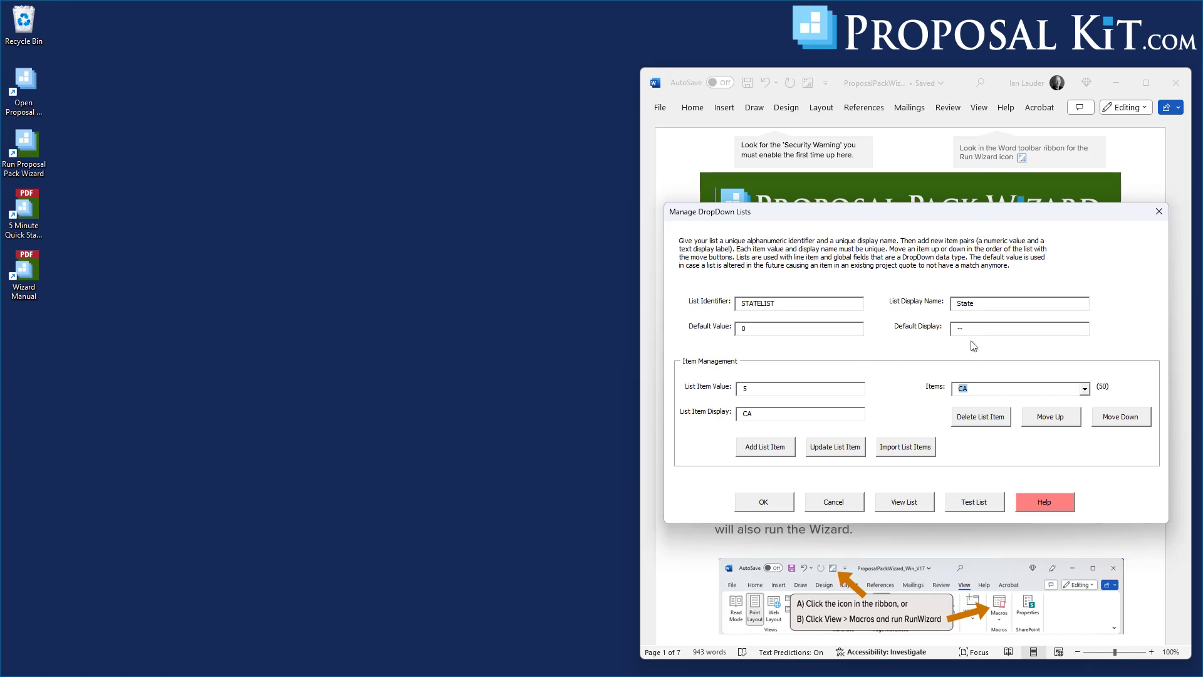
Try BLANK as the State list's default display and restore it to "--".
click(954, 331)
text(BLANK)
drag(985, 328, 930, 336)
text(-)
Save the State list and accept the changes to the database's dropdown lists.
click(1084, 389)
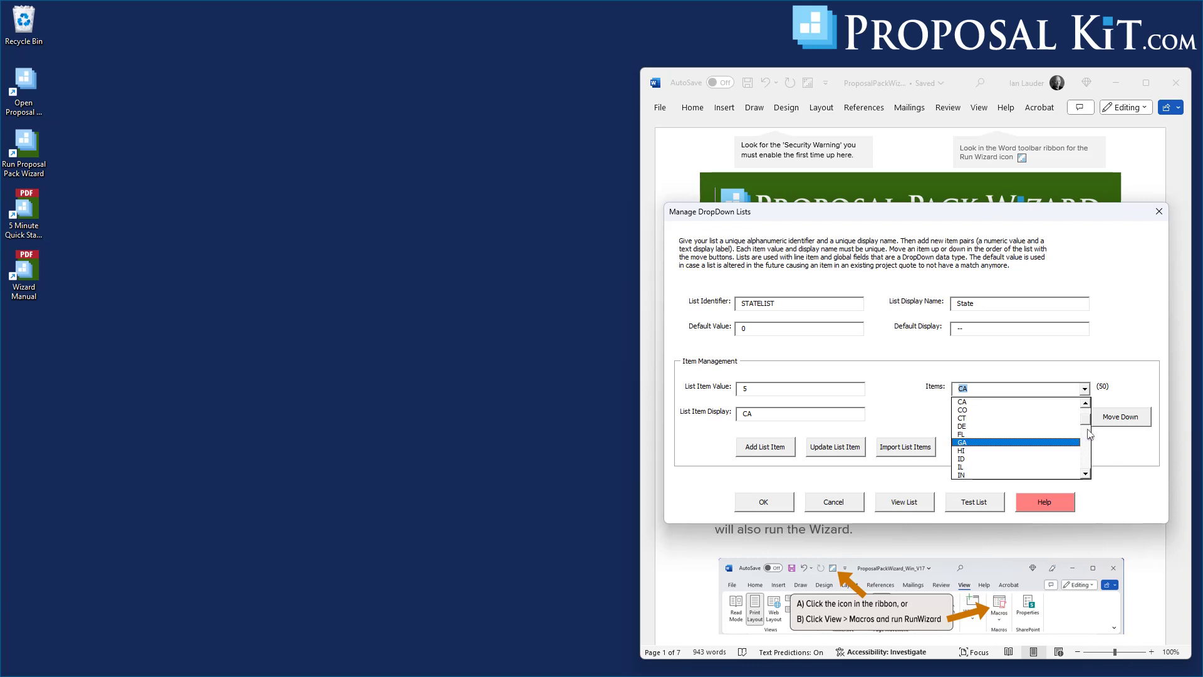
mouse_move(1085, 418)
mouse_down()
mouse_move(1092, 466)
mouse_move(1089, 411)
mouse_up()
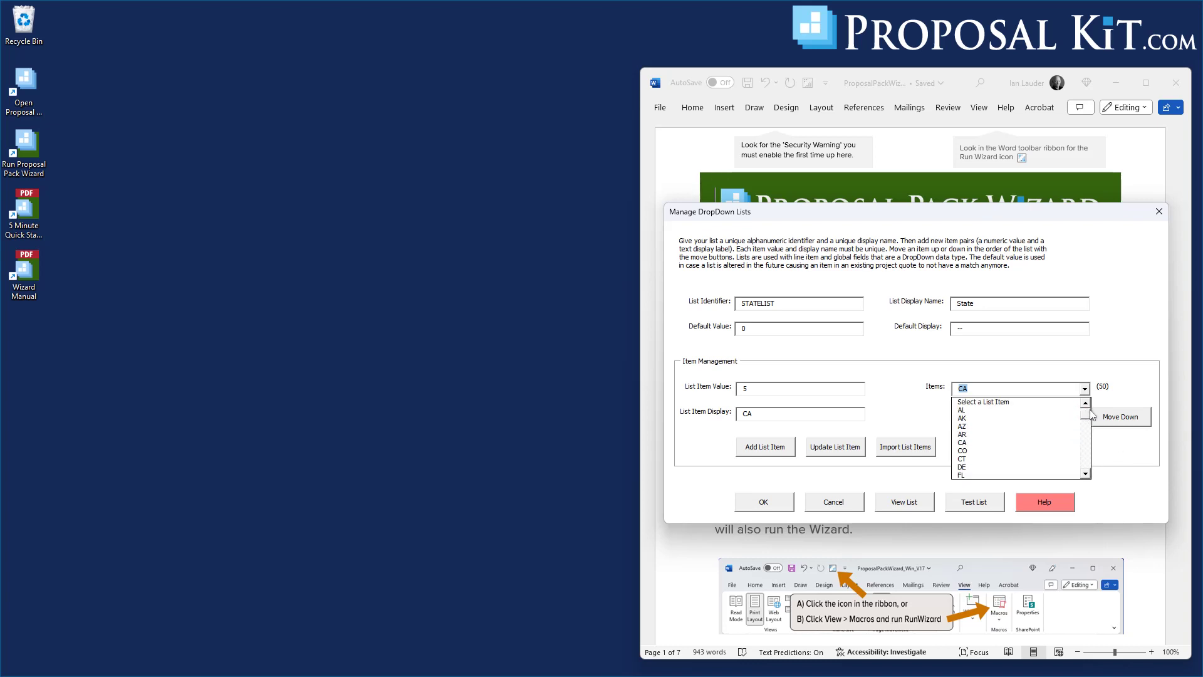
click(763, 504)
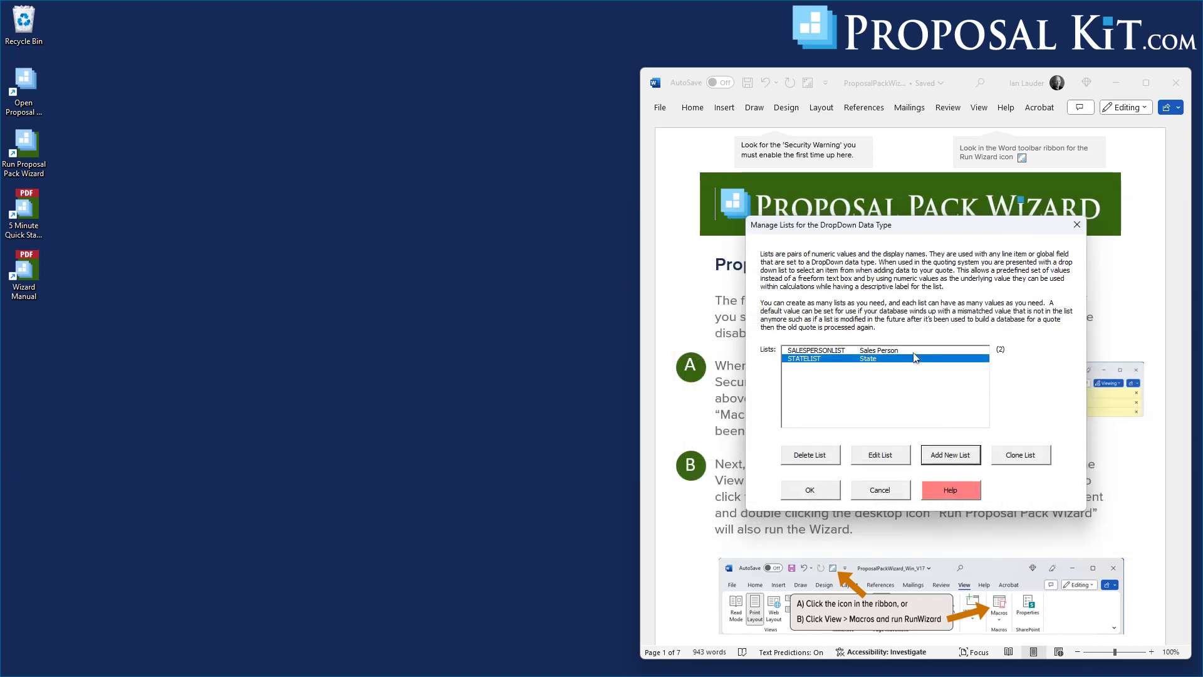
click(818, 492)
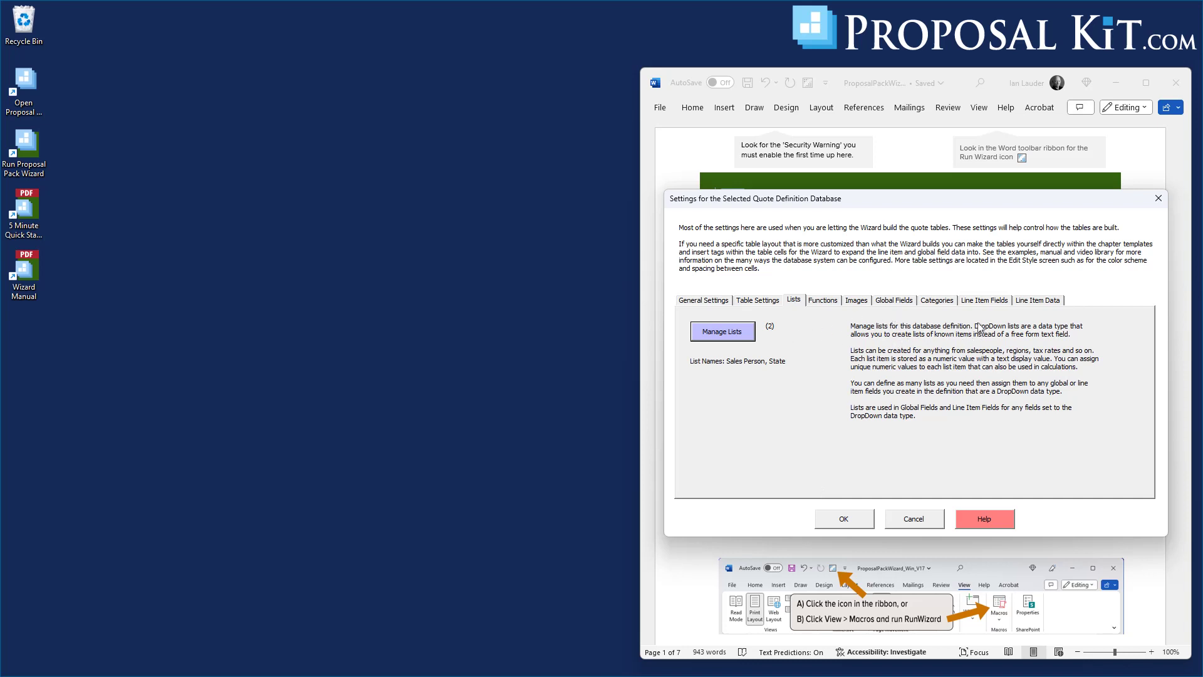
Add a new global field to the definition with identifier SPERSON, label Sales Person and data type Dropdown List.
click(899, 303)
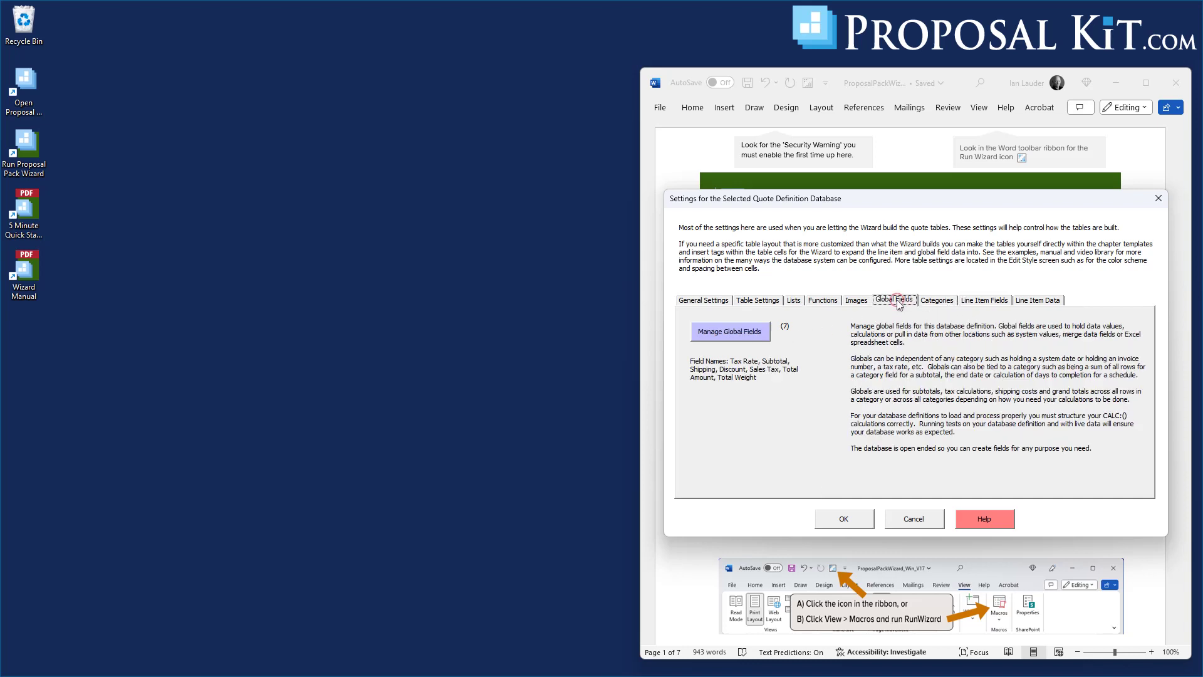
click(988, 303)
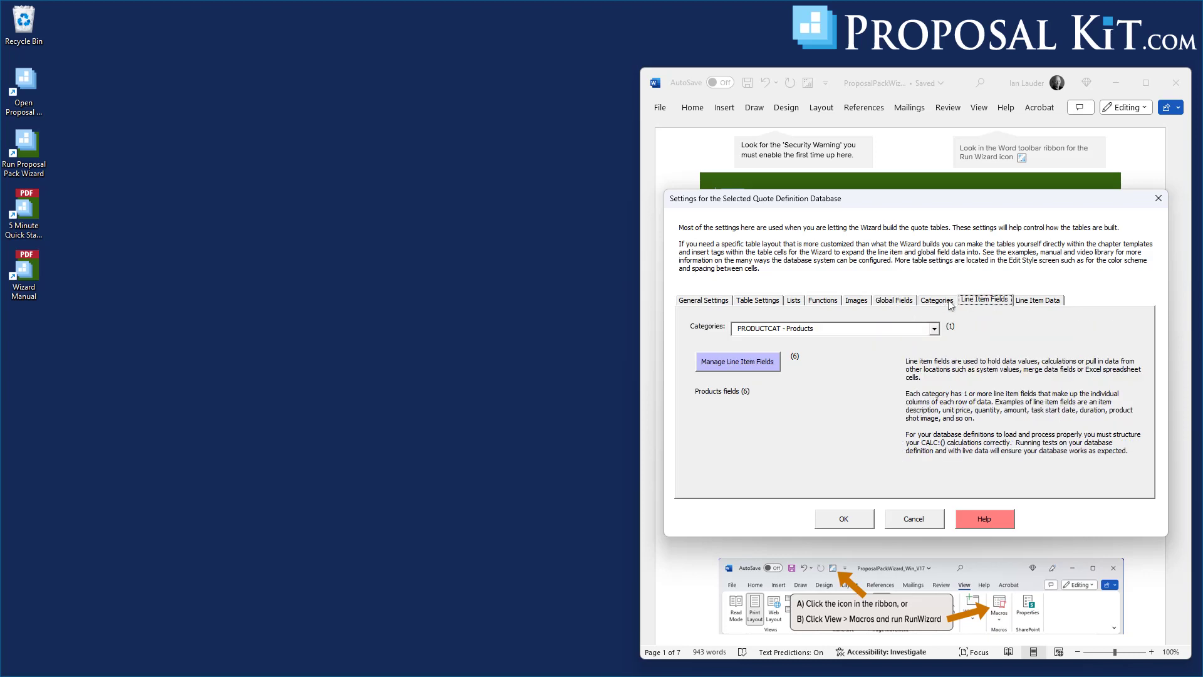
click(886, 306)
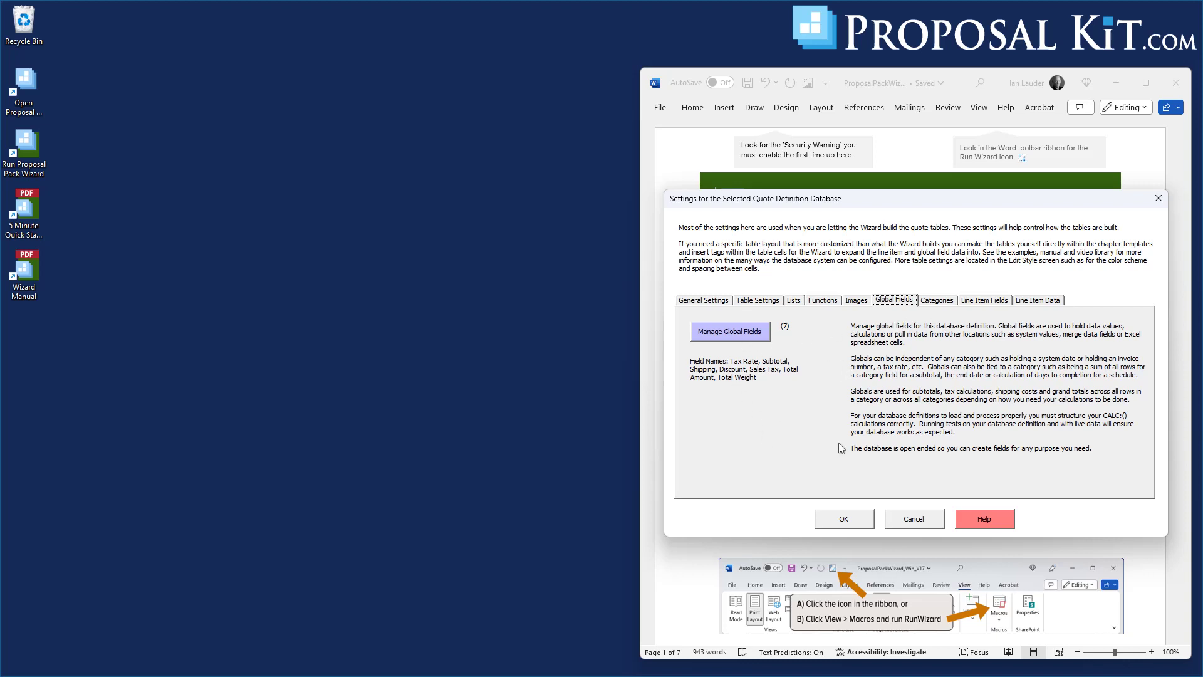
click(746, 333)
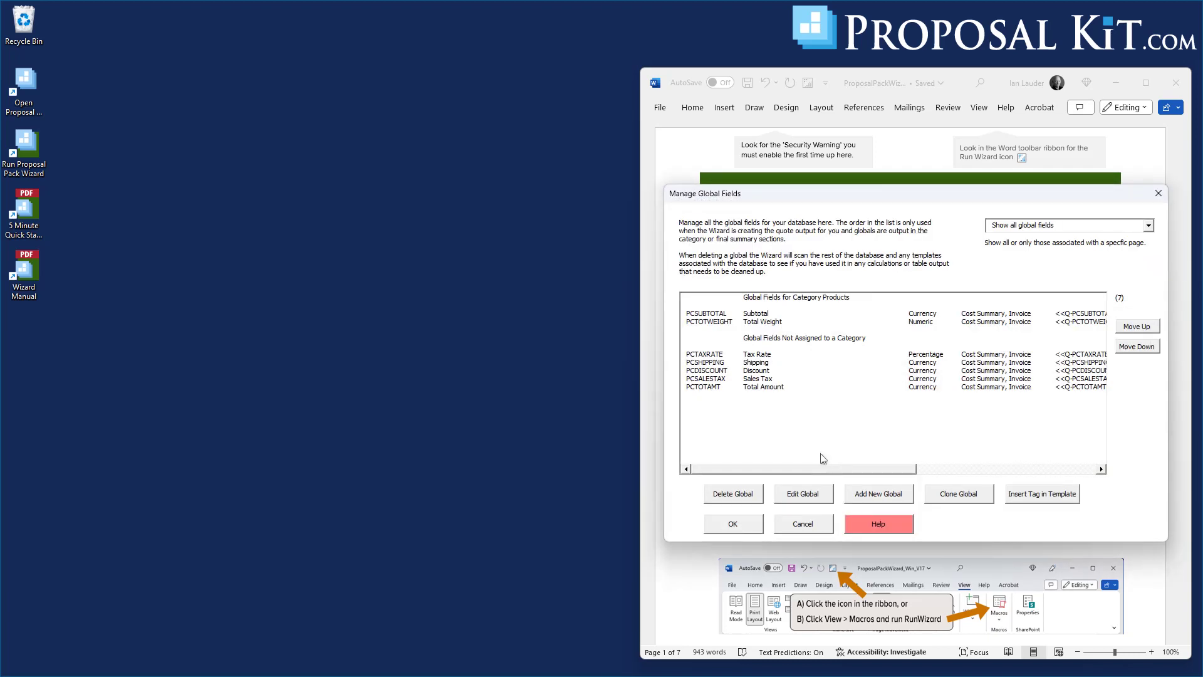
click(872, 495)
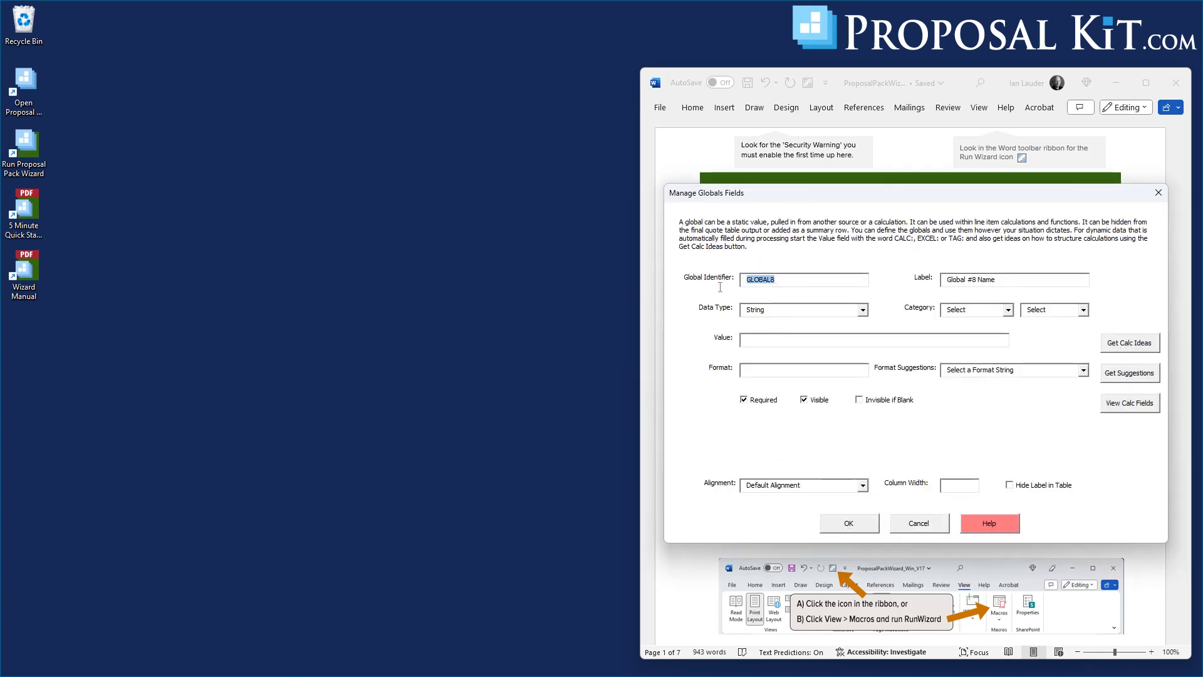
text(SPERSON)
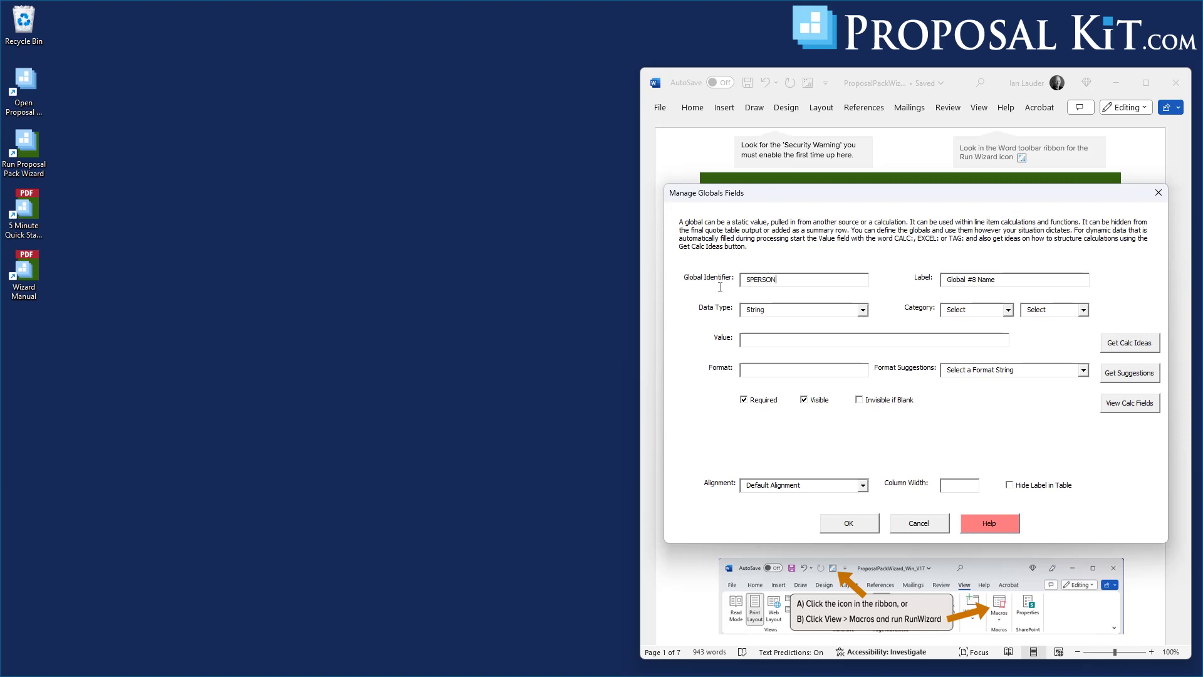
key(Tab)
text(S)
click(761, 309)
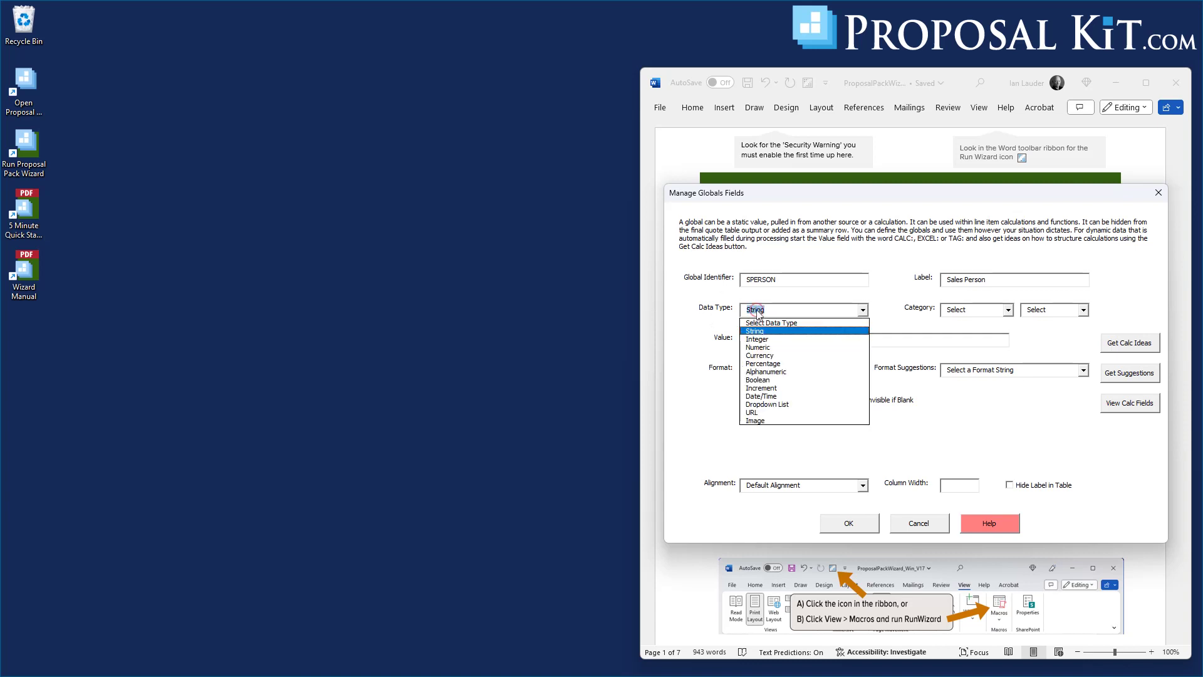
click(767, 404)
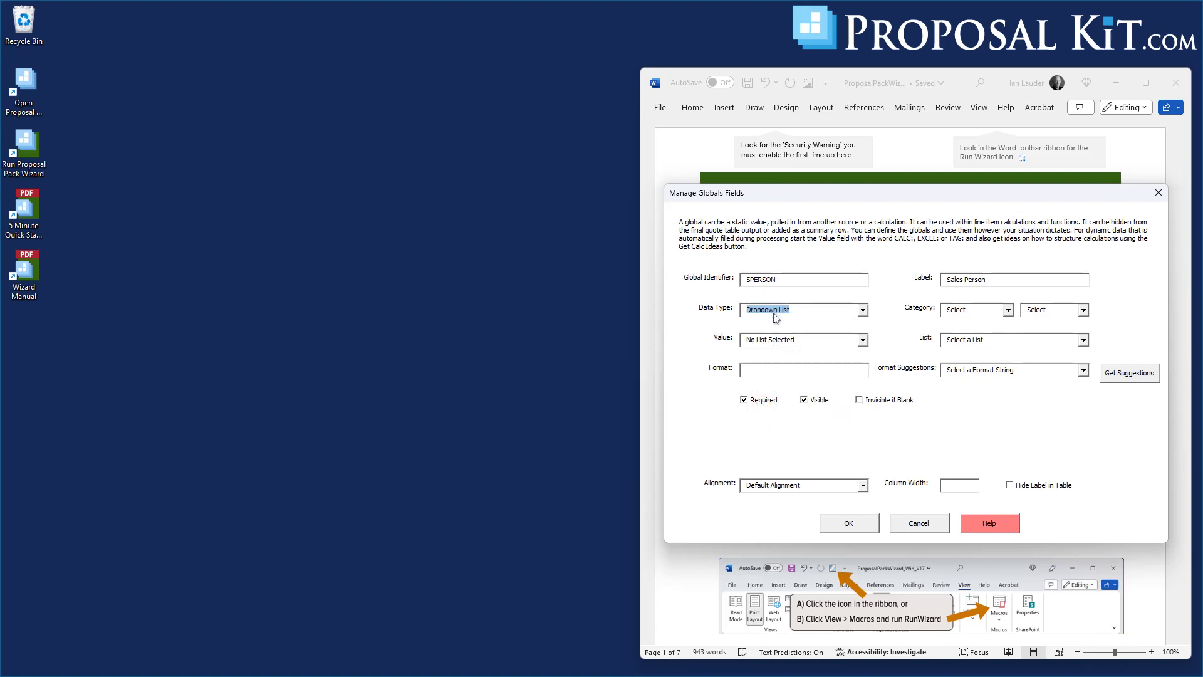
Assign the Sales Person list to the SPERSON field and keep its value at Select a Value.
click(1004, 345)
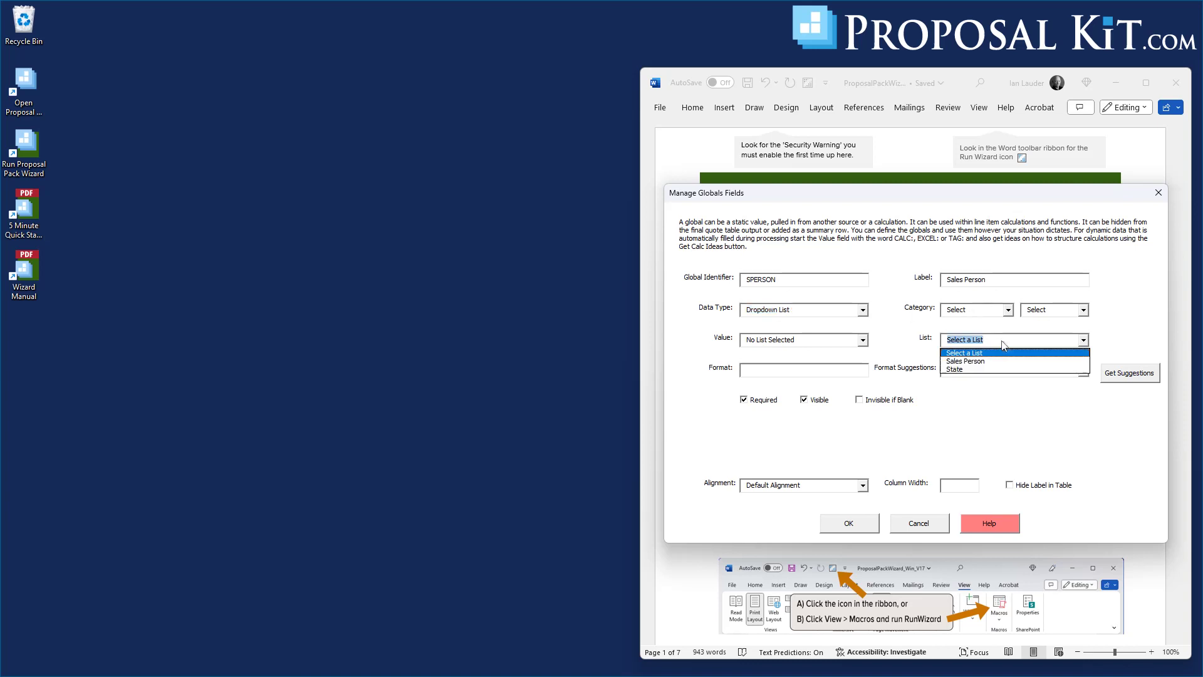
click(957, 362)
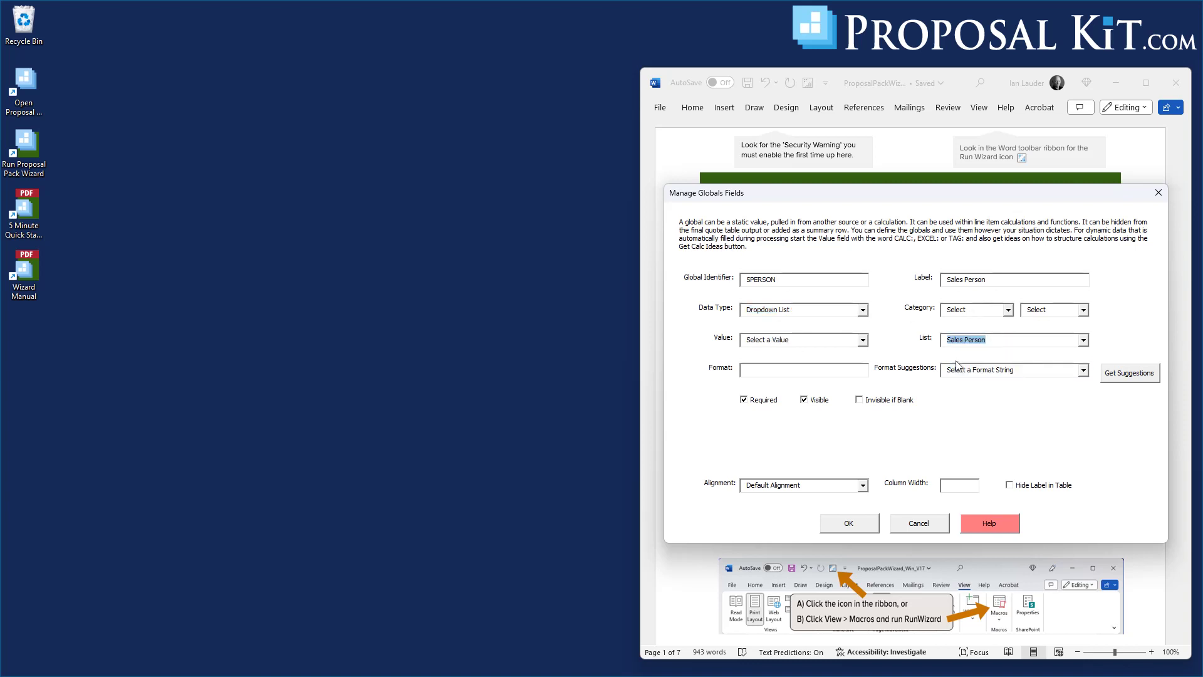
click(863, 341)
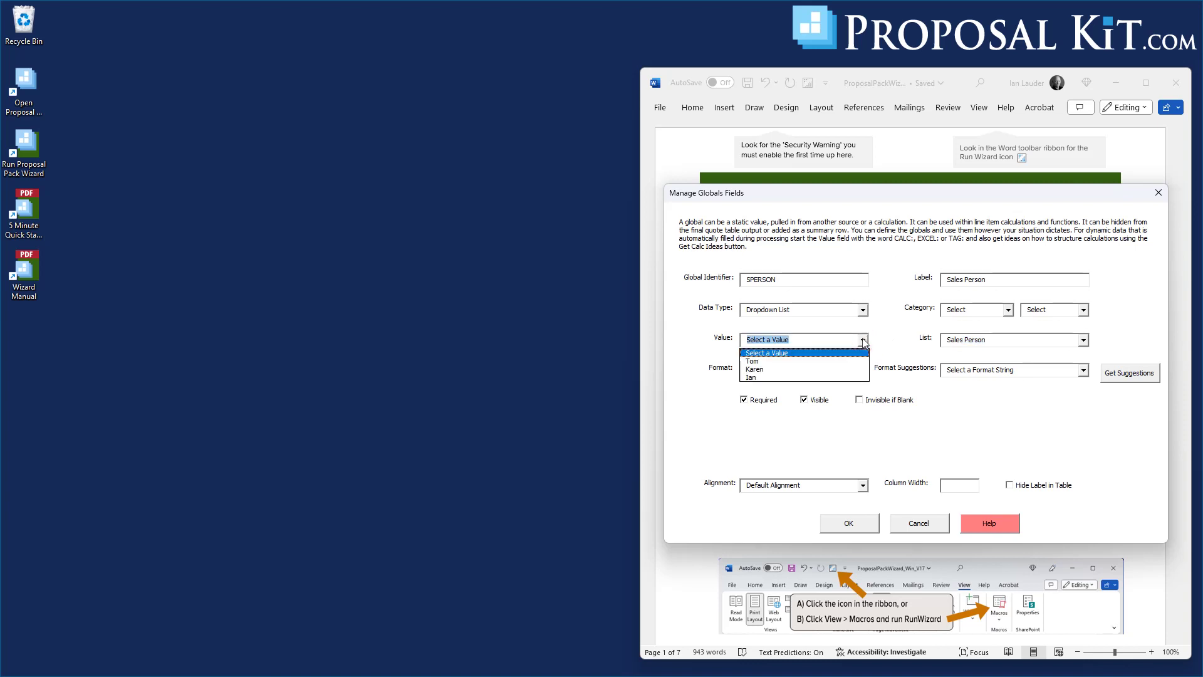
click(760, 354)
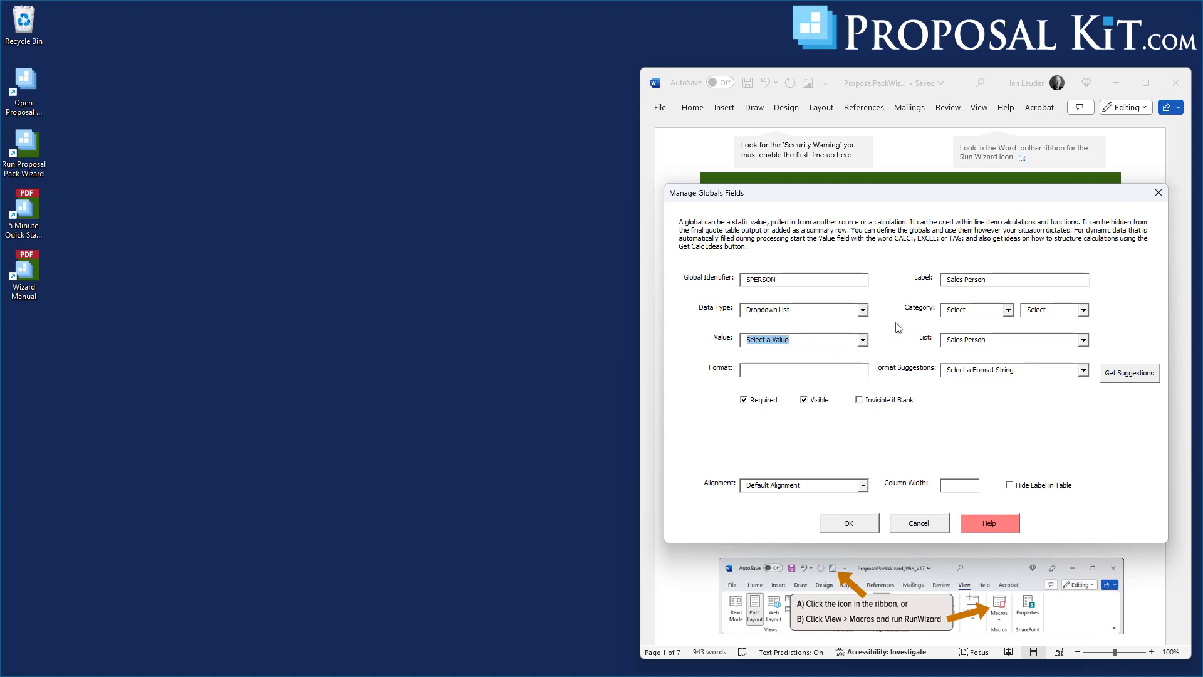
Assign the SPERSON field to category PRODUCTCAT as a Summary Field and save the field.
click(1009, 309)
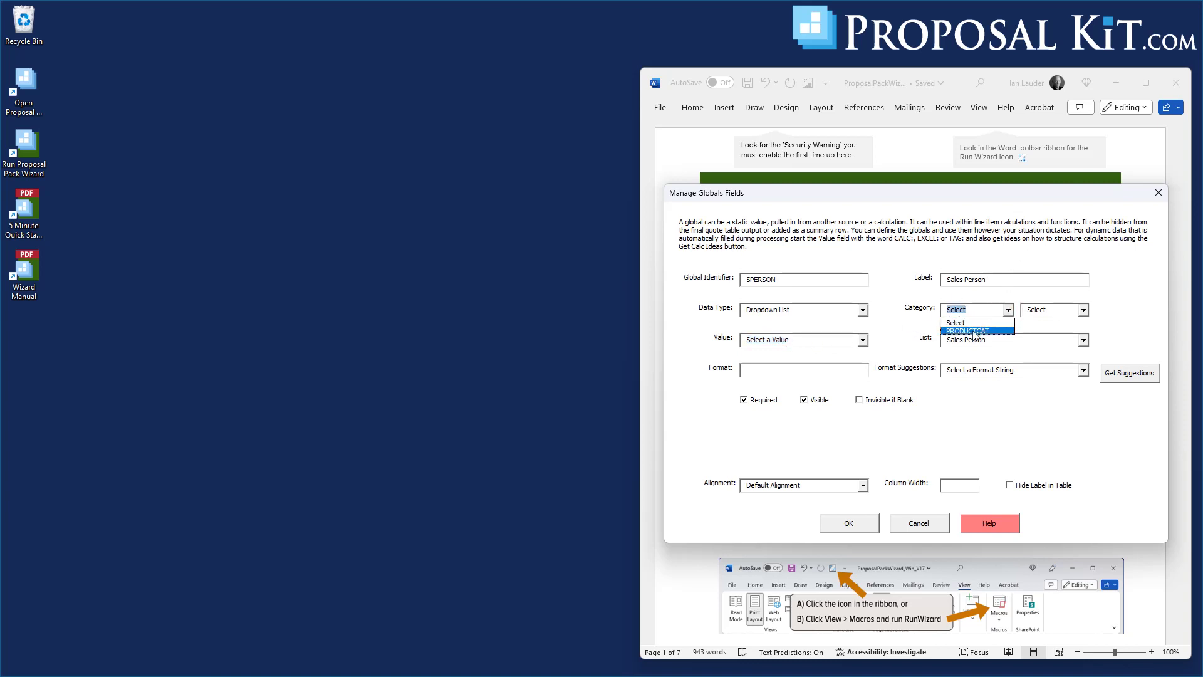
click(975, 330)
click(1035, 310)
click(1043, 339)
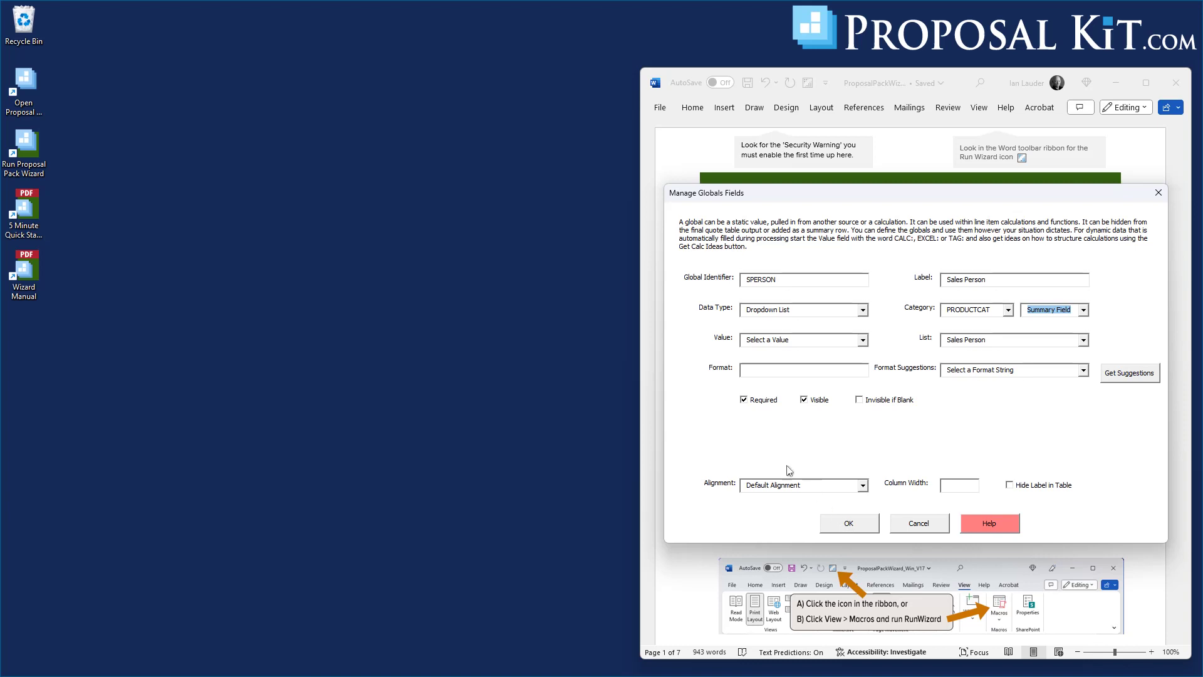
click(846, 526)
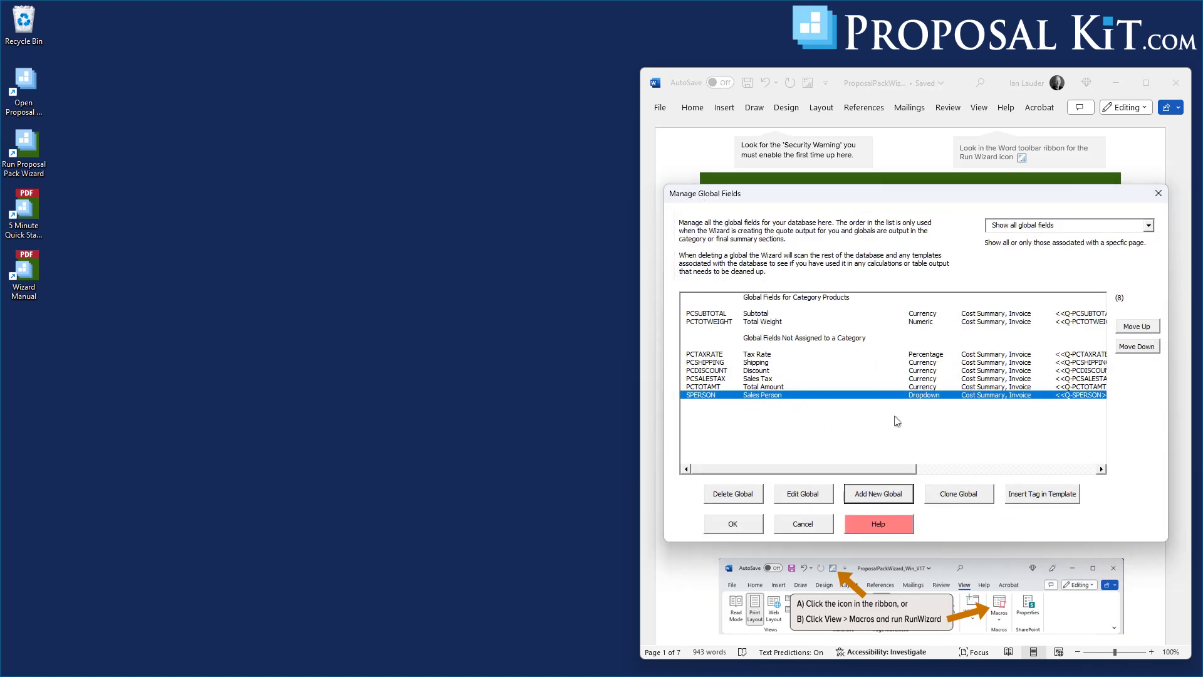
Add another global field with identifier STATECODE, label State and data type Dropdown List.
click(868, 494)
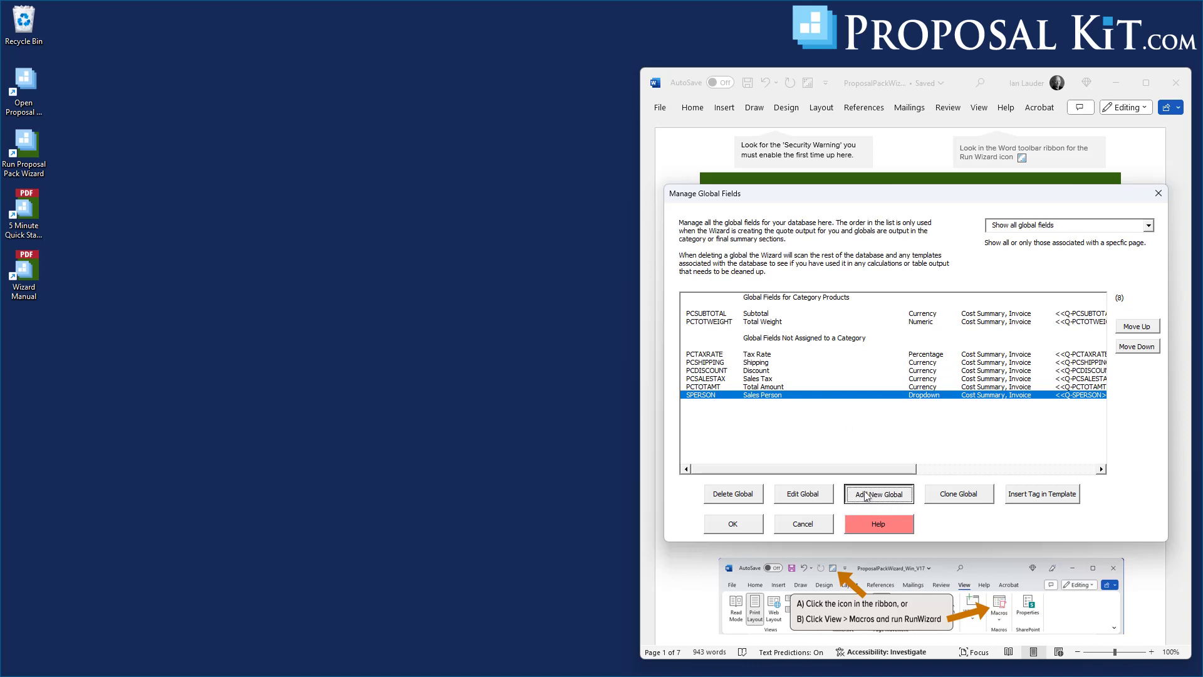
double_click(777, 280)
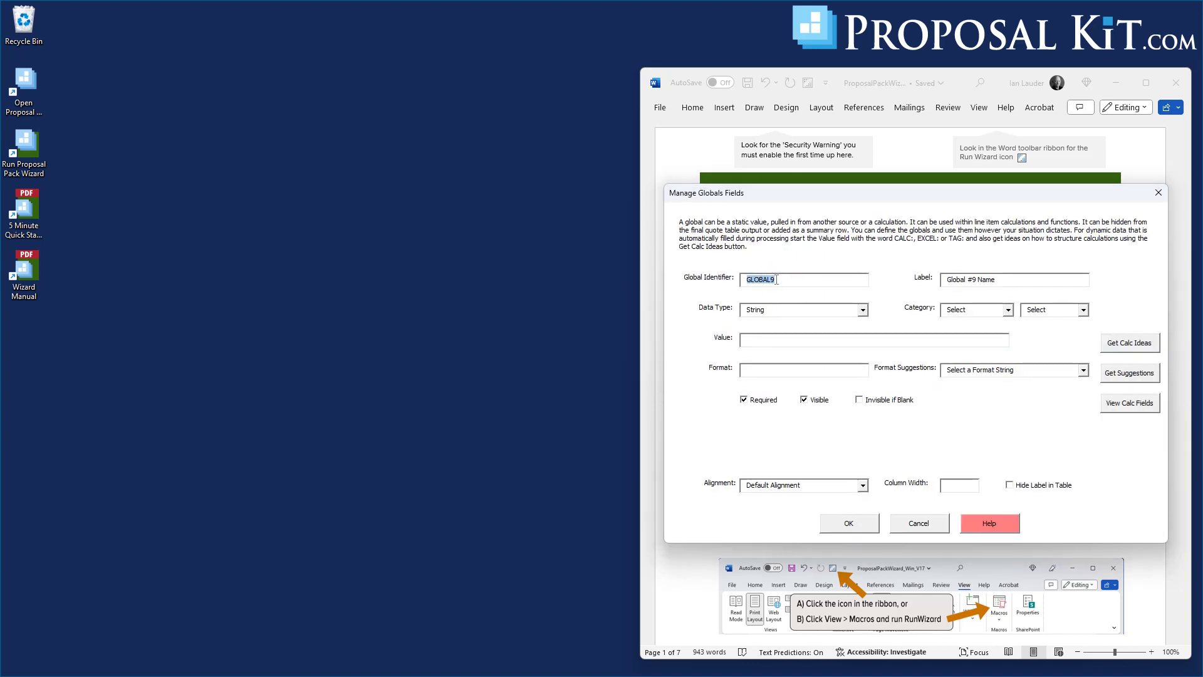
text(STATECODE)
key(Tab)
text(S)
click(753, 308)
click(760, 311)
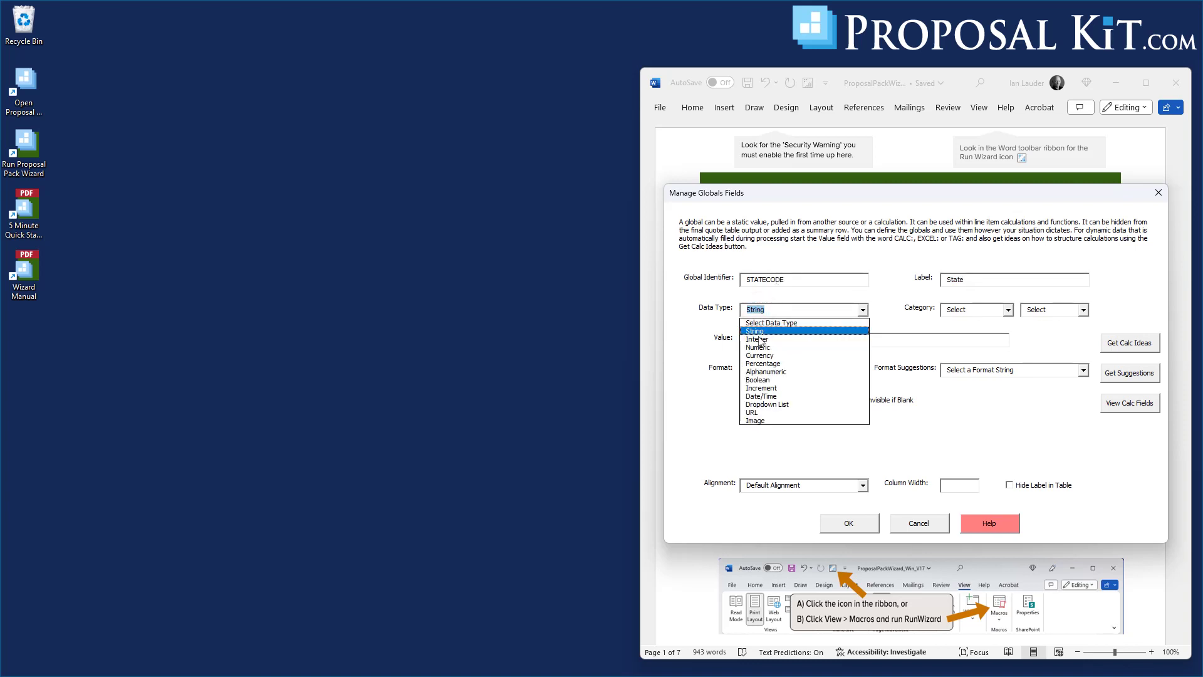
click(765, 404)
Assign the State list to the STATECODE field and check its selectable values.
click(983, 341)
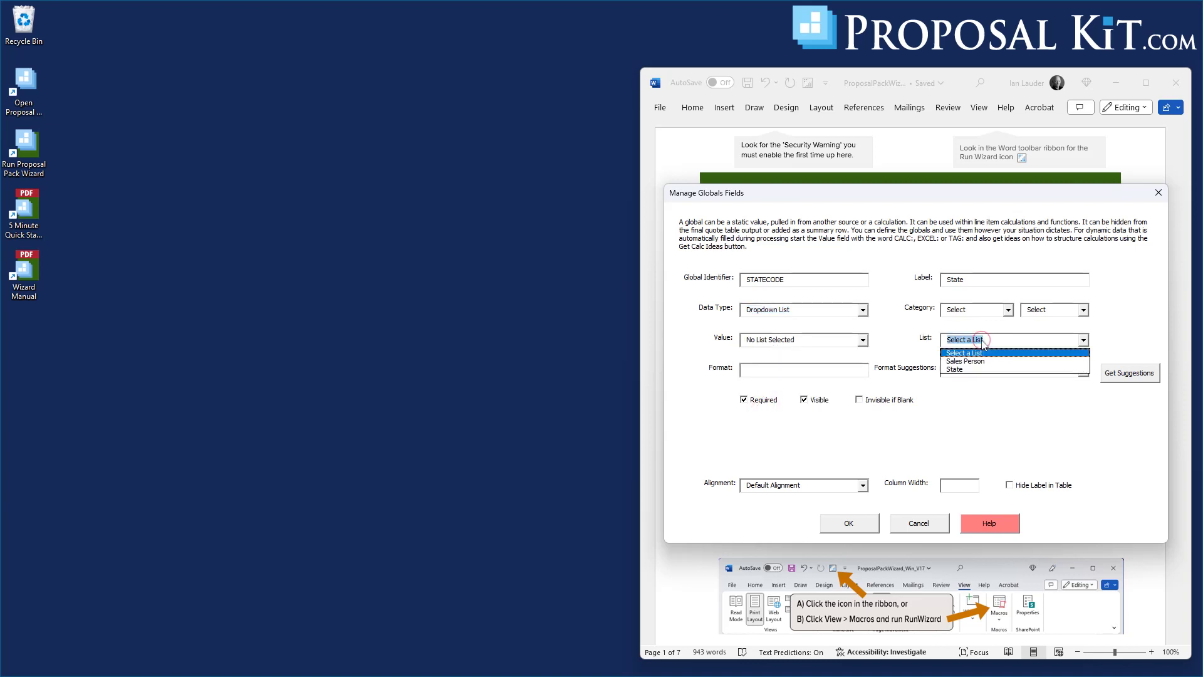
click(958, 370)
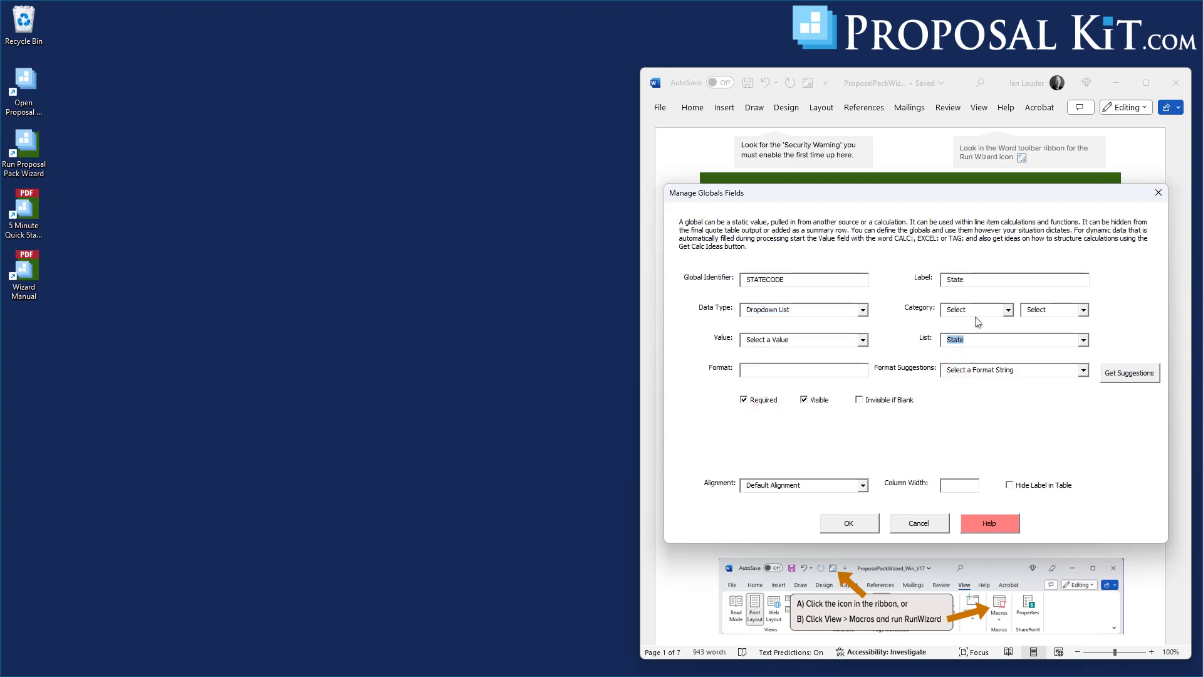
click(862, 341)
Assign the STATECODE field to category PRODUCTCAT as a Summary Field and save the field.
click(971, 314)
click(956, 331)
click(1024, 311)
click(1032, 341)
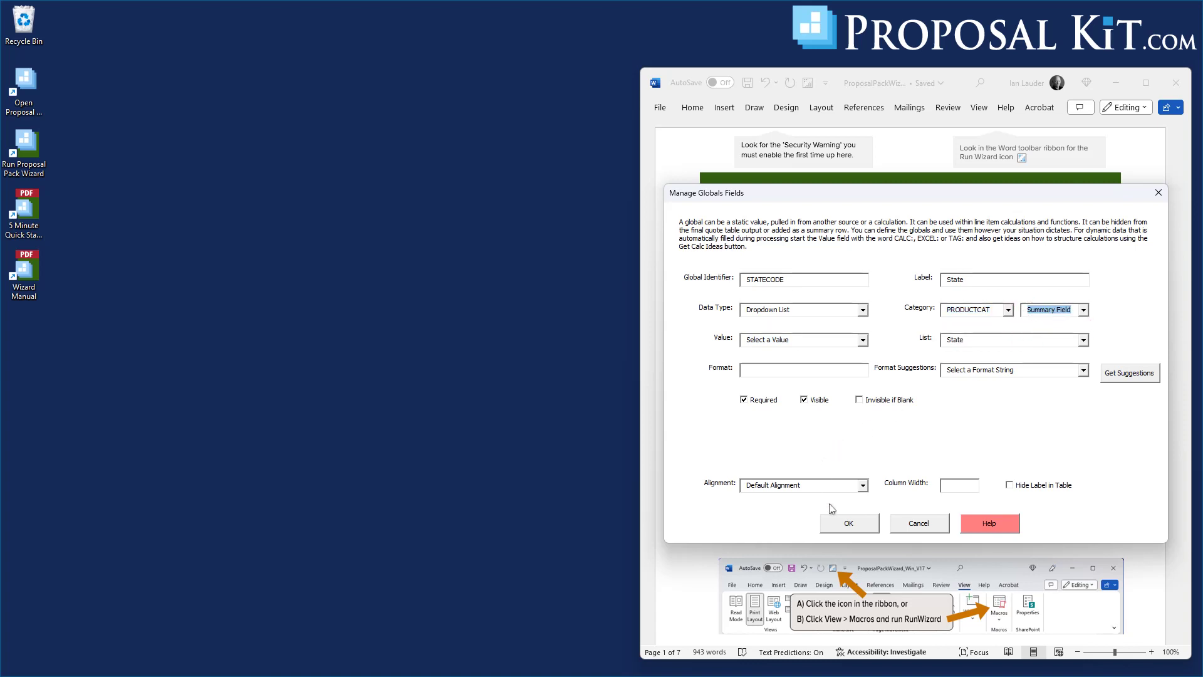
click(847, 524)
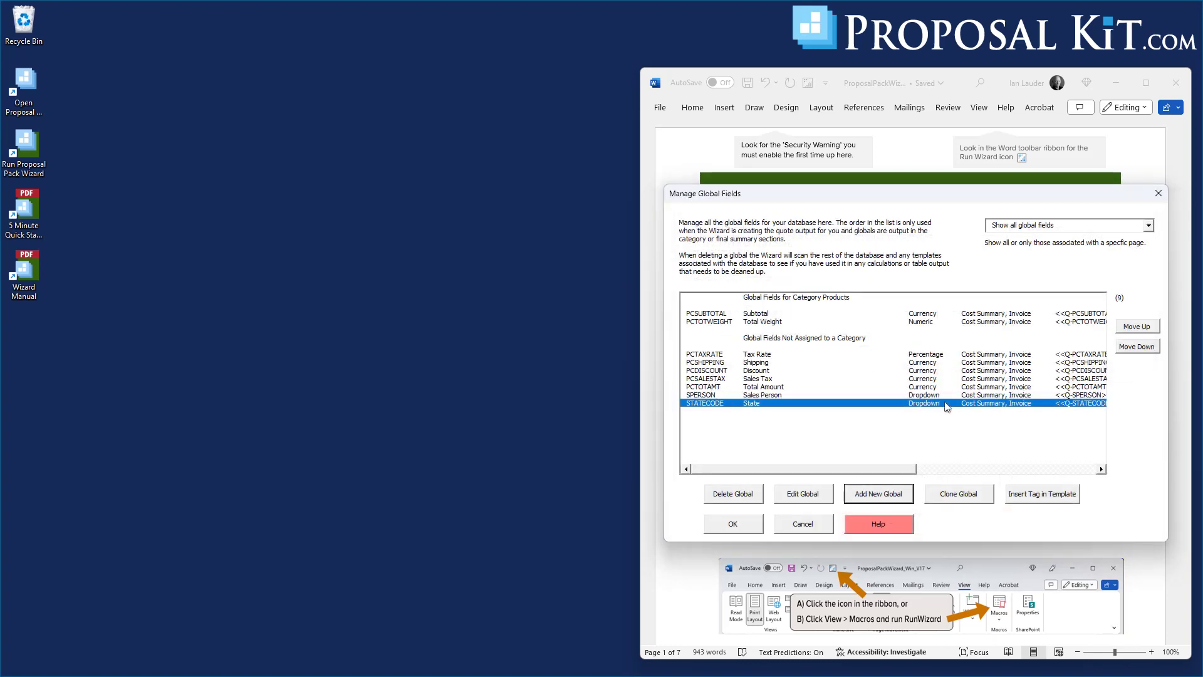
Accept the global field changes and save the quote definition's settings.
mouse_move(901, 469)
mouse_down()
mouse_move(1077, 449)
mouse_move(888, 483)
mouse_up()
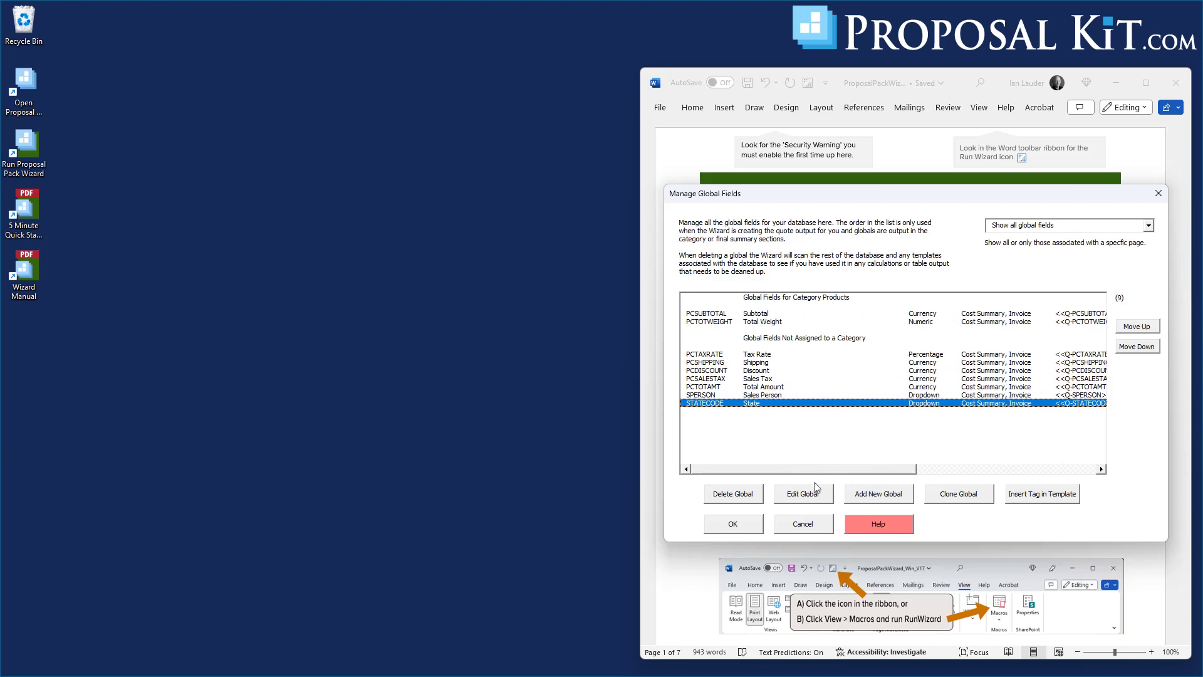
click(734, 524)
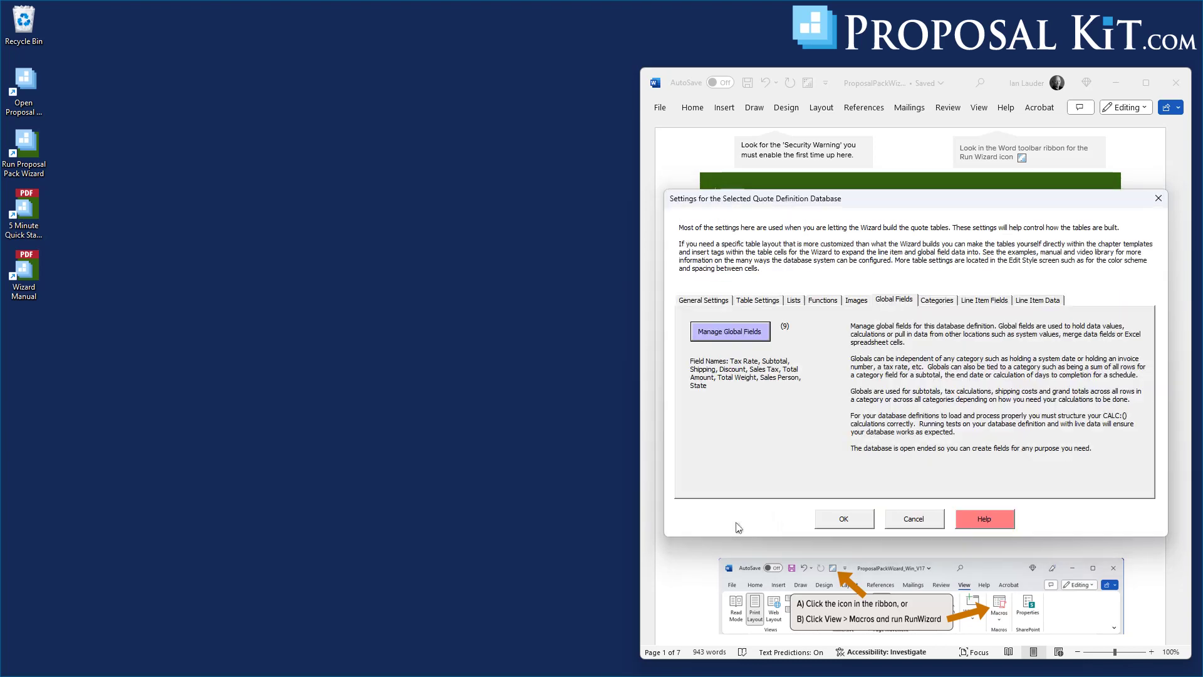
click(837, 520)
Test the List Demo DB definition for errors and close the test dialog.
click(945, 332)
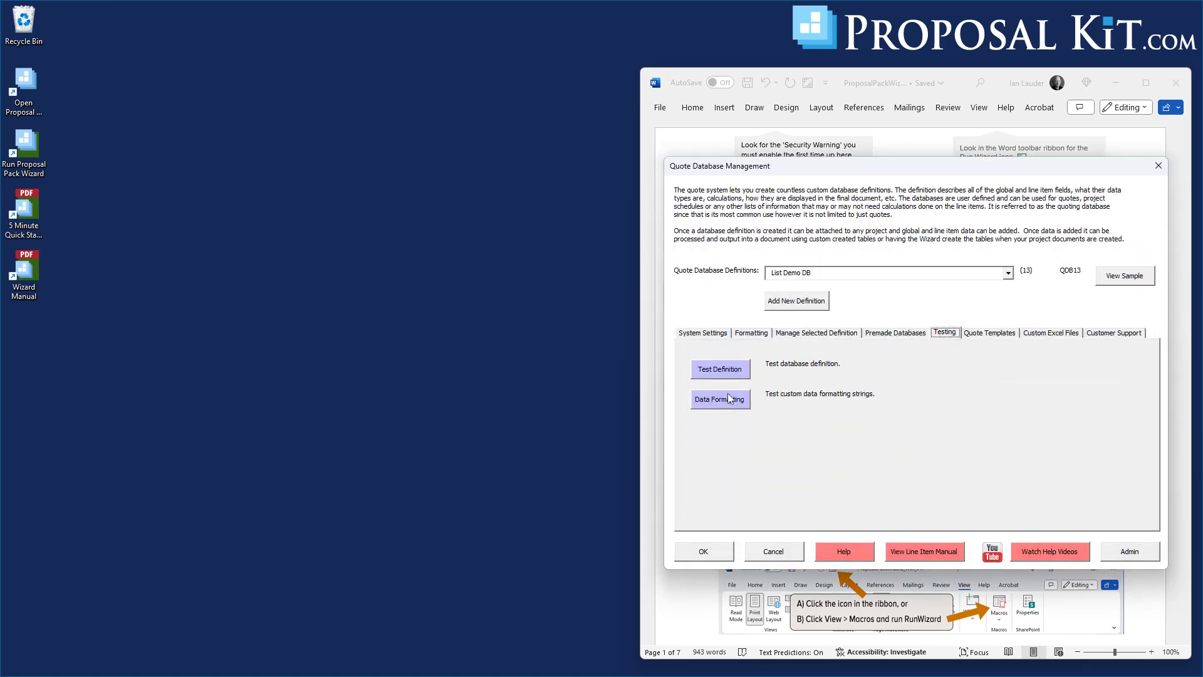
click(719, 368)
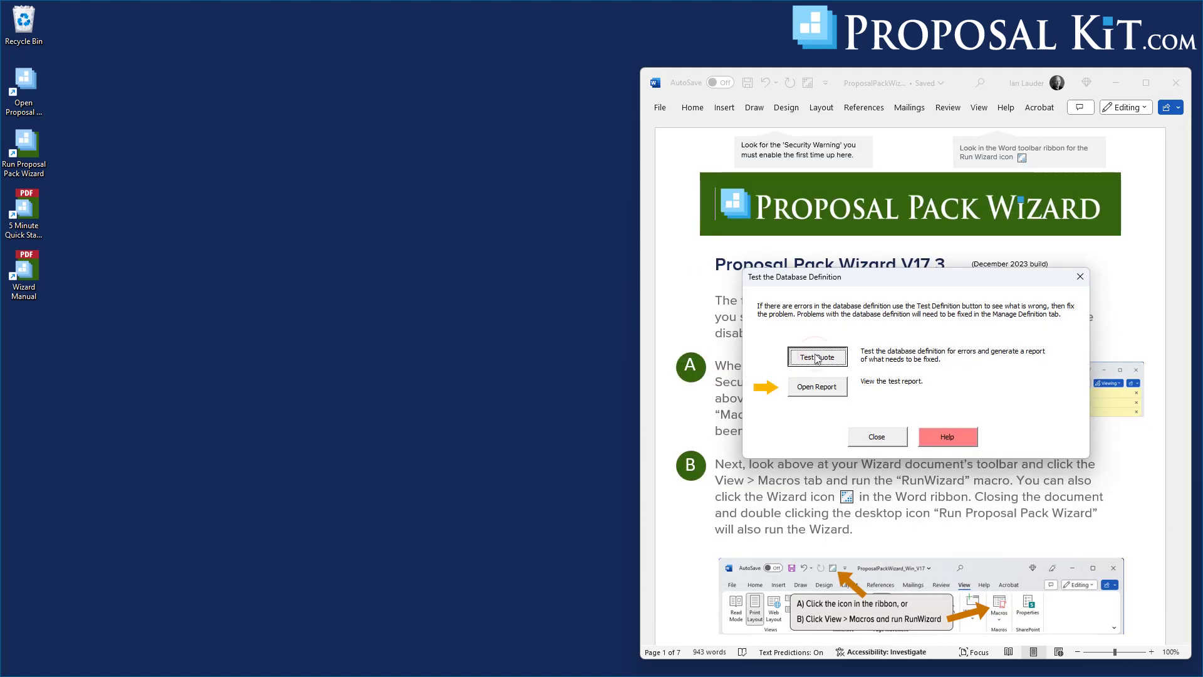
click(817, 357)
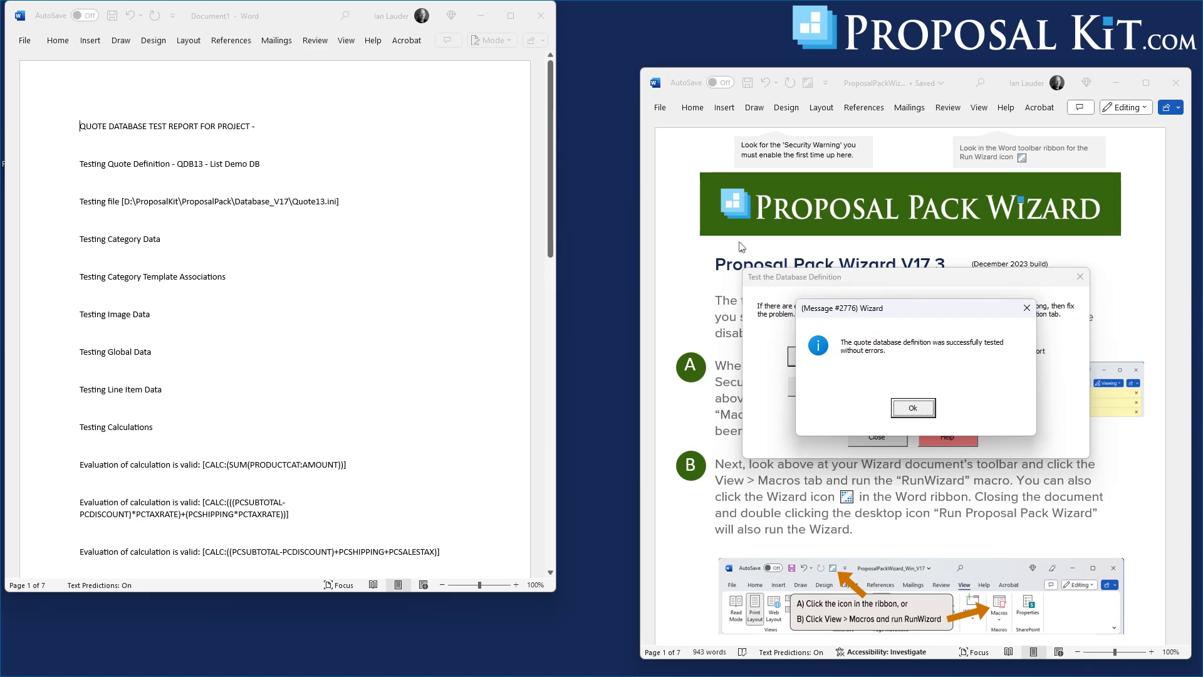
click(912, 408)
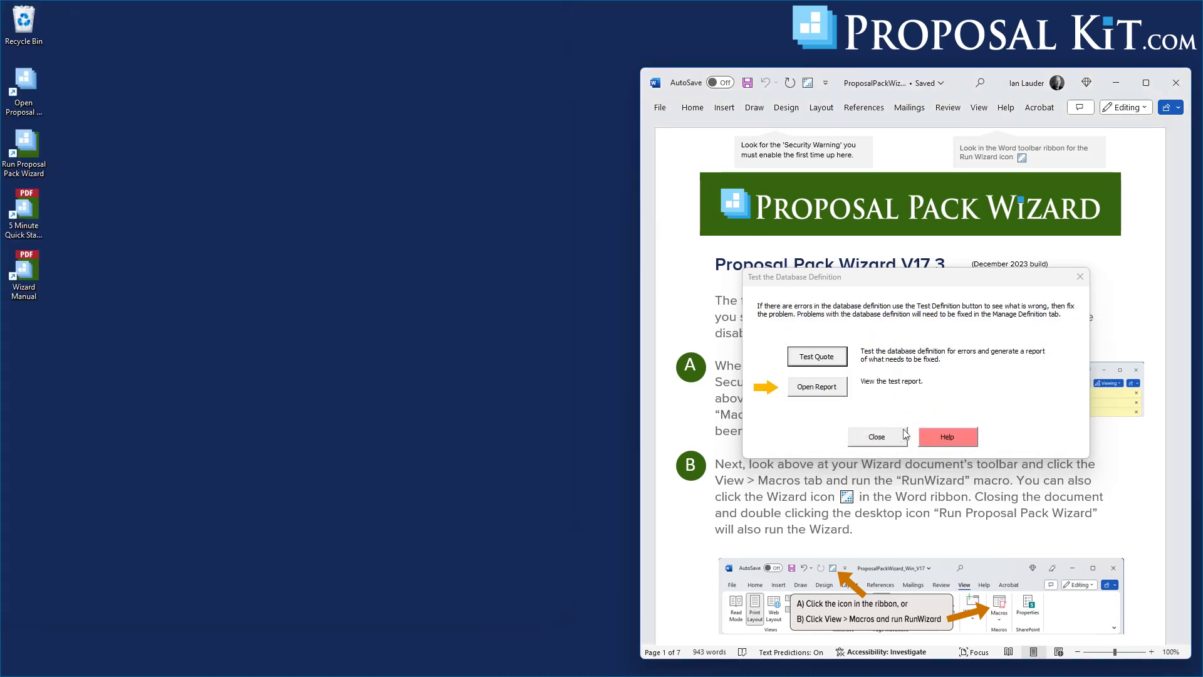
click(877, 436)
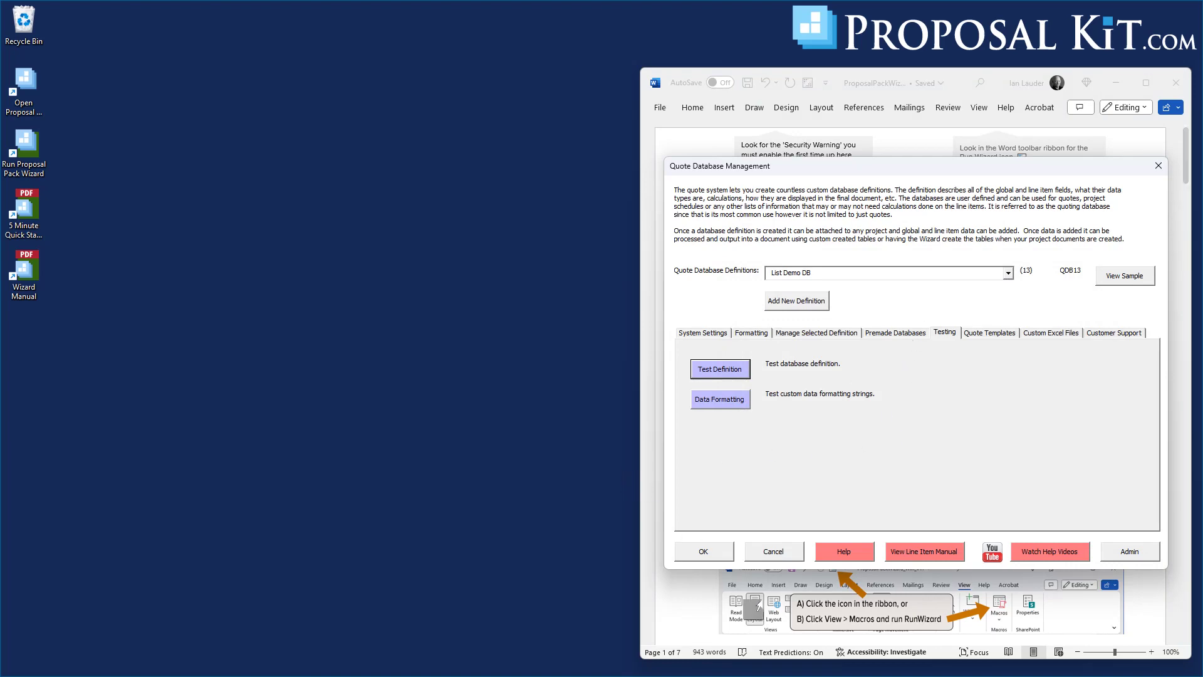
Leave the quote database management and preferences, and add a new document project.
click(710, 551)
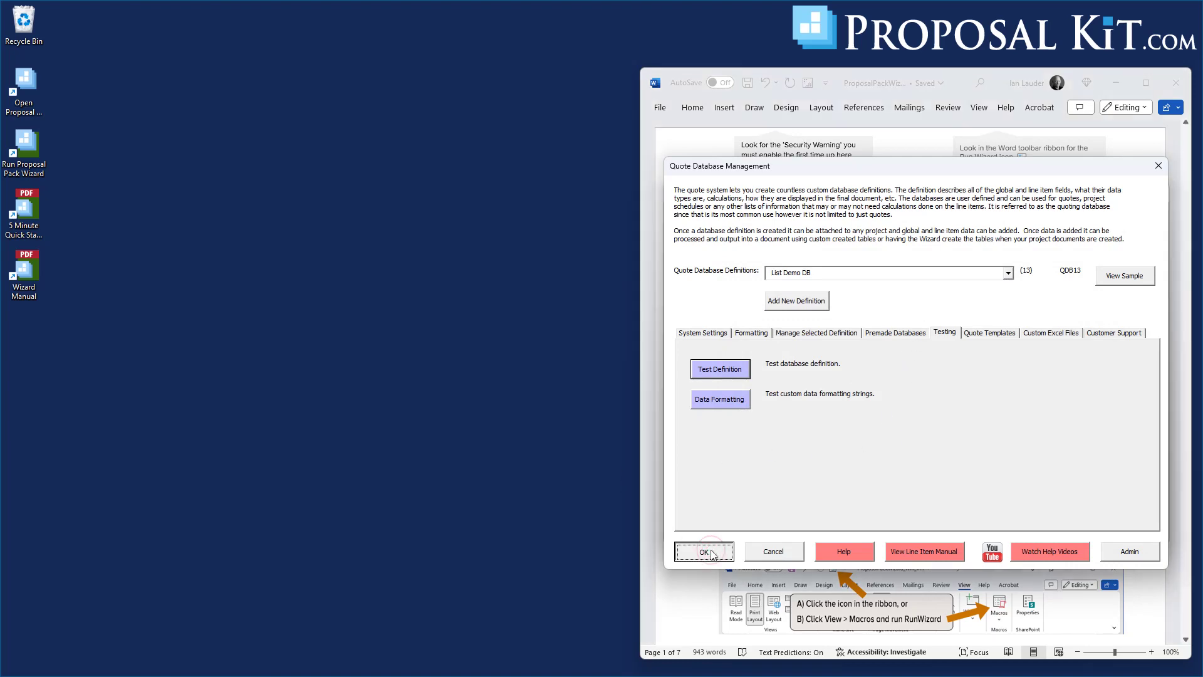
click(767, 527)
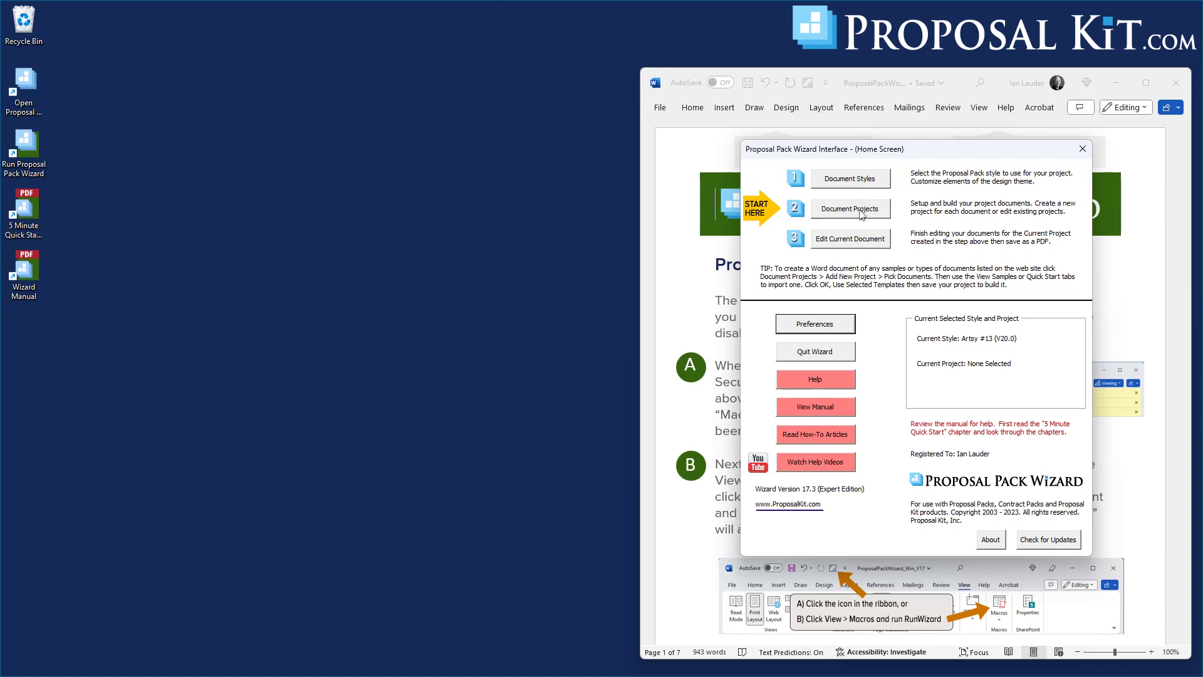
click(862, 213)
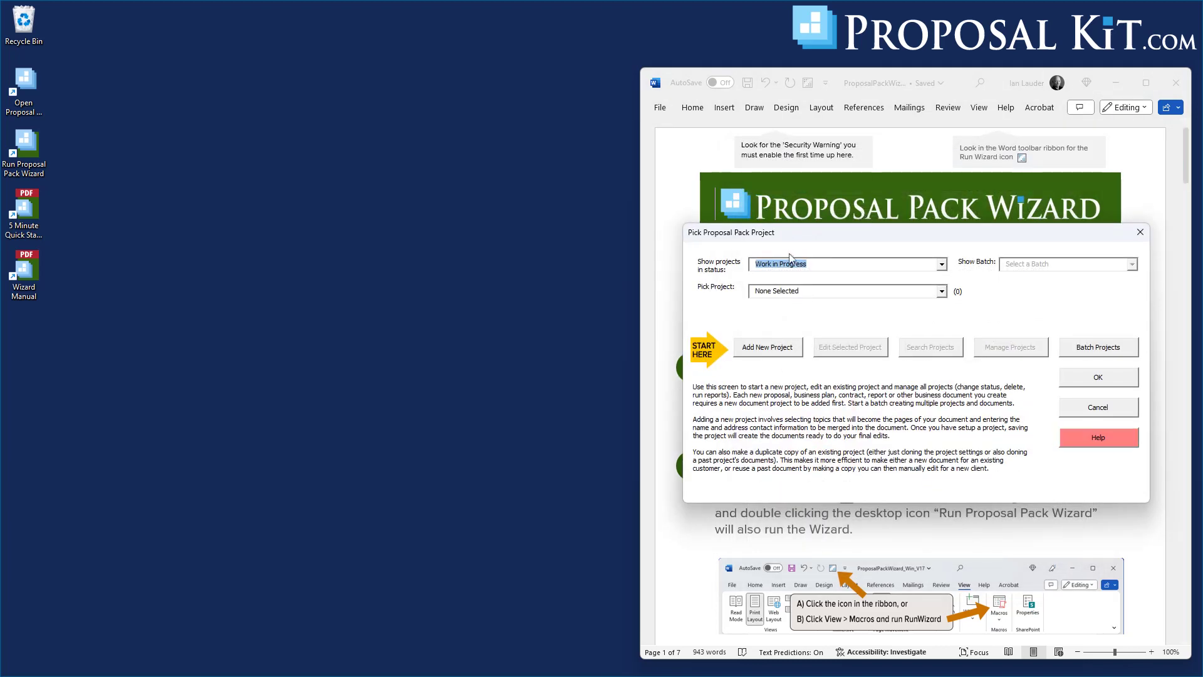
click(768, 347)
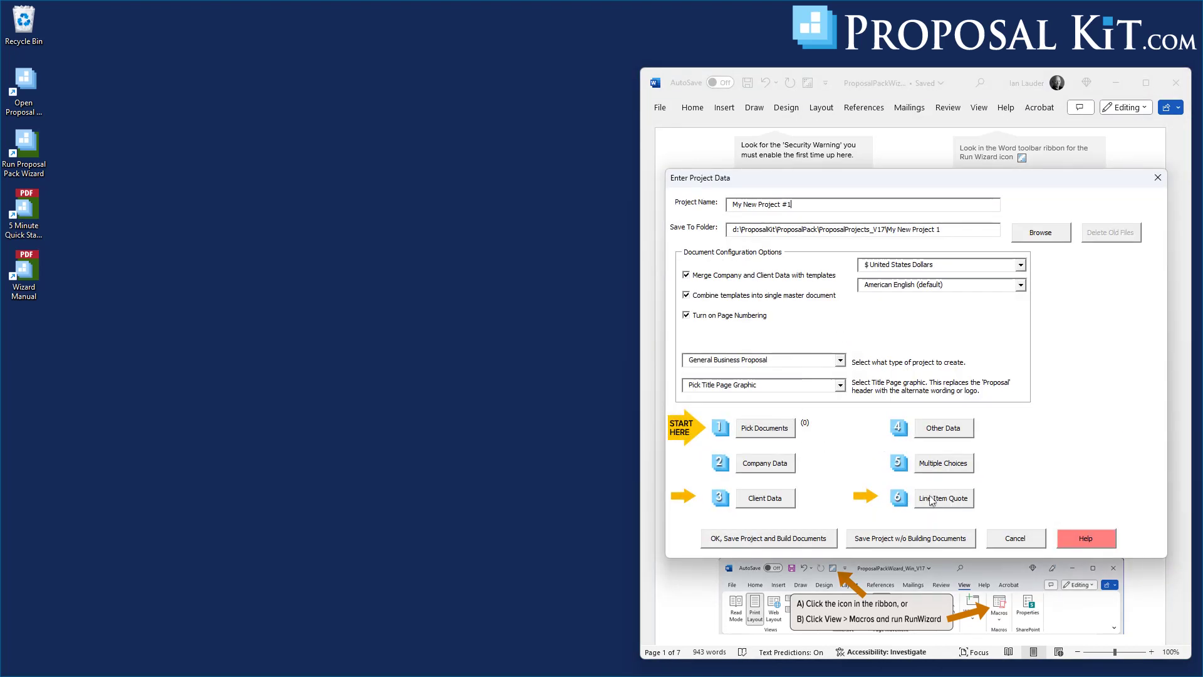
Start the new project's line item quote and assign it the List Demo DB quote database.
click(931, 500)
click(940, 415)
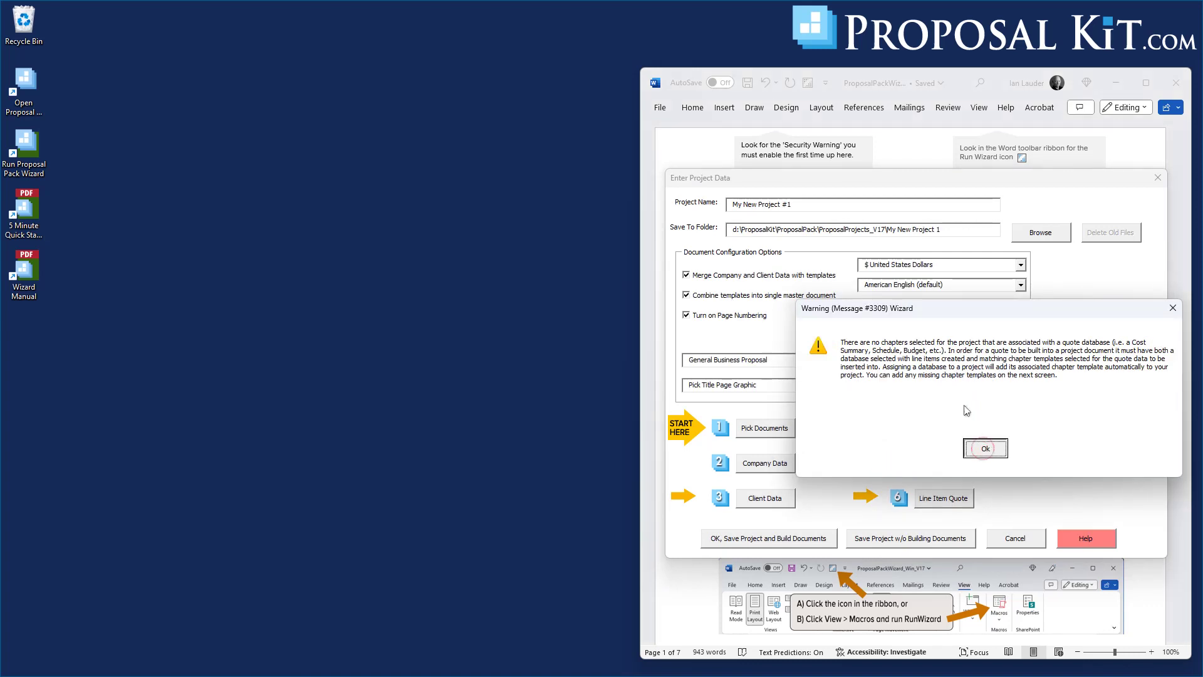
click(985, 449)
click(902, 279)
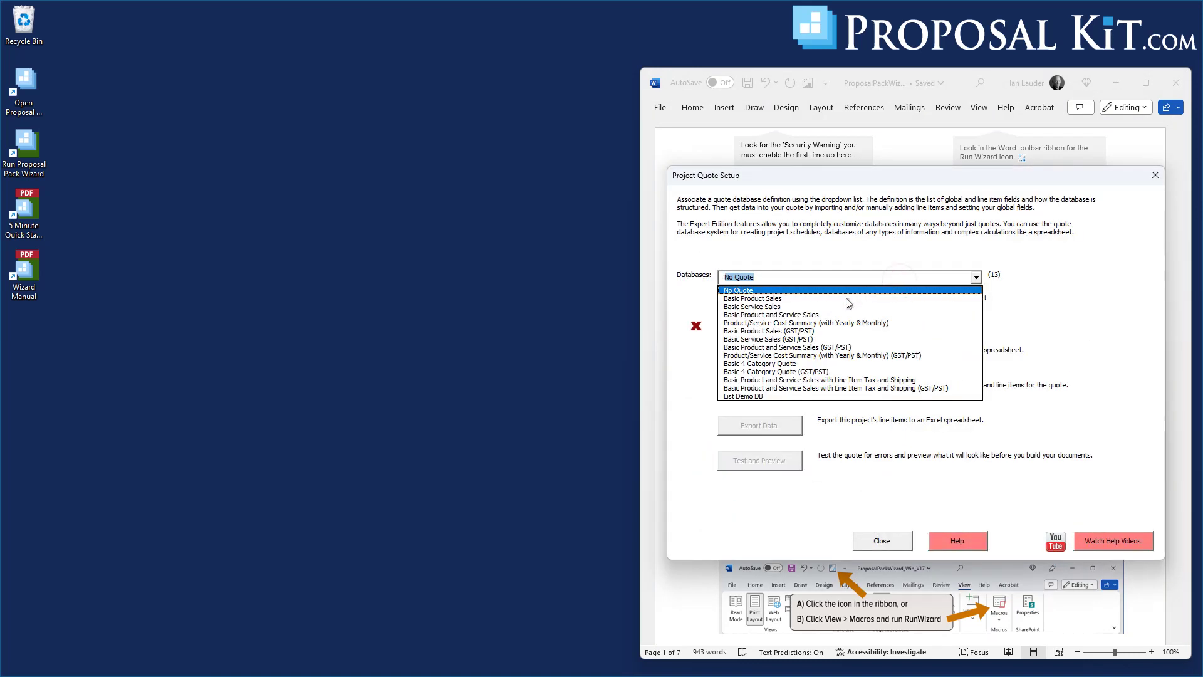
click(738, 396)
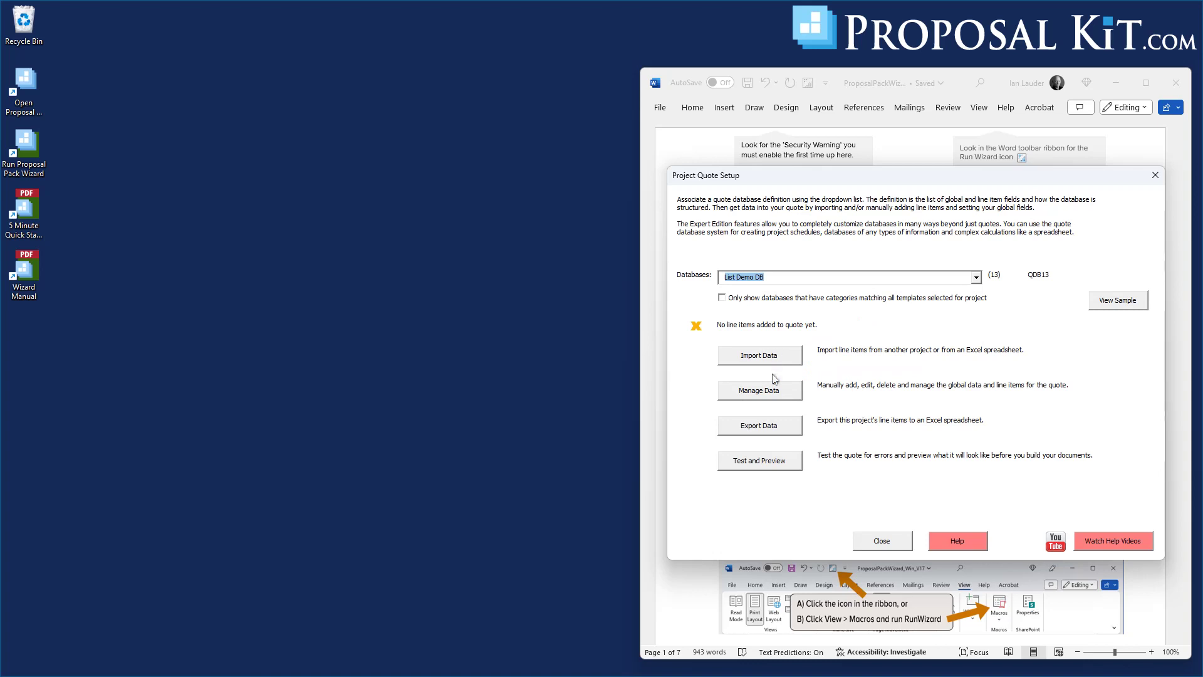
Open the quote's data management and try to manage the Products category's line items.
click(766, 391)
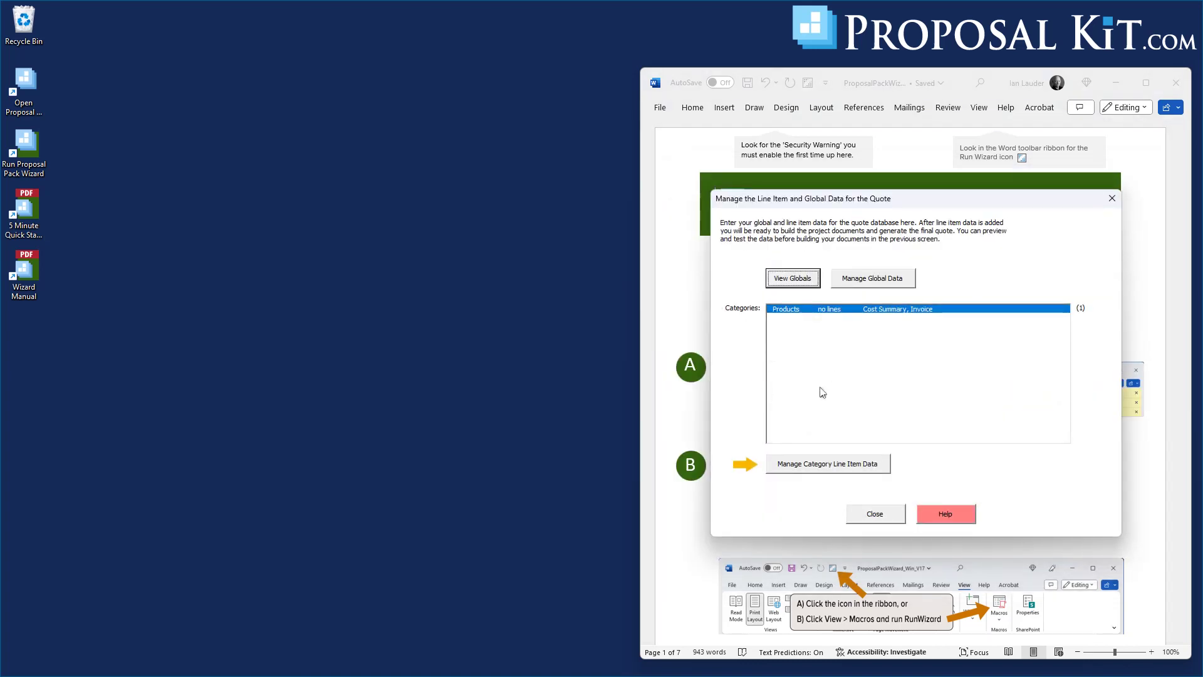
click(818, 467)
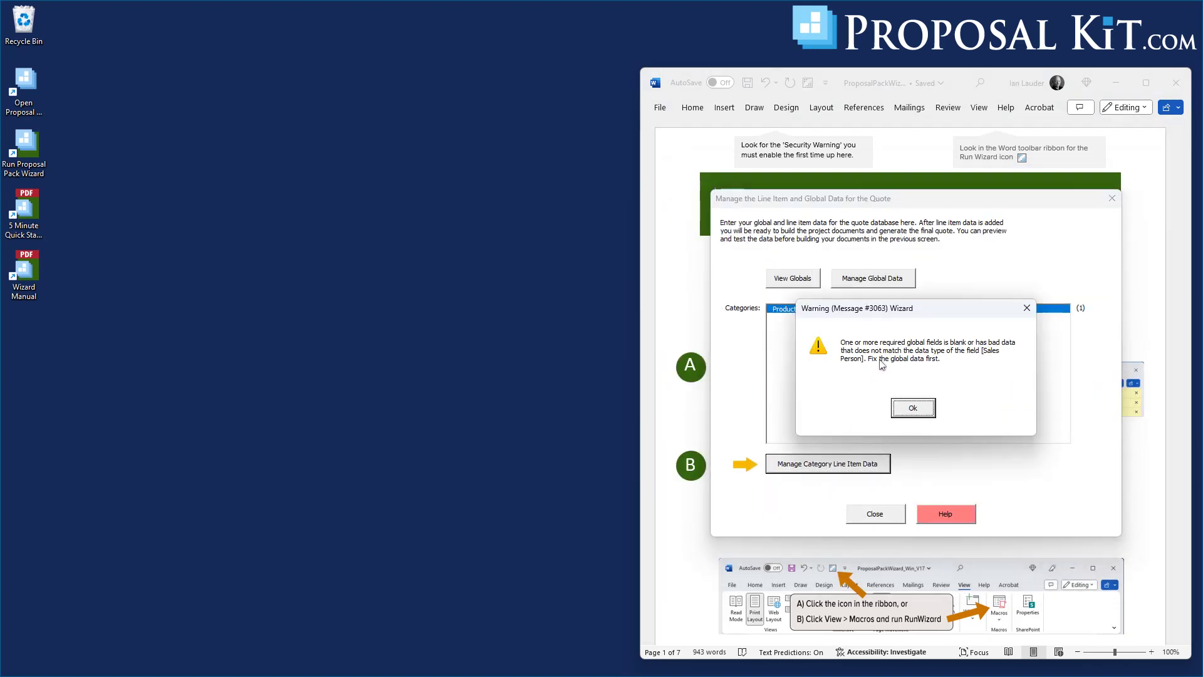
click(906, 408)
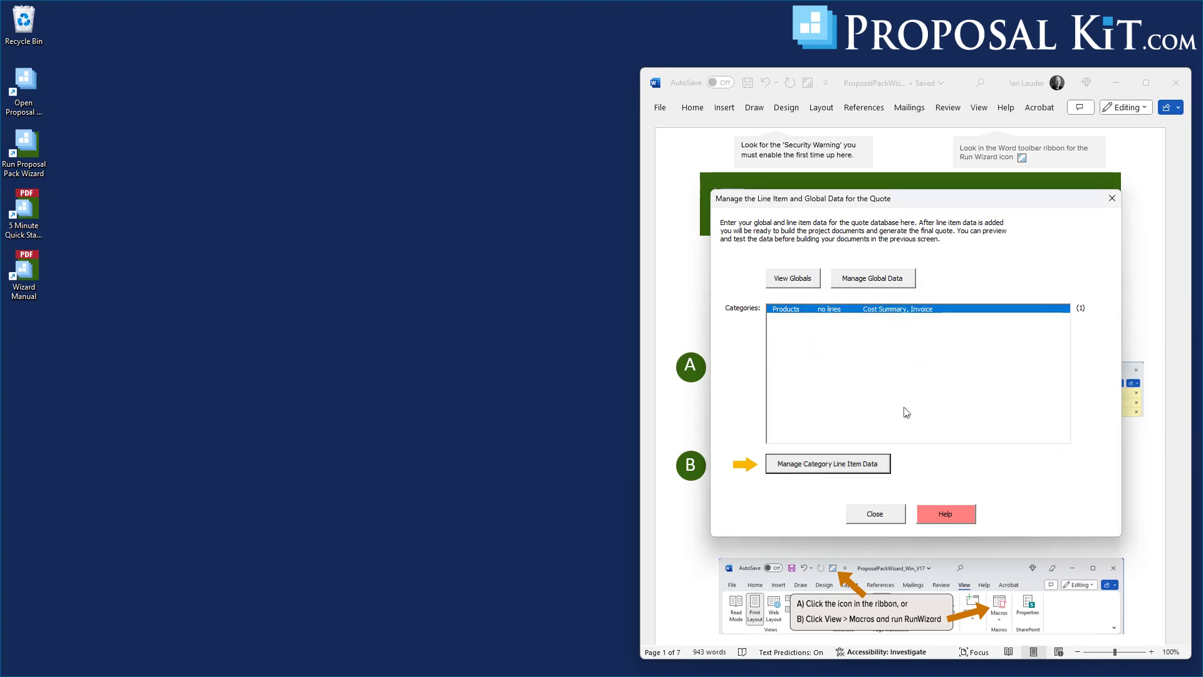
In the quote's global data, set the tax rate to 0.06, shipping to 10.0 and discount to 20.
click(869, 279)
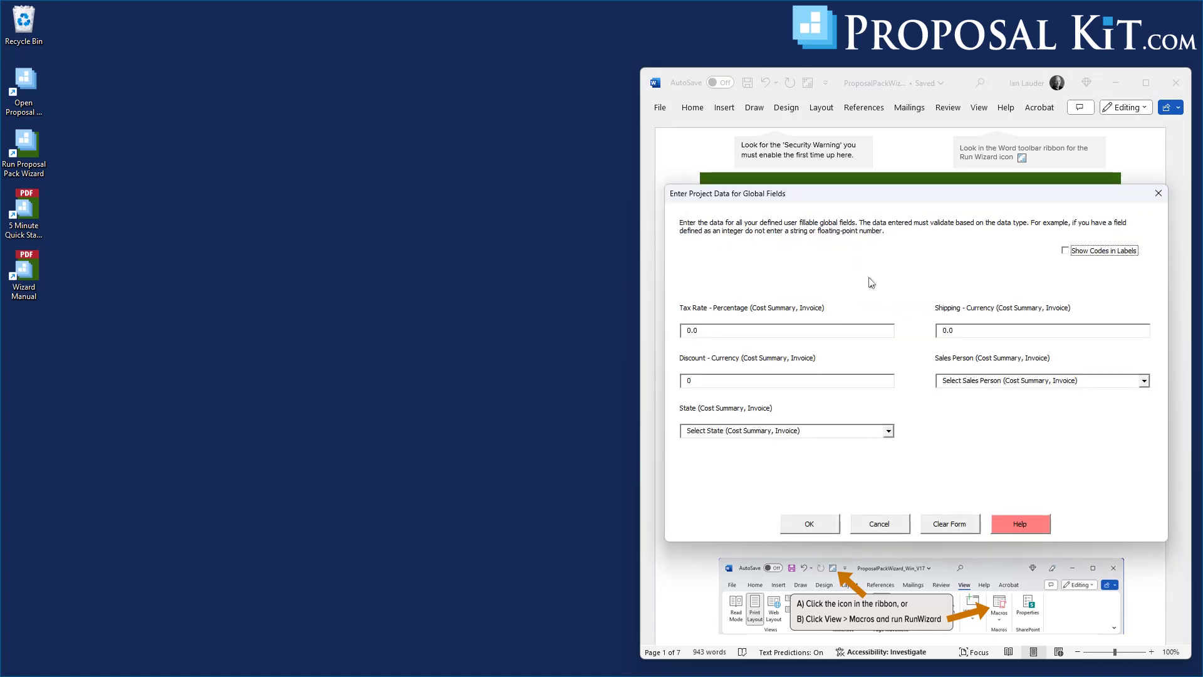
click(699, 329)
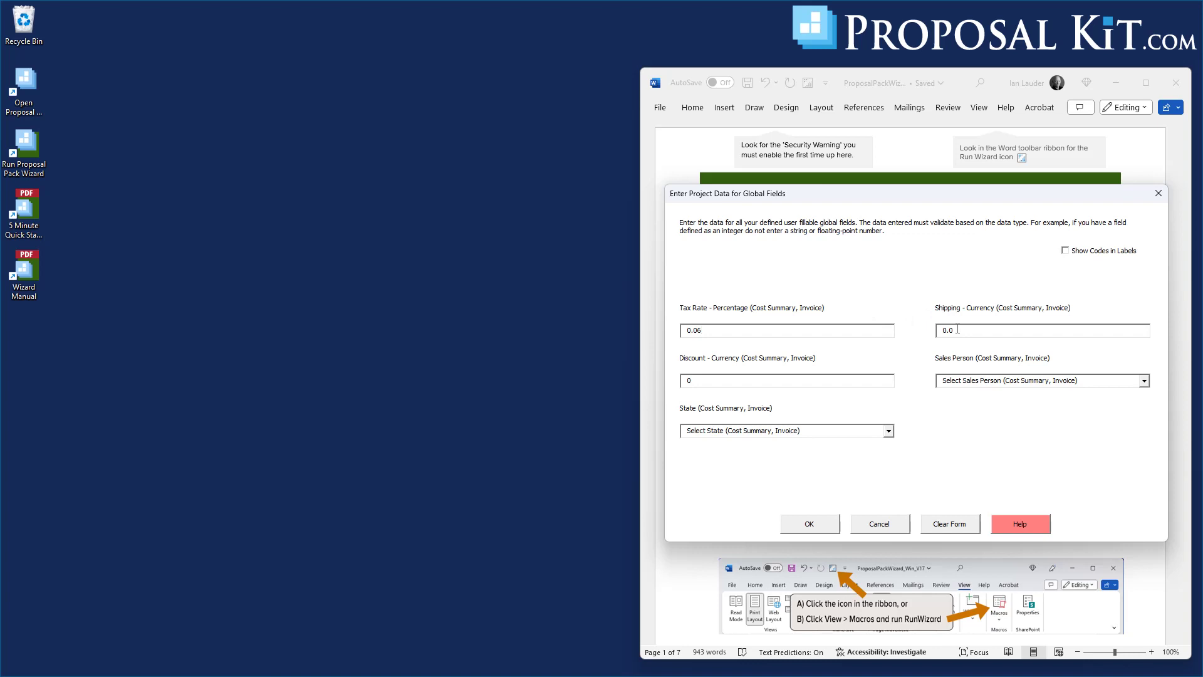
drag(947, 330, 938, 337)
drag(695, 379, 679, 389)
click(689, 381)
text(2)
Choose the second listed salesperson and the state MN, and save the quote's global field data.
click(949, 383)
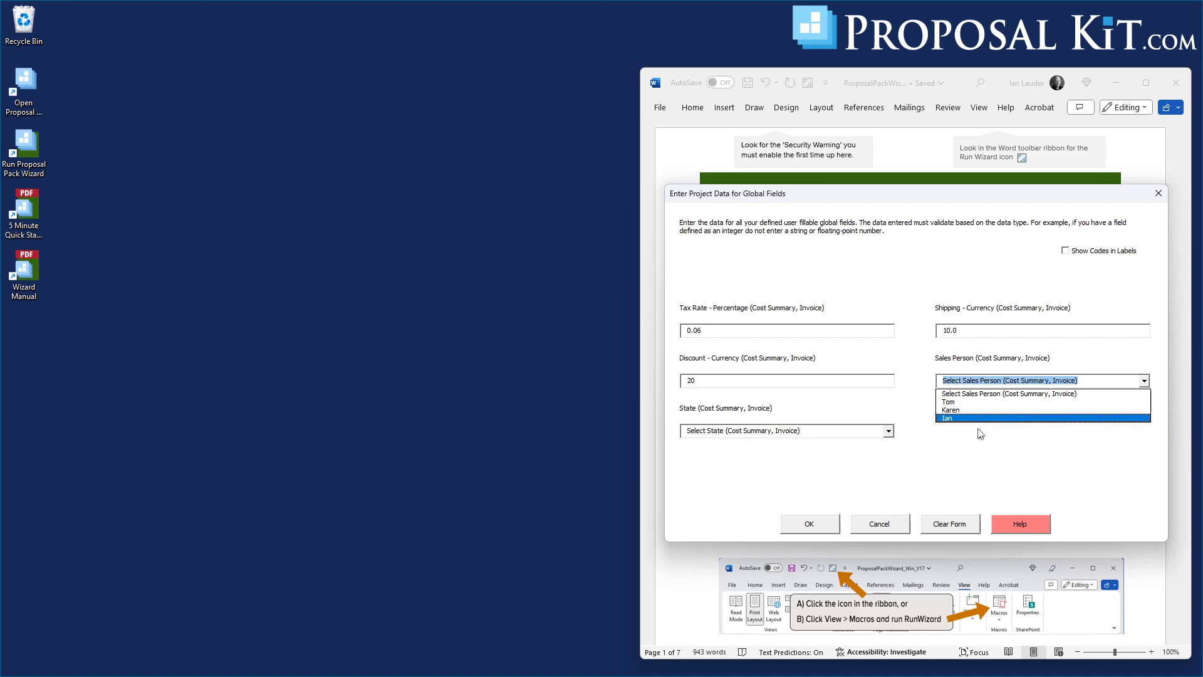
click(950, 411)
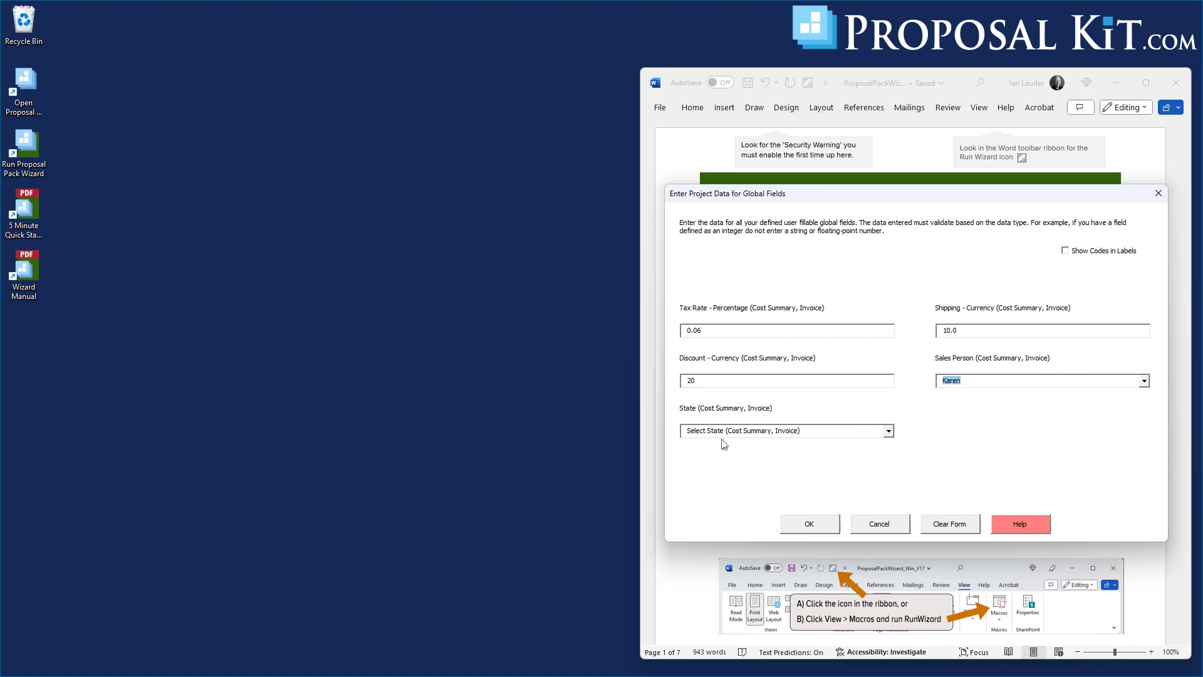
click(859, 431)
drag(890, 457, 890, 485)
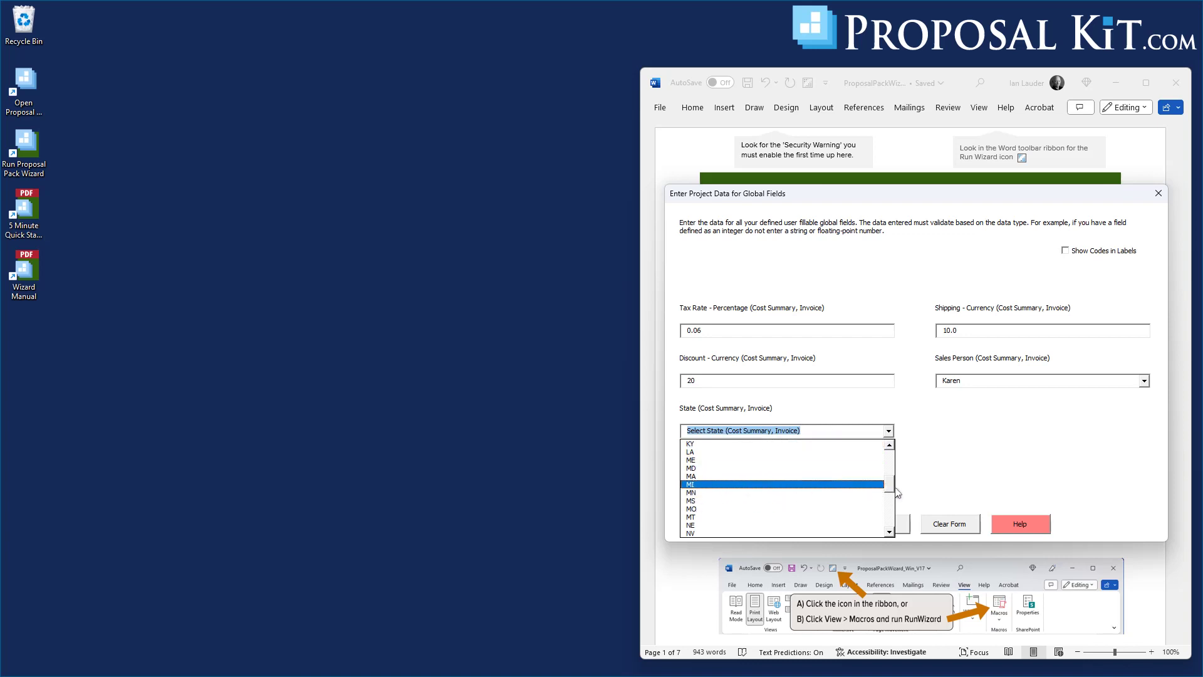
drag(890, 486, 868, 496)
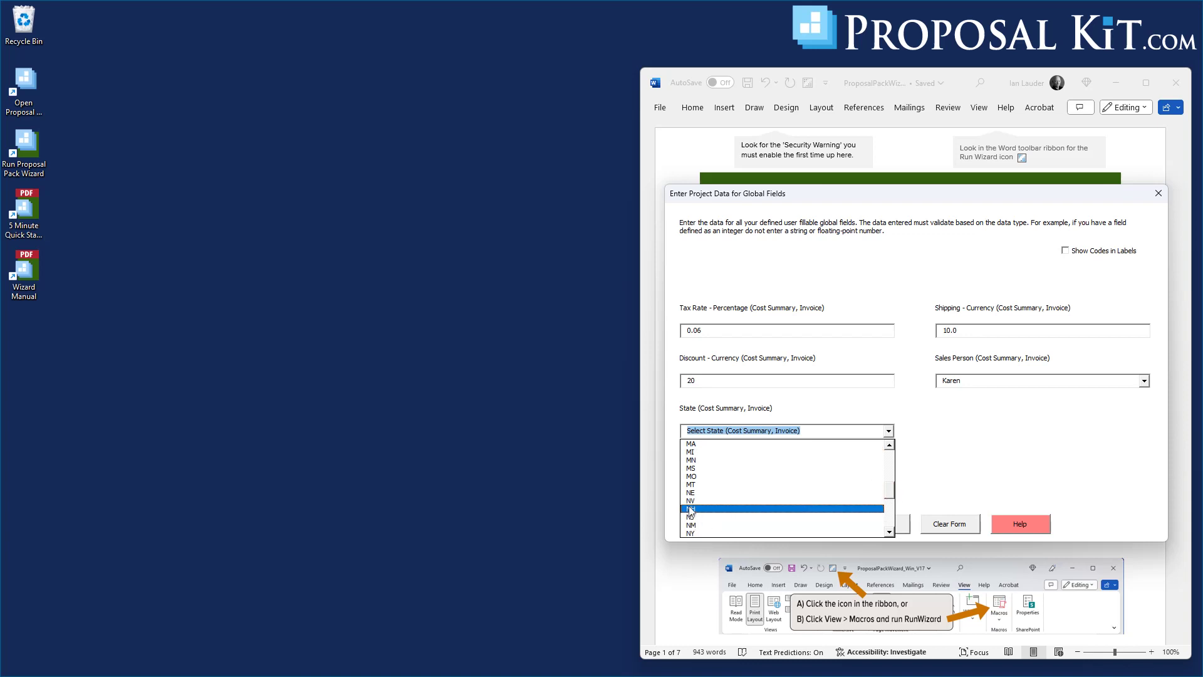
click(691, 461)
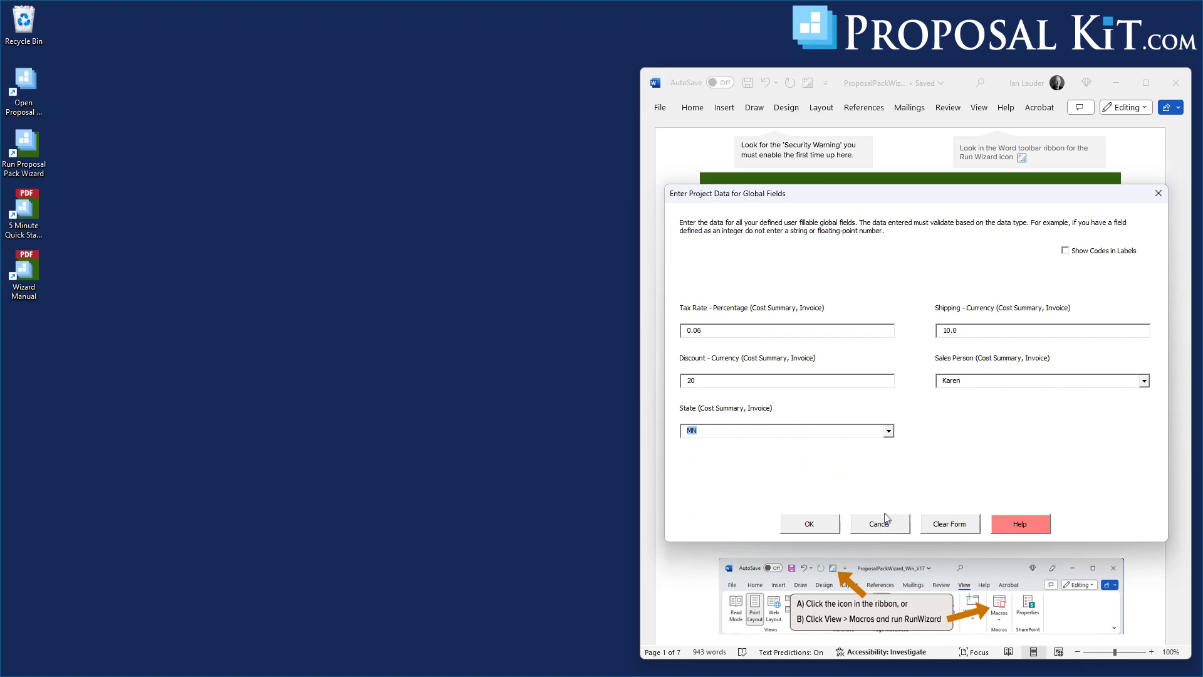
click(810, 526)
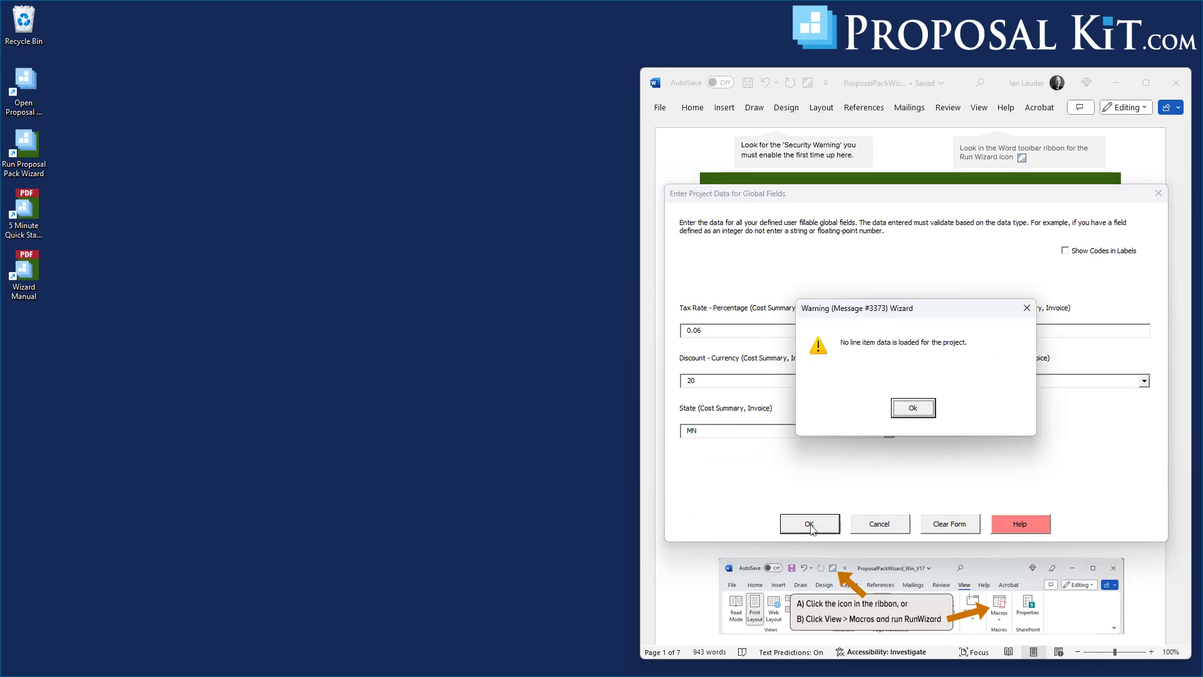
click(912, 408)
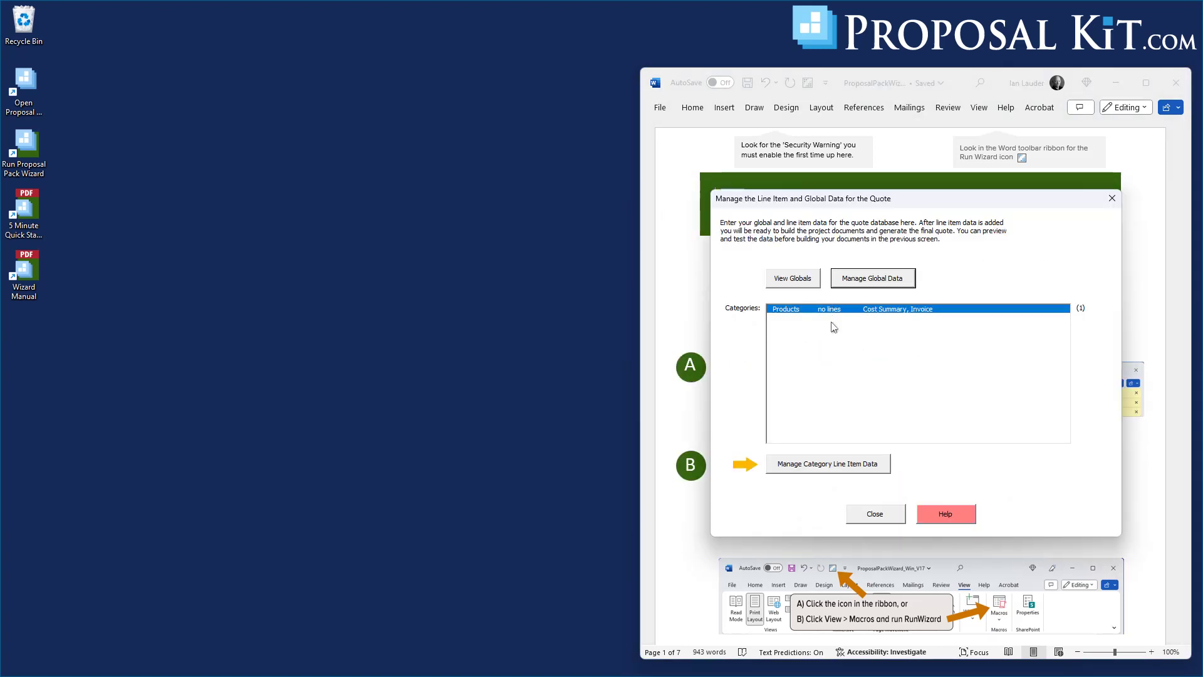
Add Products line items Blue Widget (weight 1, price 19.44, quantity 50) and Red Widget (weight 2, price 59.44, quantity 29).
click(816, 463)
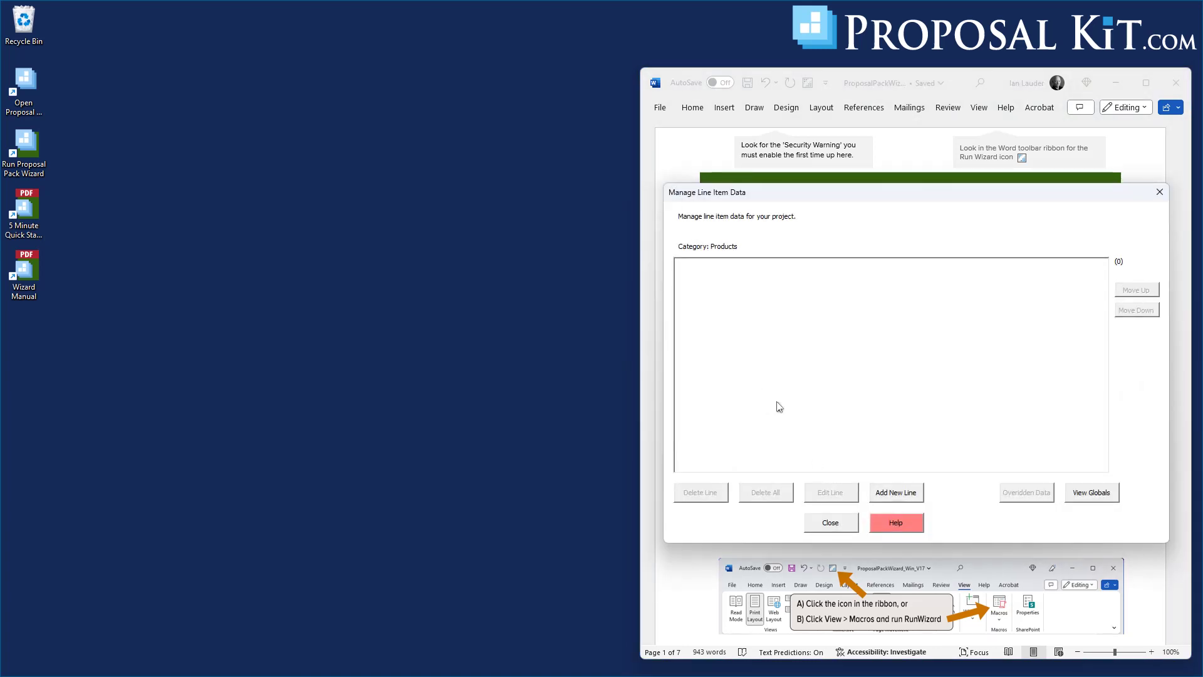
click(893, 493)
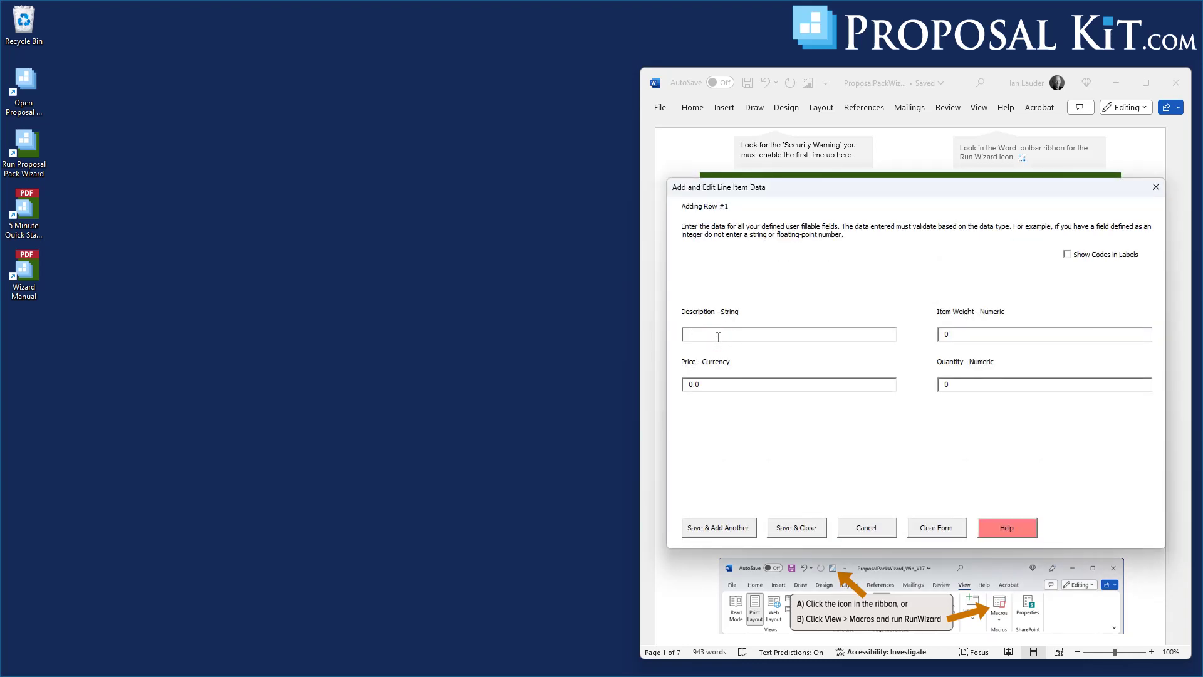
text(Blue Widget)
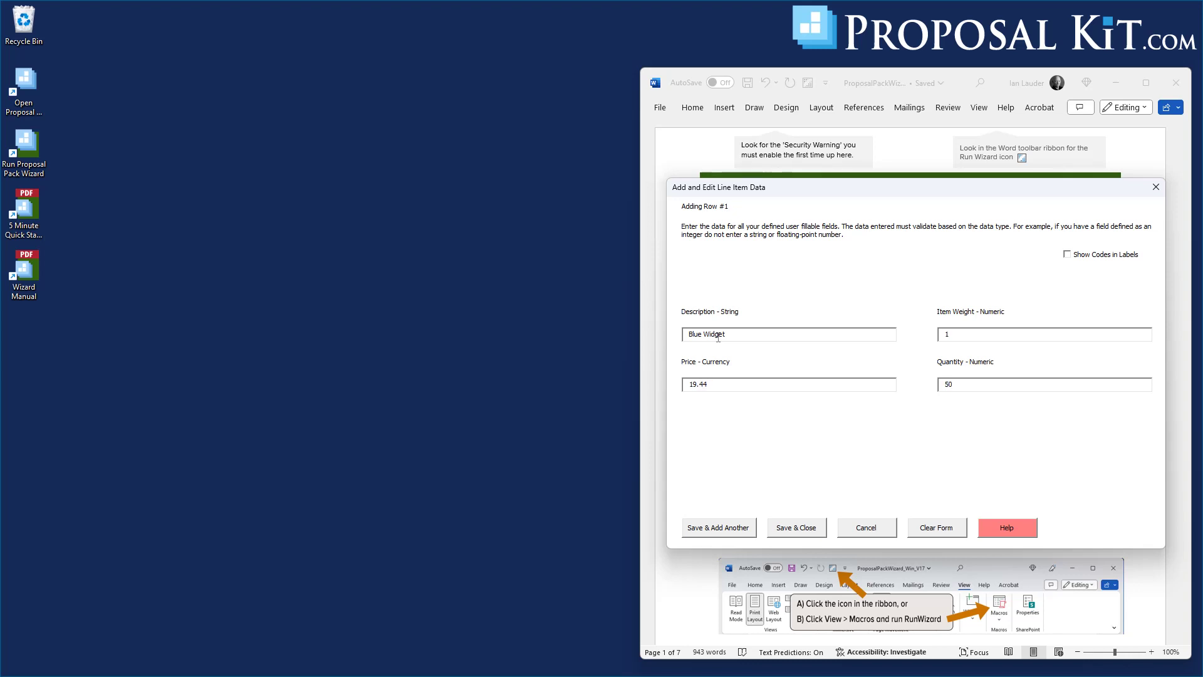
click(723, 532)
click(782, 531)
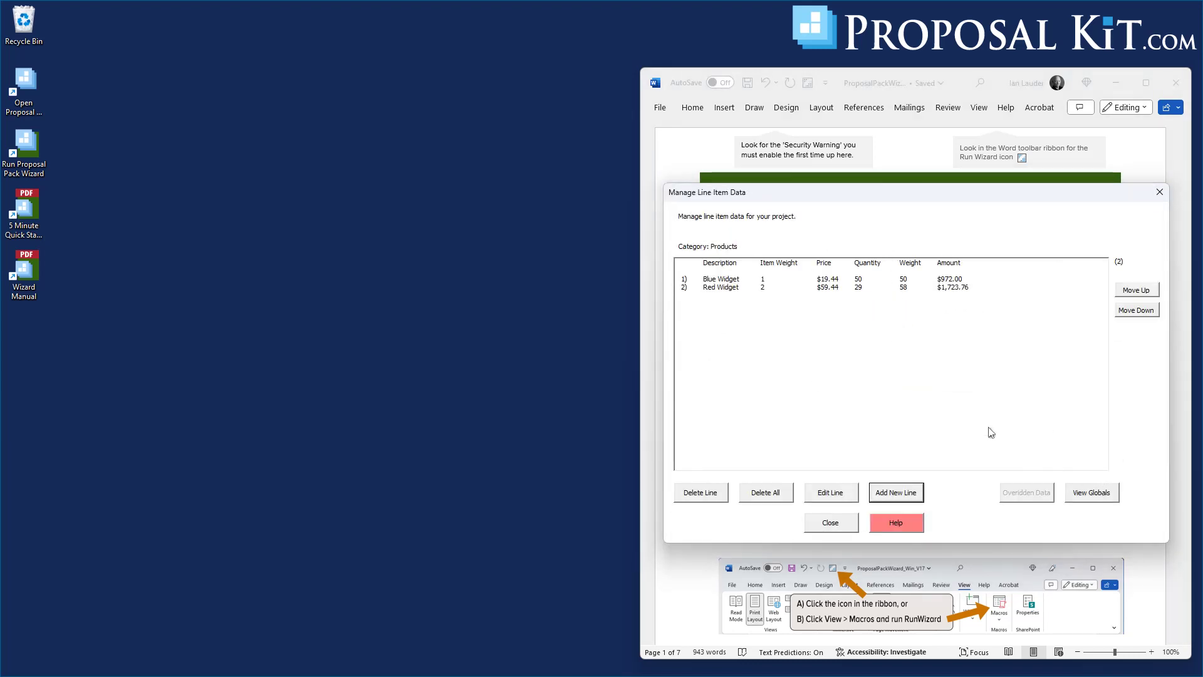
Review the global variables usable in the Products category, and return to the project quote setup.
click(1099, 496)
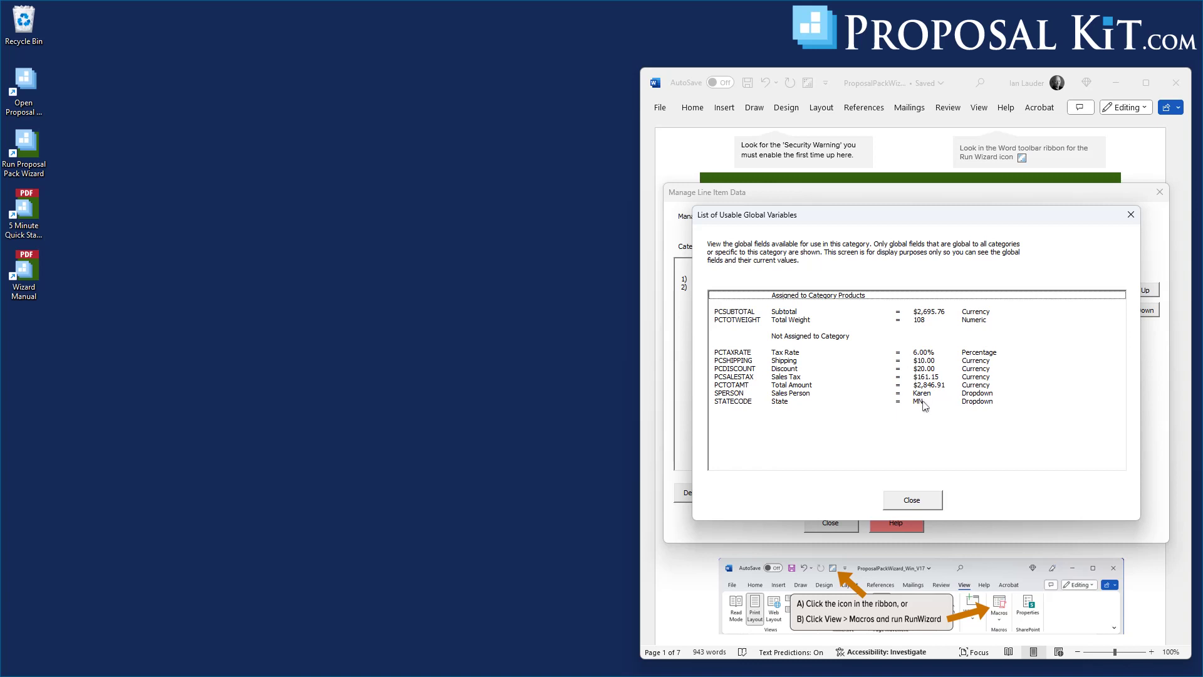
click(911, 501)
click(831, 525)
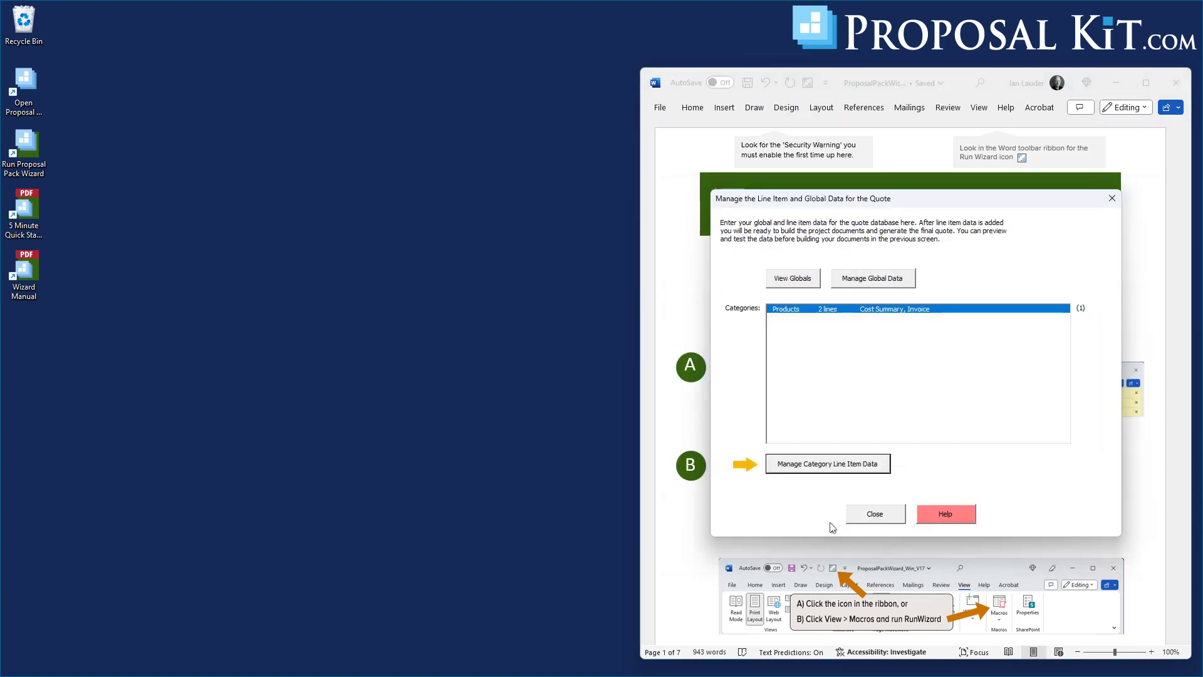
click(870, 514)
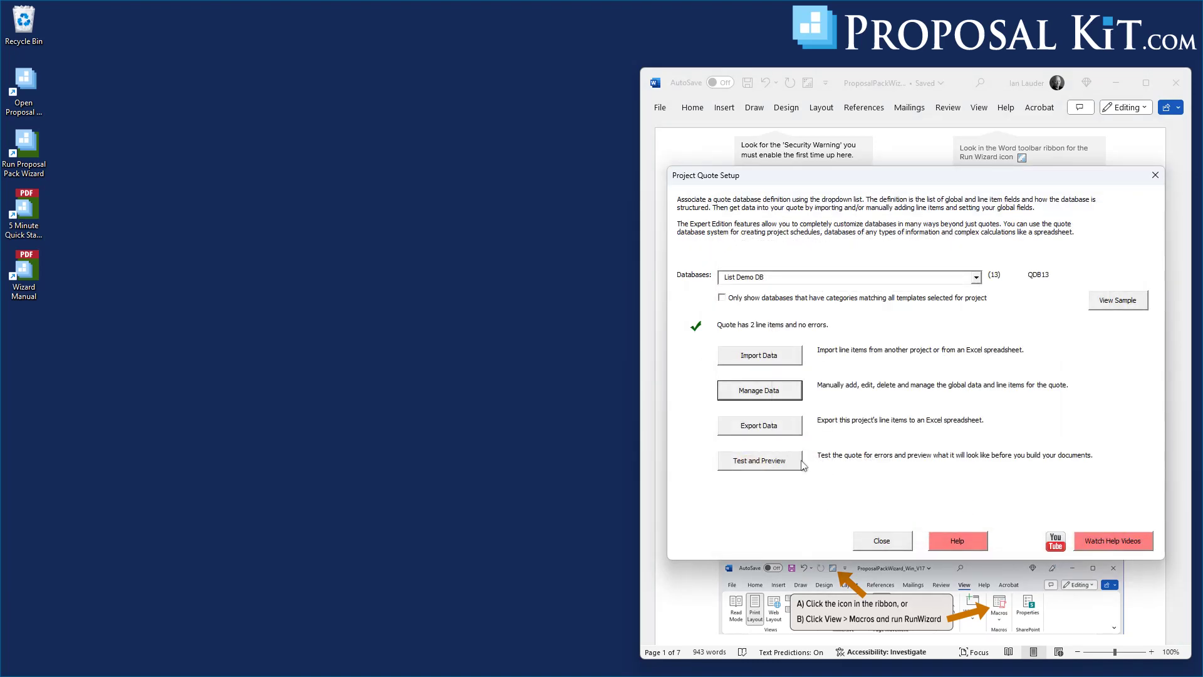
Generate a preview of the current quote and dismiss the completion dialog.
click(762, 464)
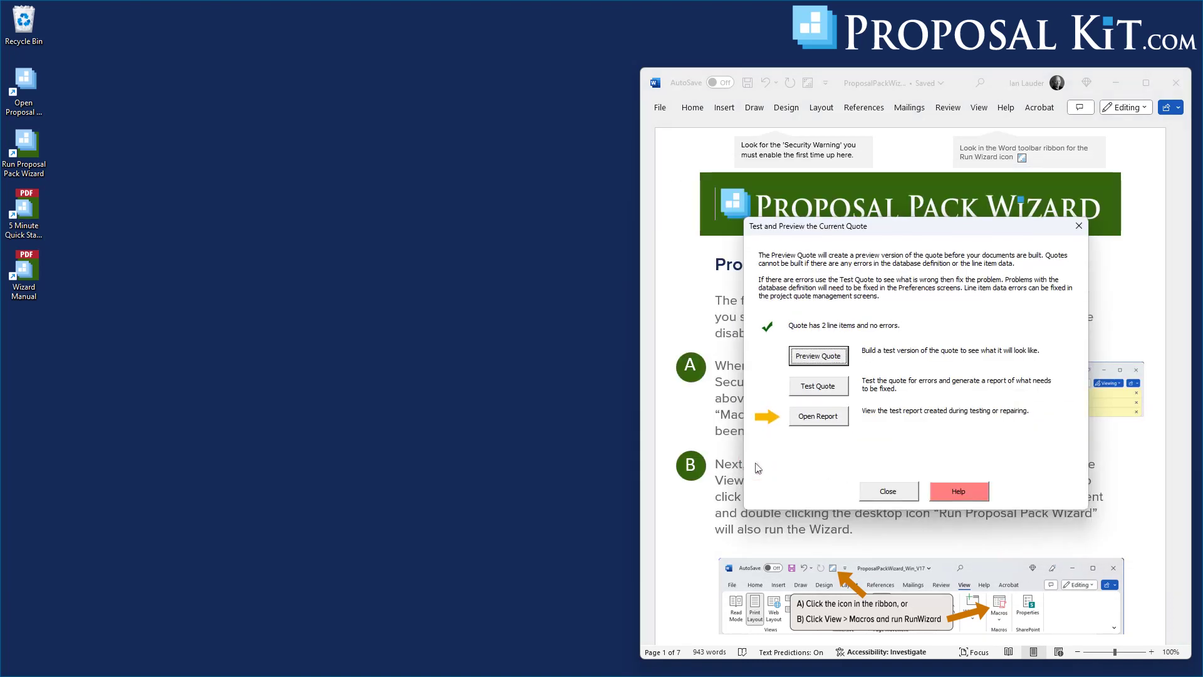
click(816, 356)
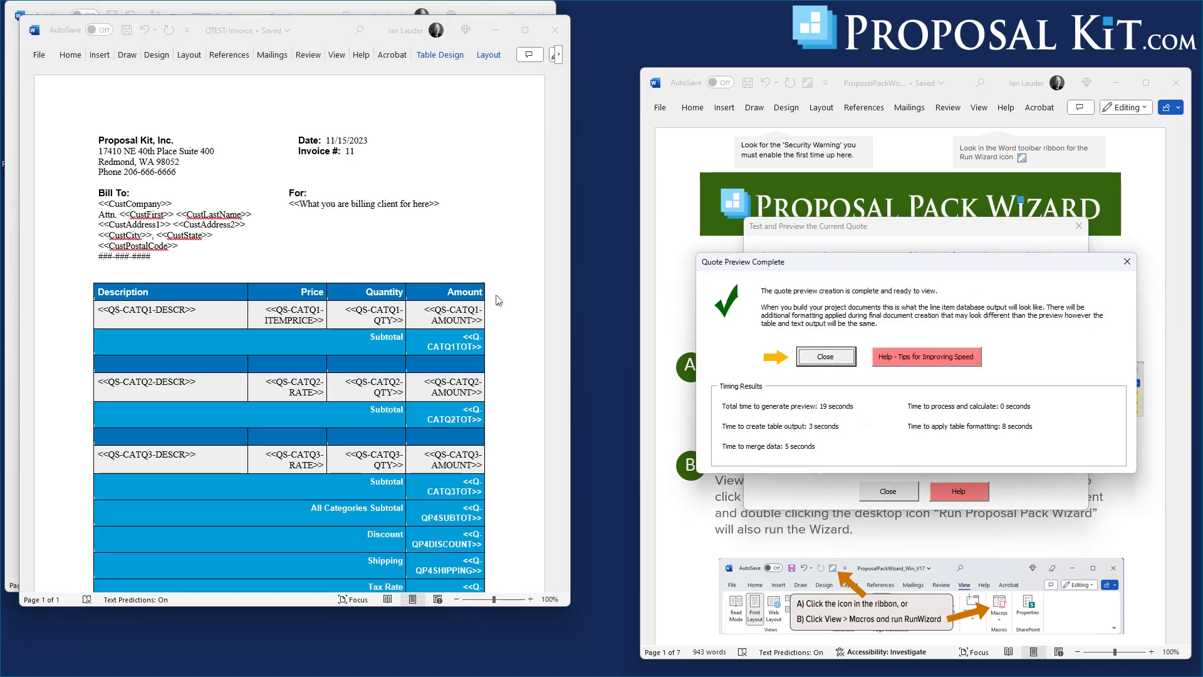
click(825, 359)
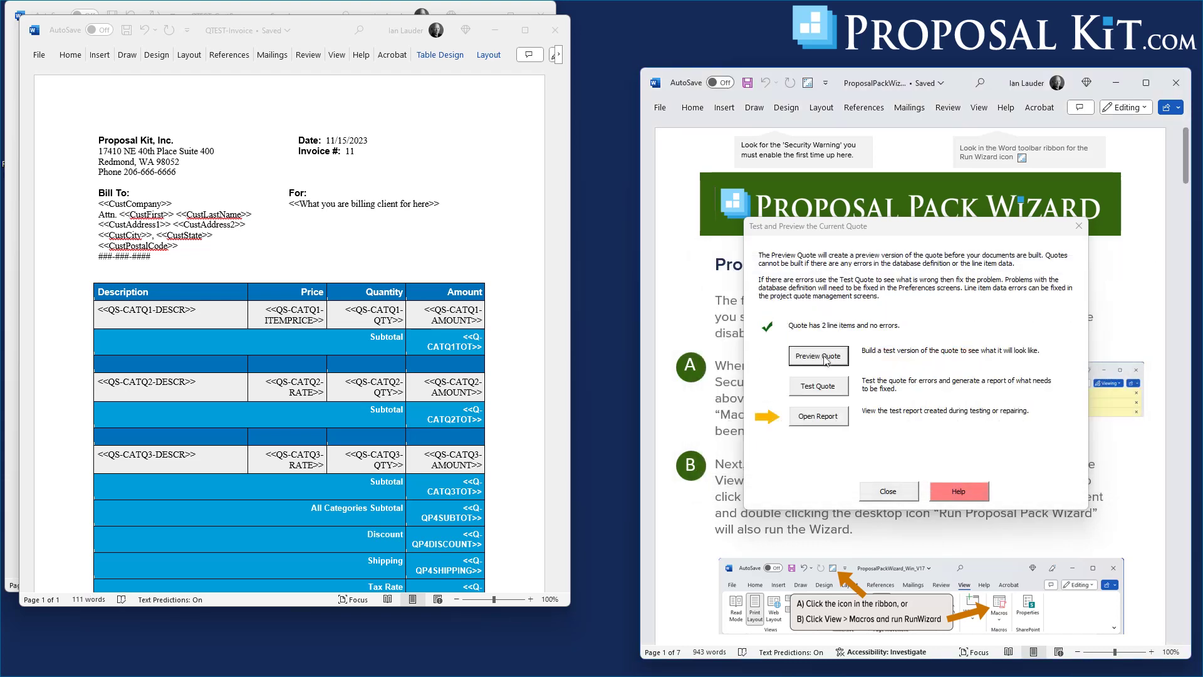
Close the invoice preview, examine the salesperson and state rows in the Cost Summary preview, and close it.
click(555, 30)
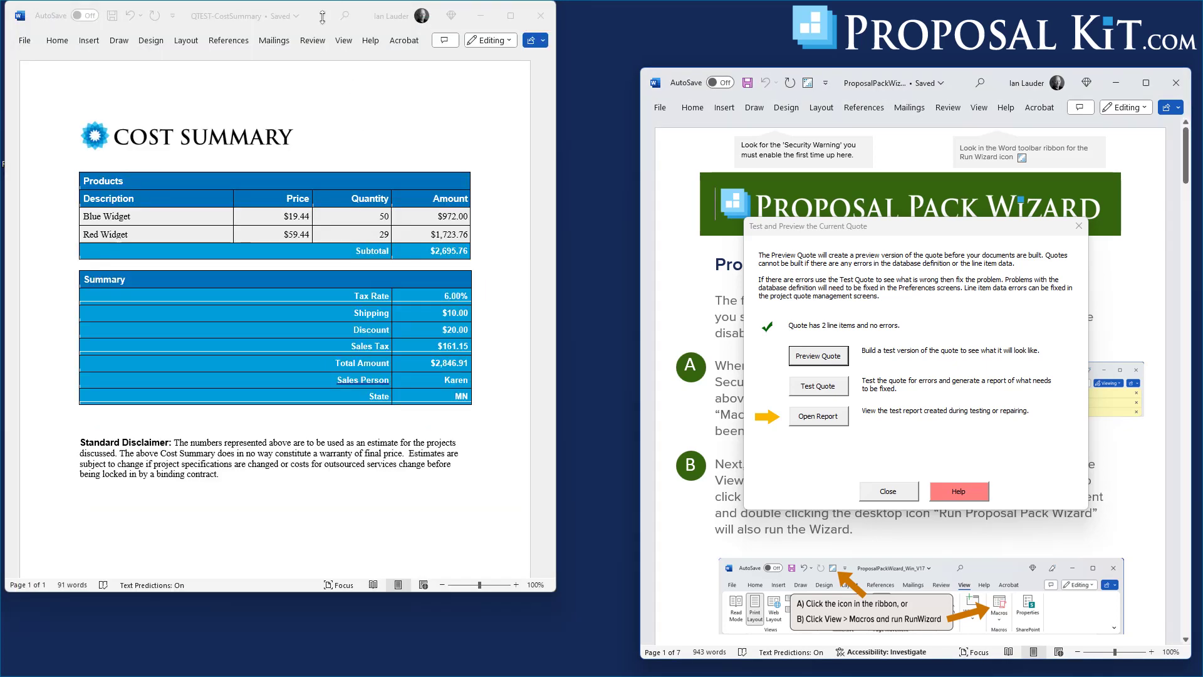
drag(318, 16, 374, 46)
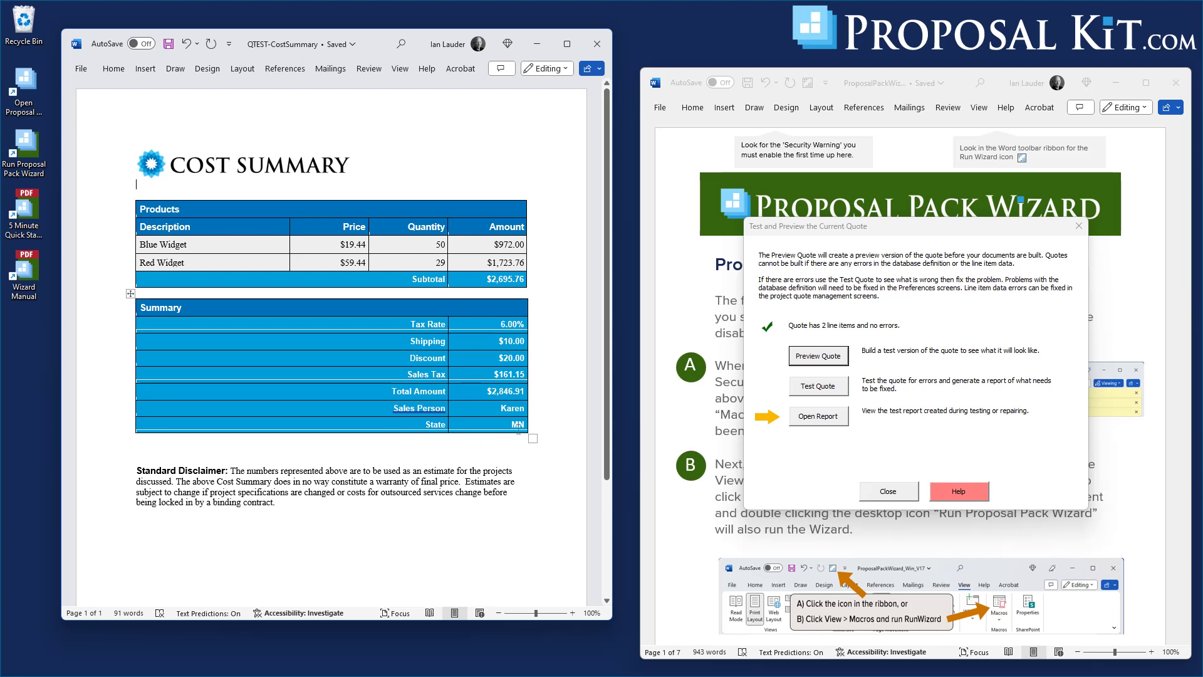
click(599, 41)
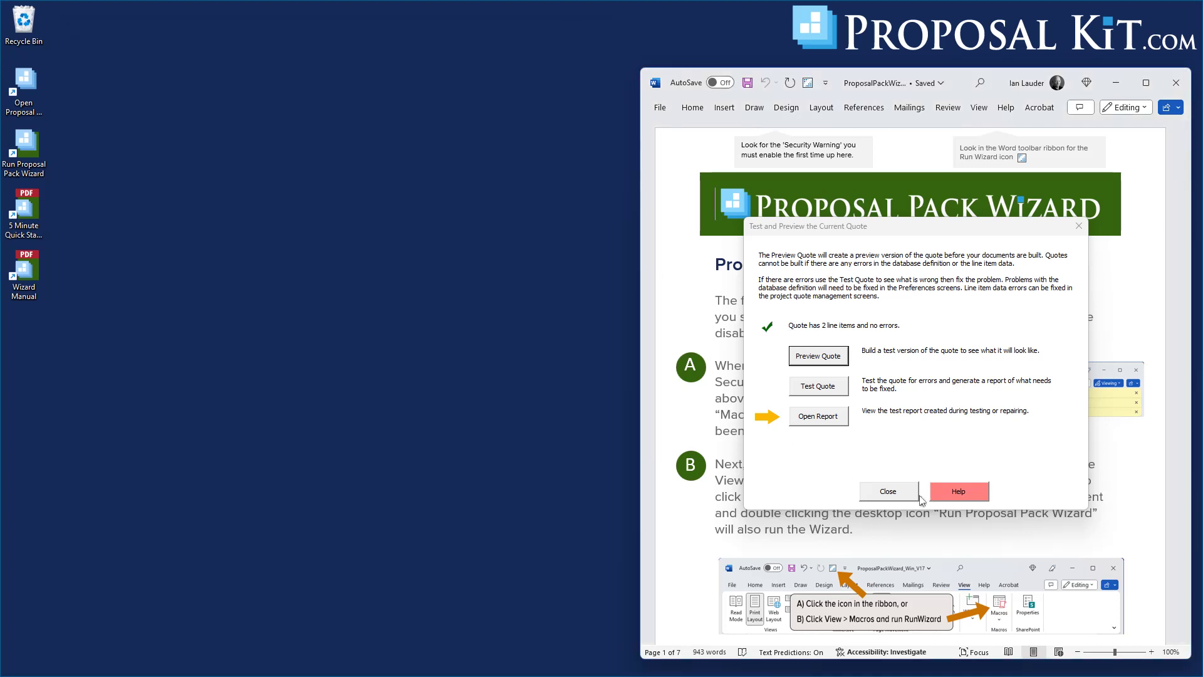
Leave the quote test and setup dialogs, and save the project without building documents.
click(904, 495)
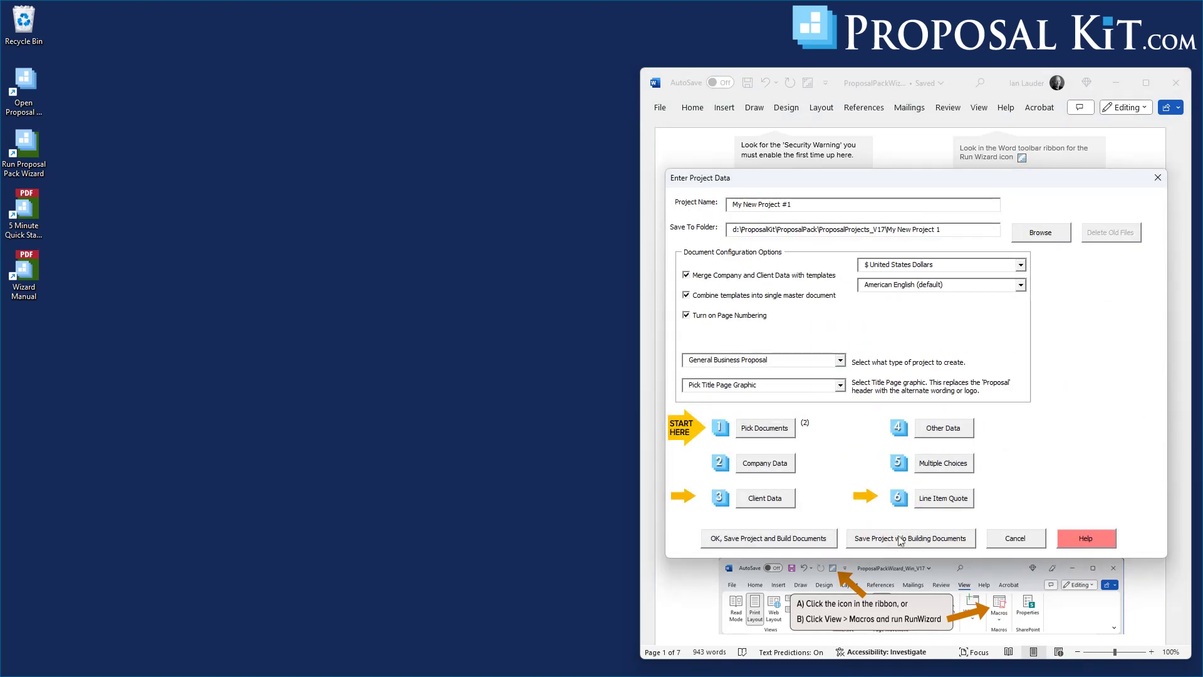
click(899, 539)
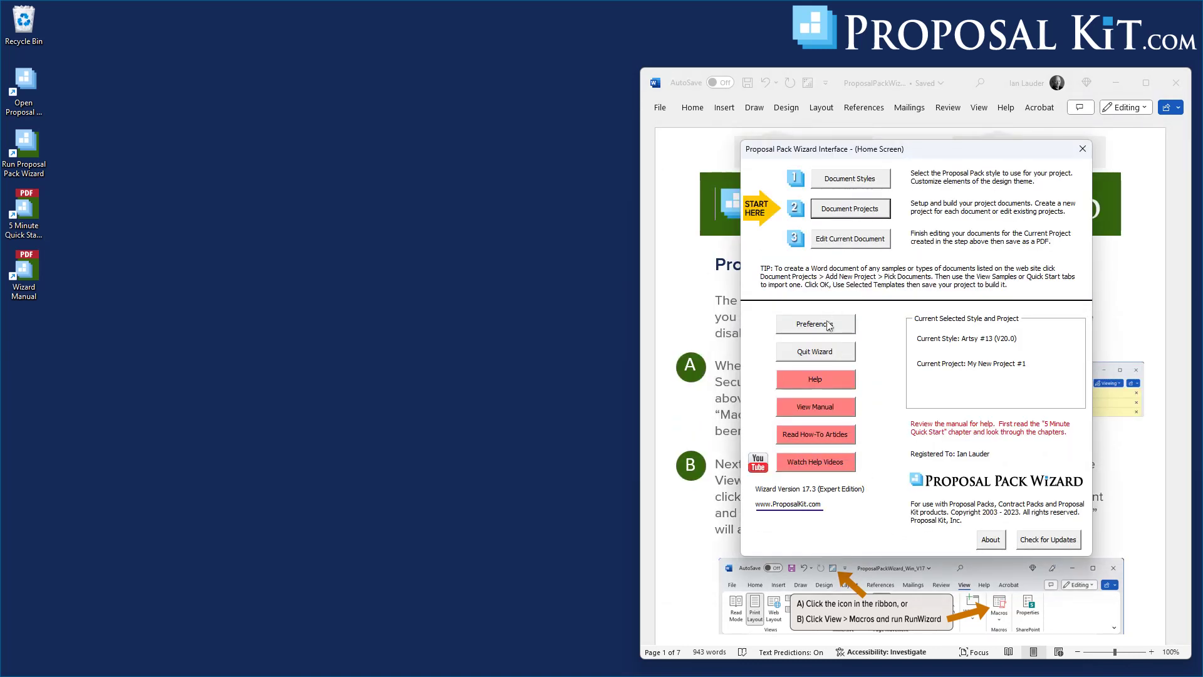
Open the configuration of quote-related chapter templates for the List Demo DB definition from the preferences.
click(833, 328)
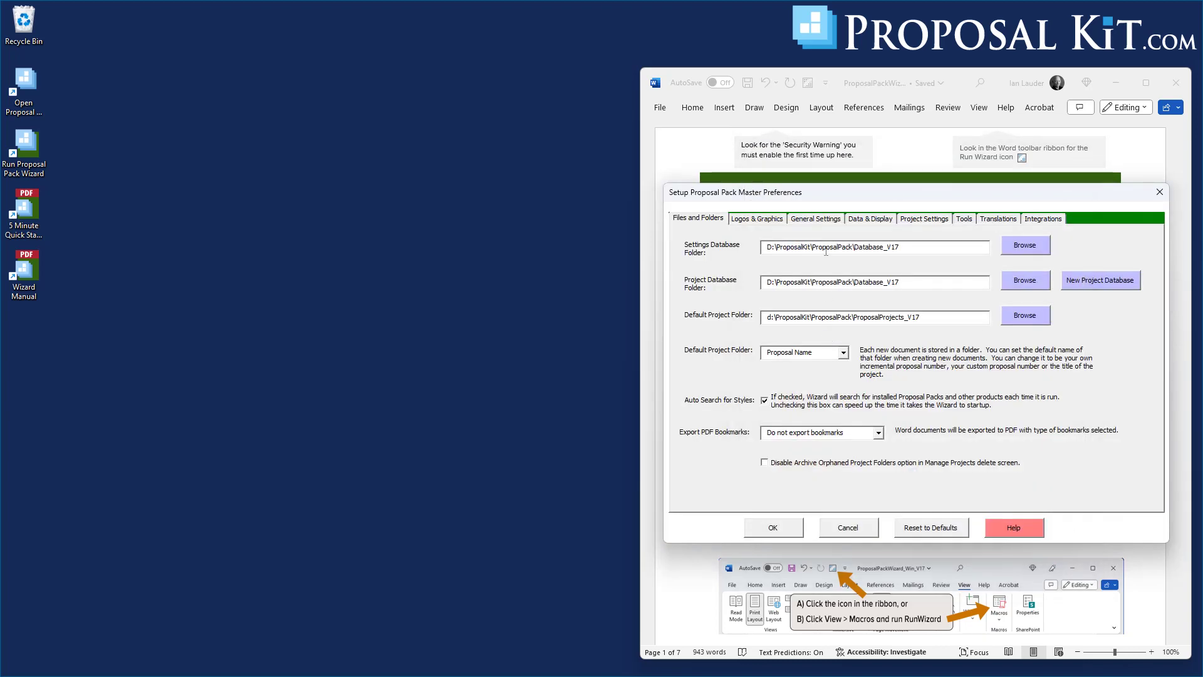
click(867, 220)
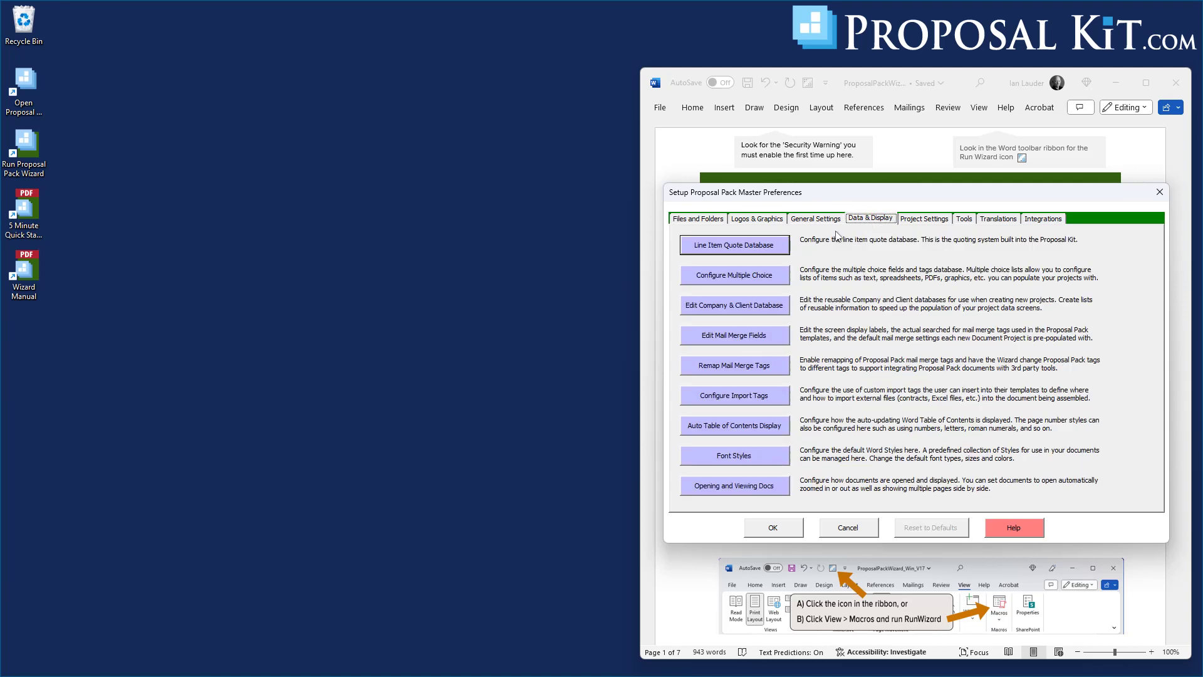
click(743, 247)
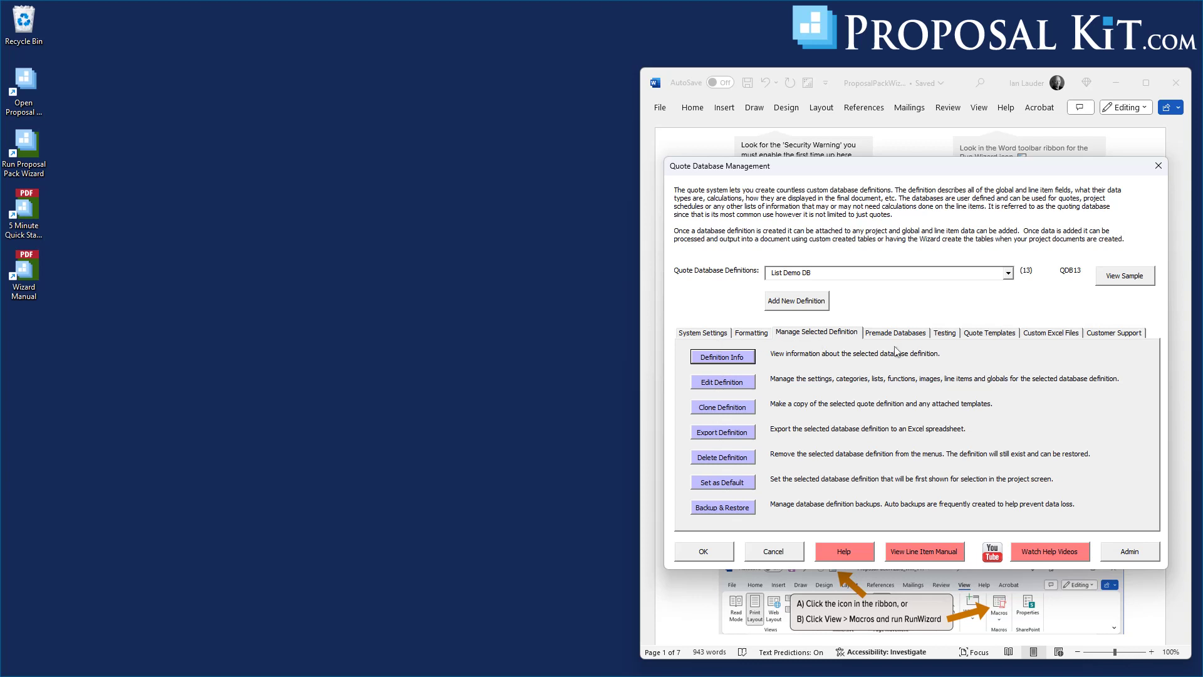
click(985, 336)
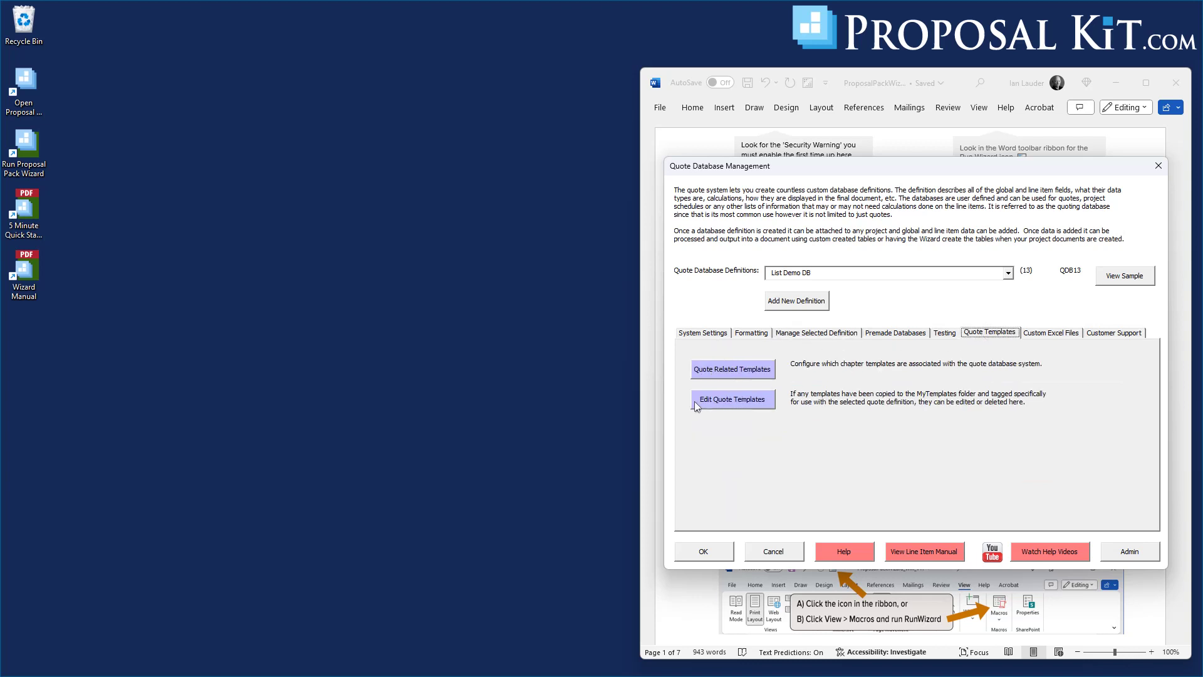
click(732, 369)
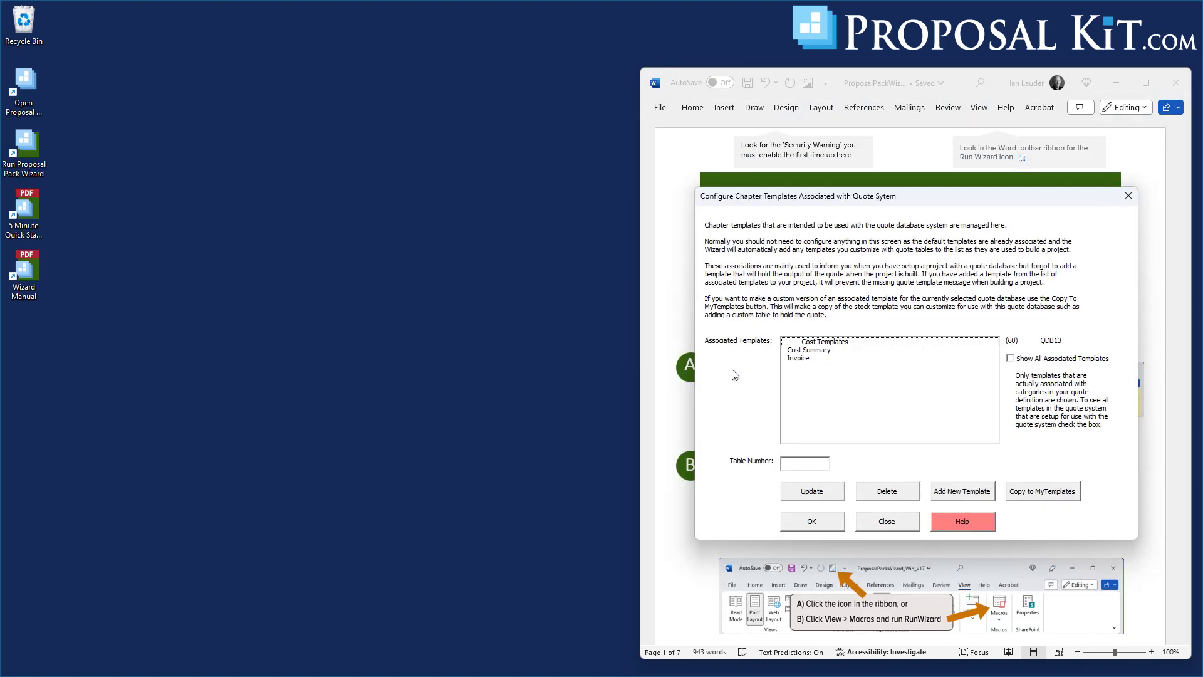
Start a MyTemplates copy of the Invoice template and enable adding tables with quote tags.
click(802, 360)
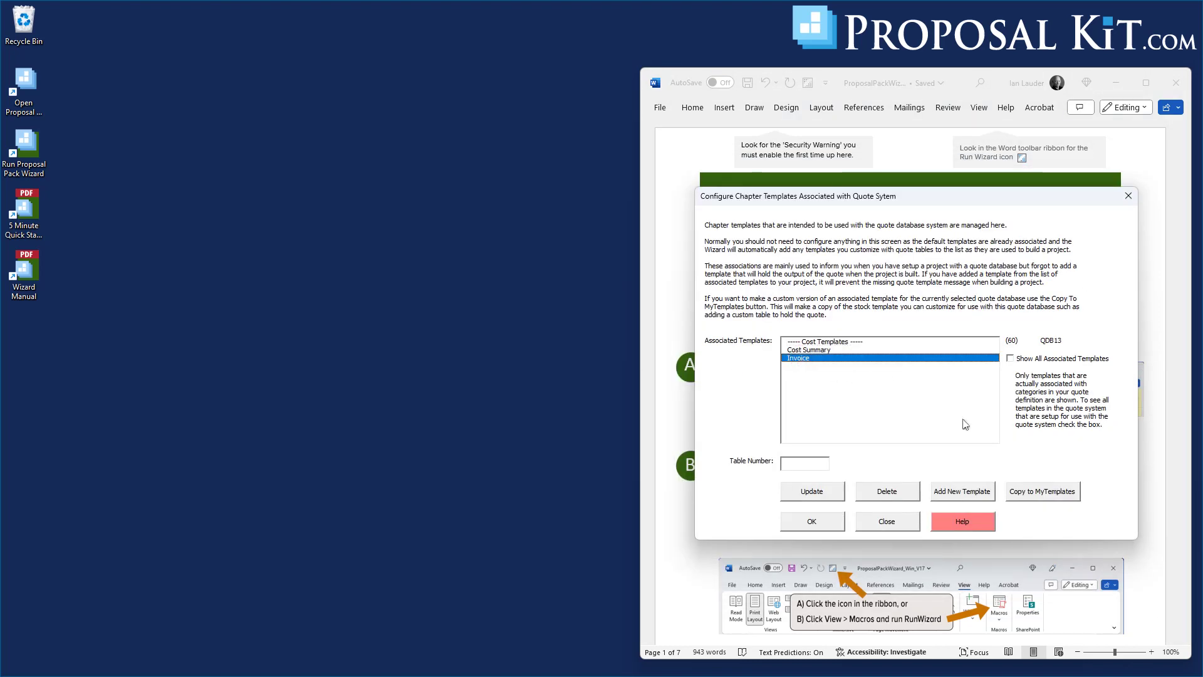
click(1035, 494)
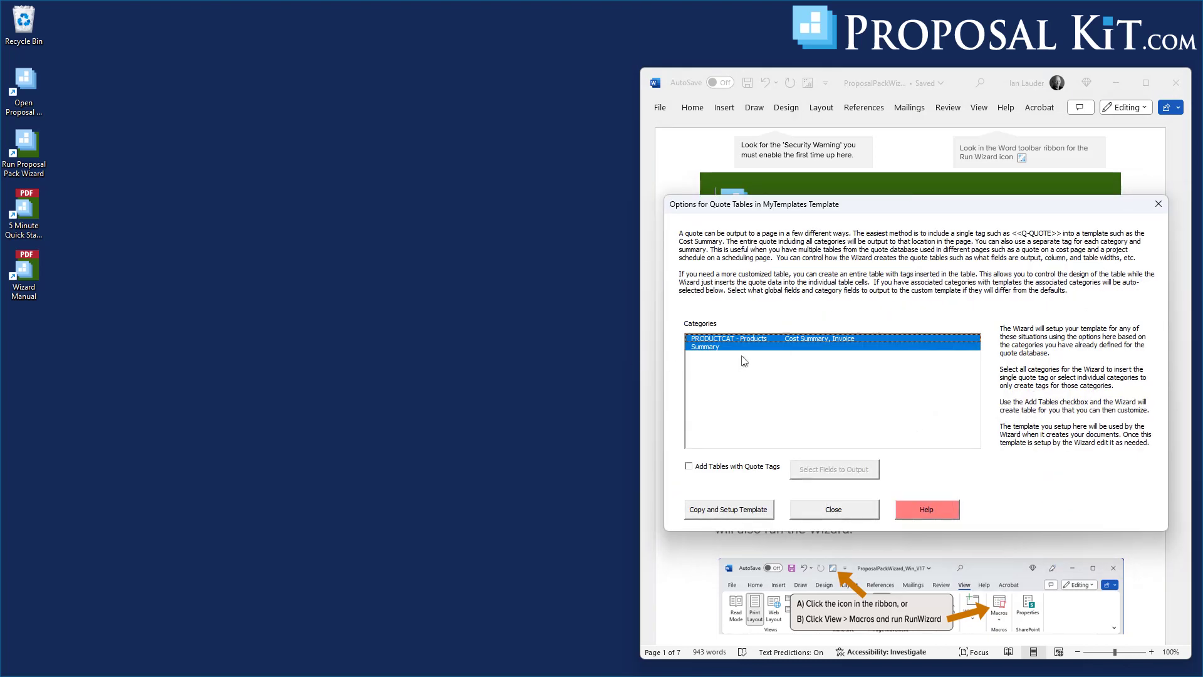
click(729, 468)
Review which Global Fields are visible and hidden in the custom template's output, and accept the selection.
click(834, 470)
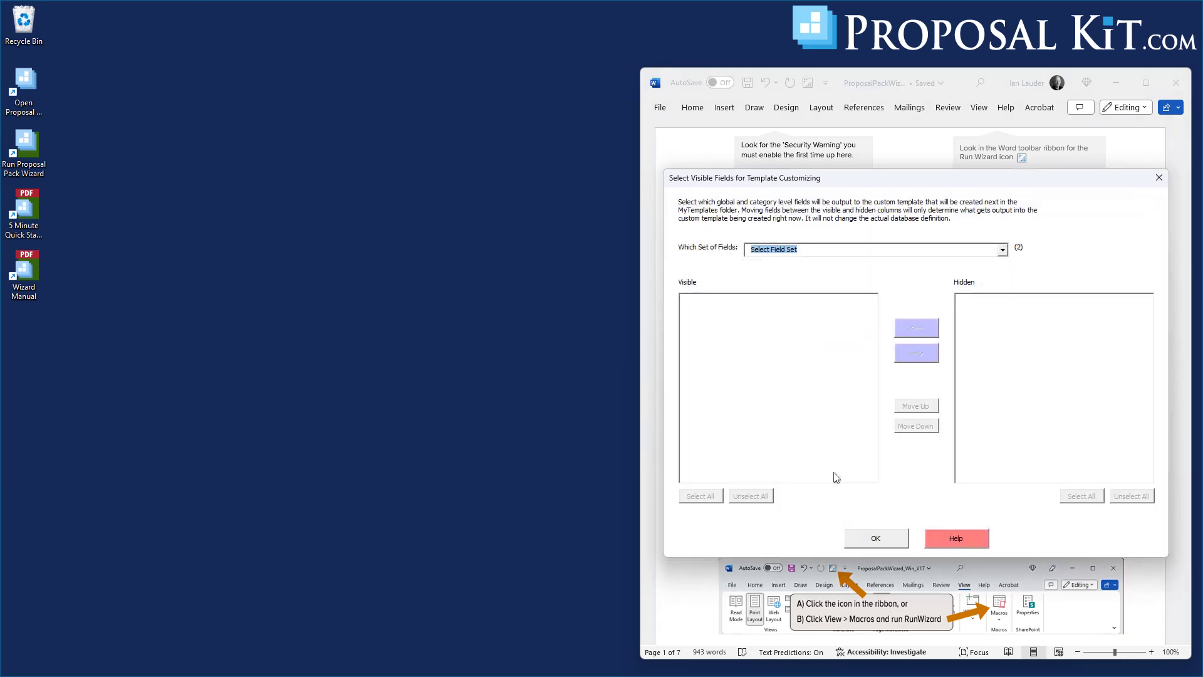
click(825, 253)
click(783, 271)
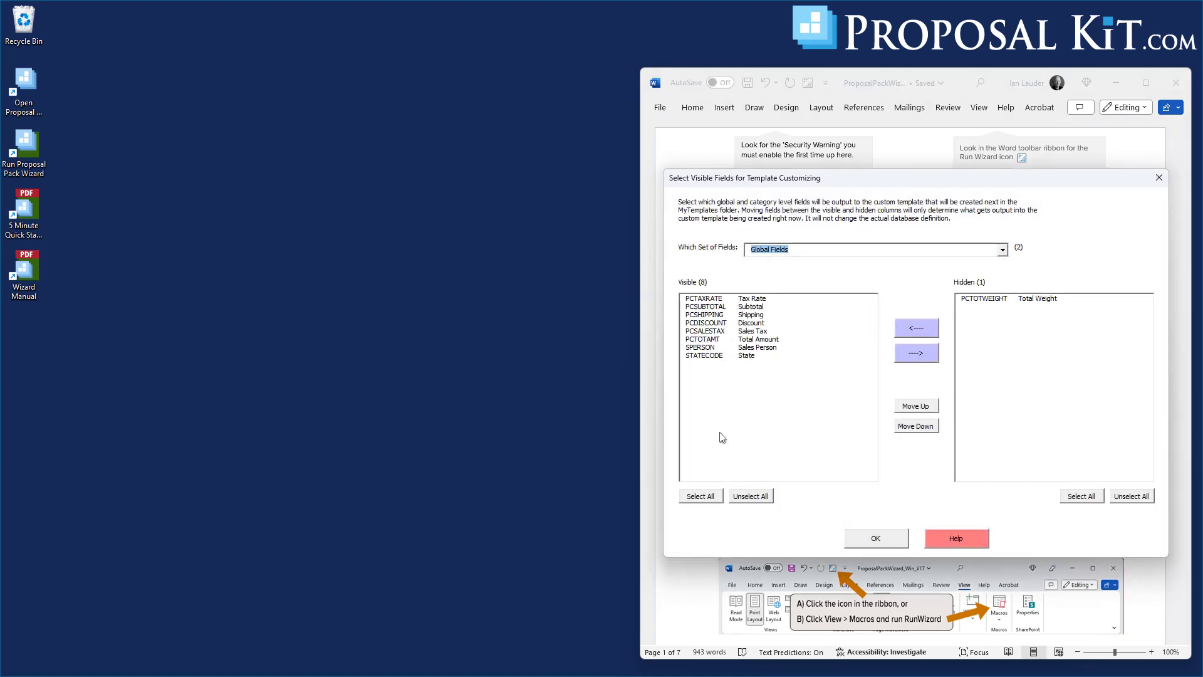
click(860, 540)
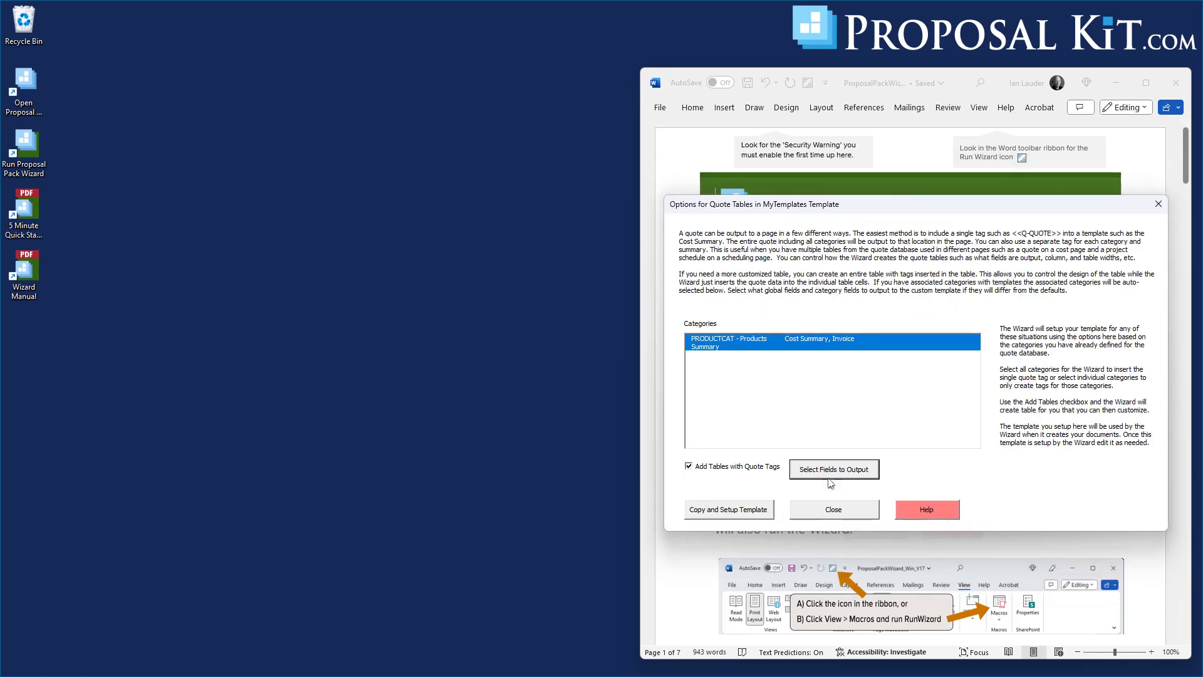
Copy and set up the Invoice template, overwriting the existing MyTemplates version, and open the copied template for editing.
click(743, 518)
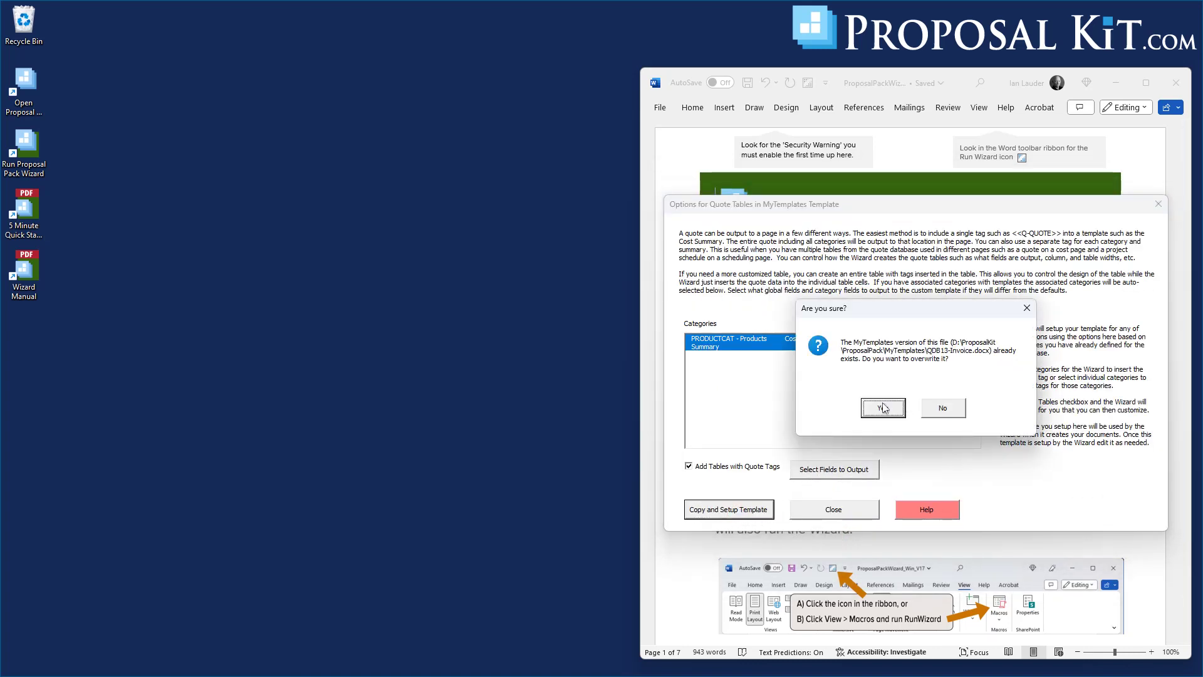
click(975, 407)
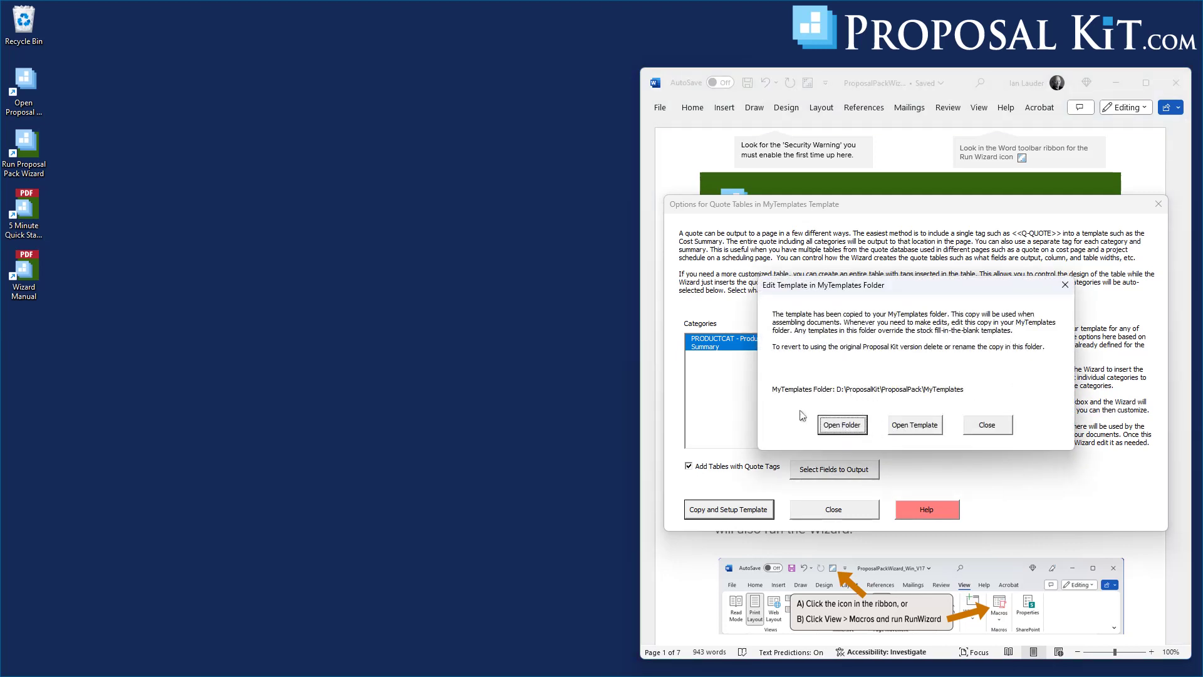
click(914, 426)
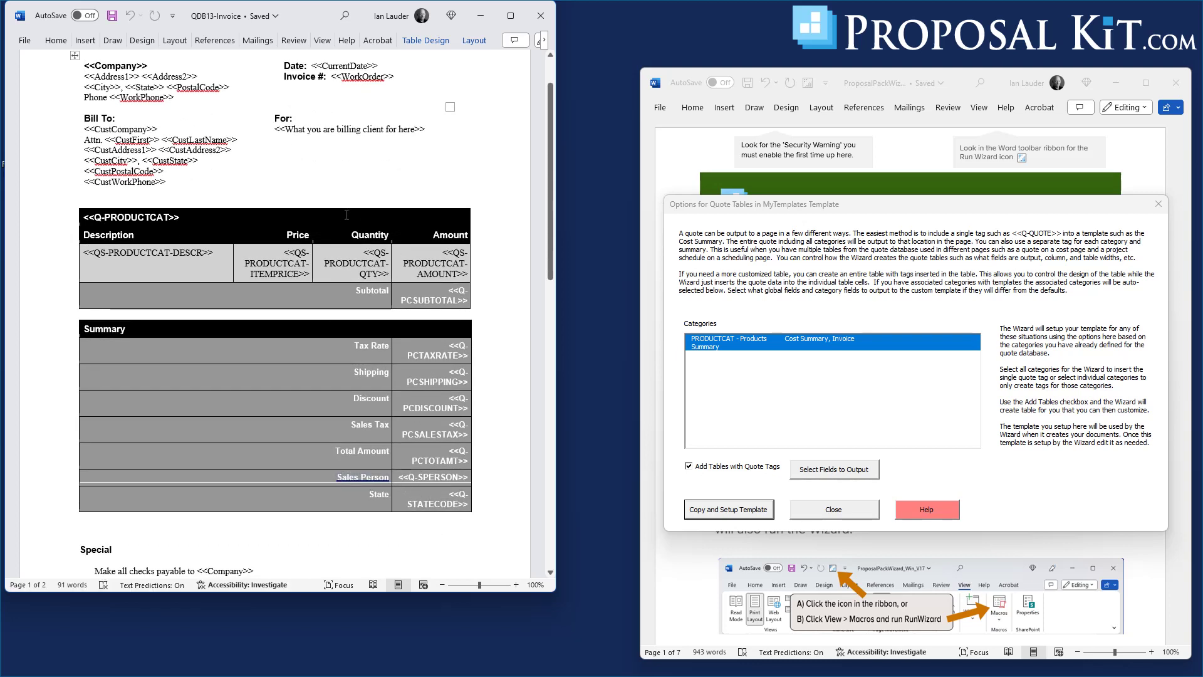
Add a line reading "Sales Person: <<Q-SPERSON>>" beneath the Invoice # line in the template's header area.
scroll(344, 138, up, 1)
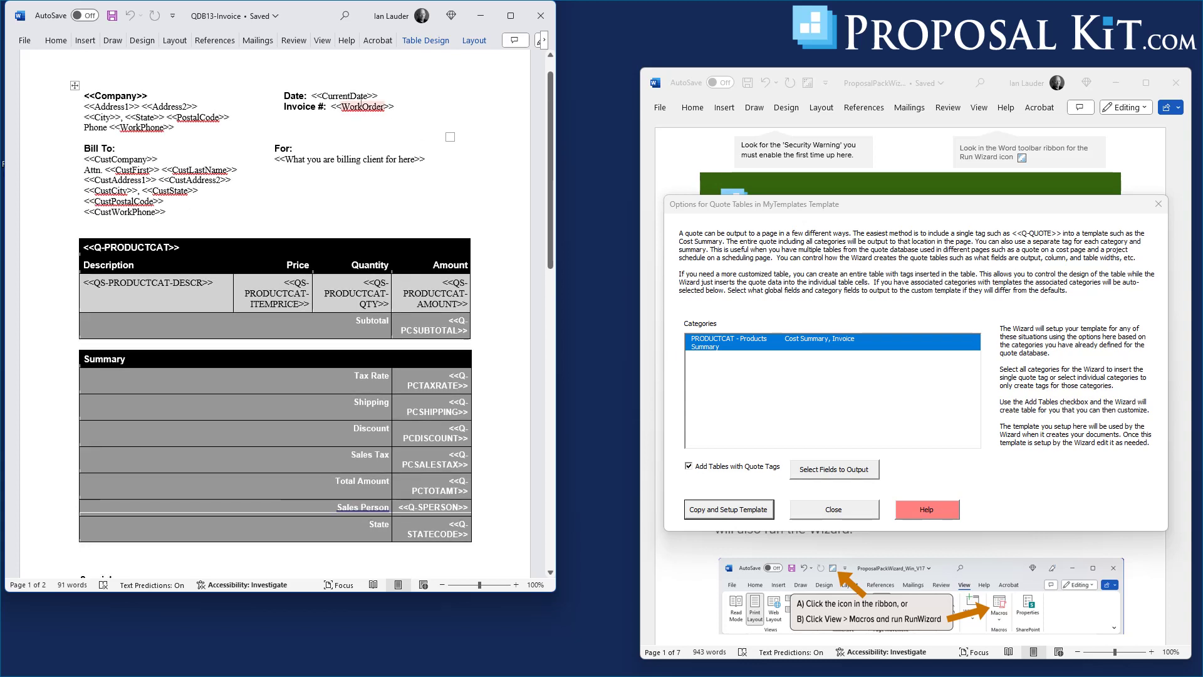
click(402, 104)
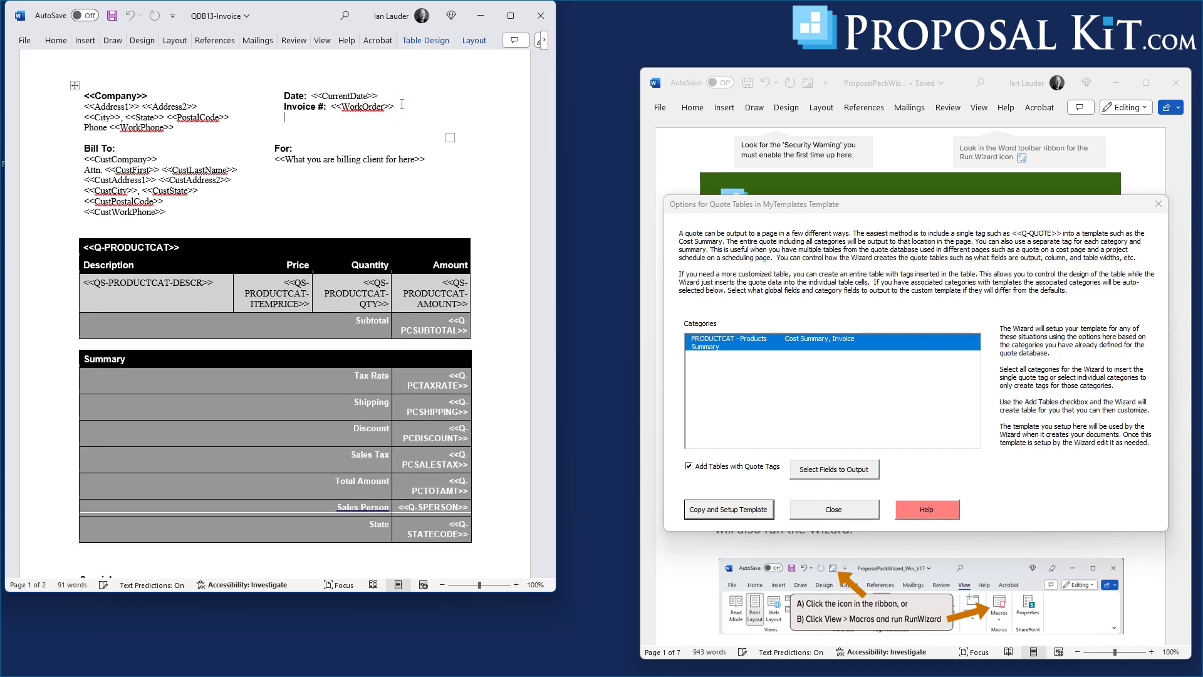
key(Return)
text(Sales Person: <<Q-SPER)
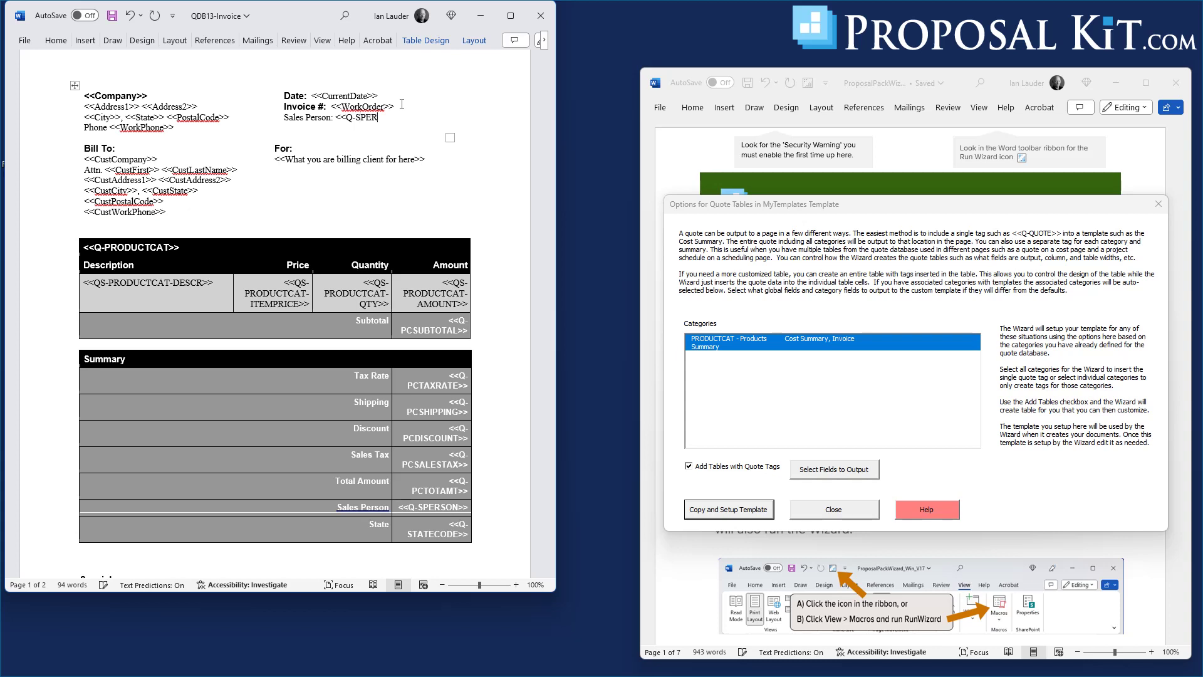
text(SON>>)
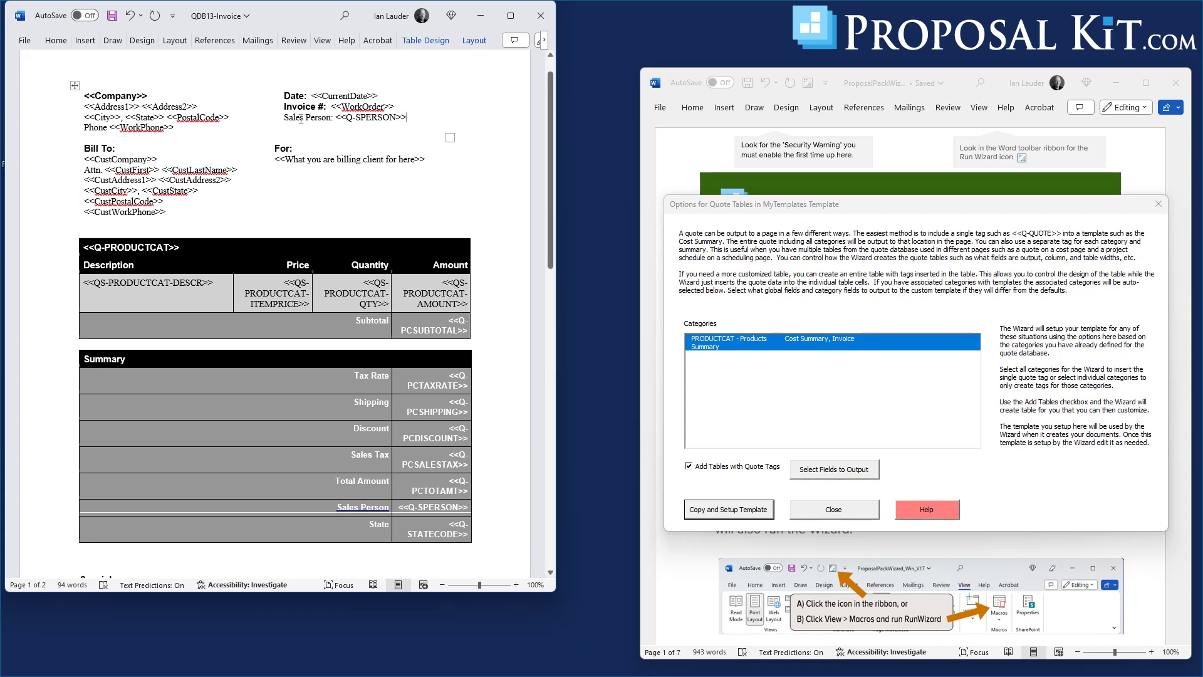
Apply a bold Proposal Kit text style to the "Sales Person:" label to match the Date and Invoice # labels.
click(284, 117)
click(303, 109)
drag(334, 118, 284, 118)
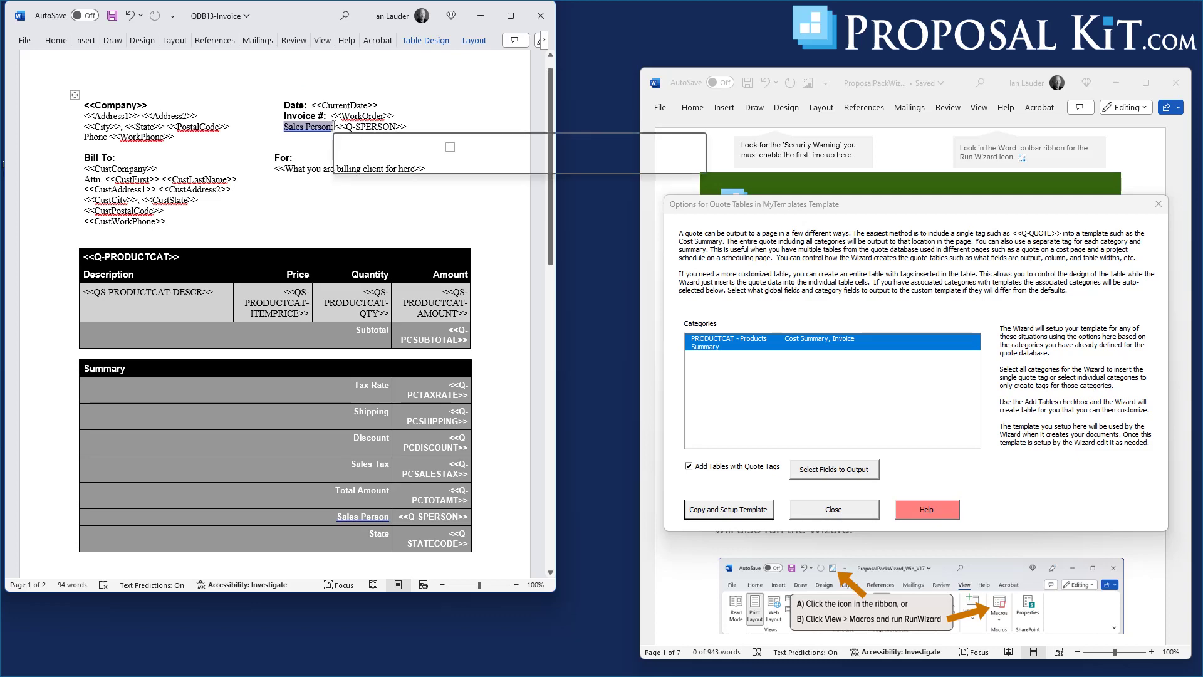
click(56, 42)
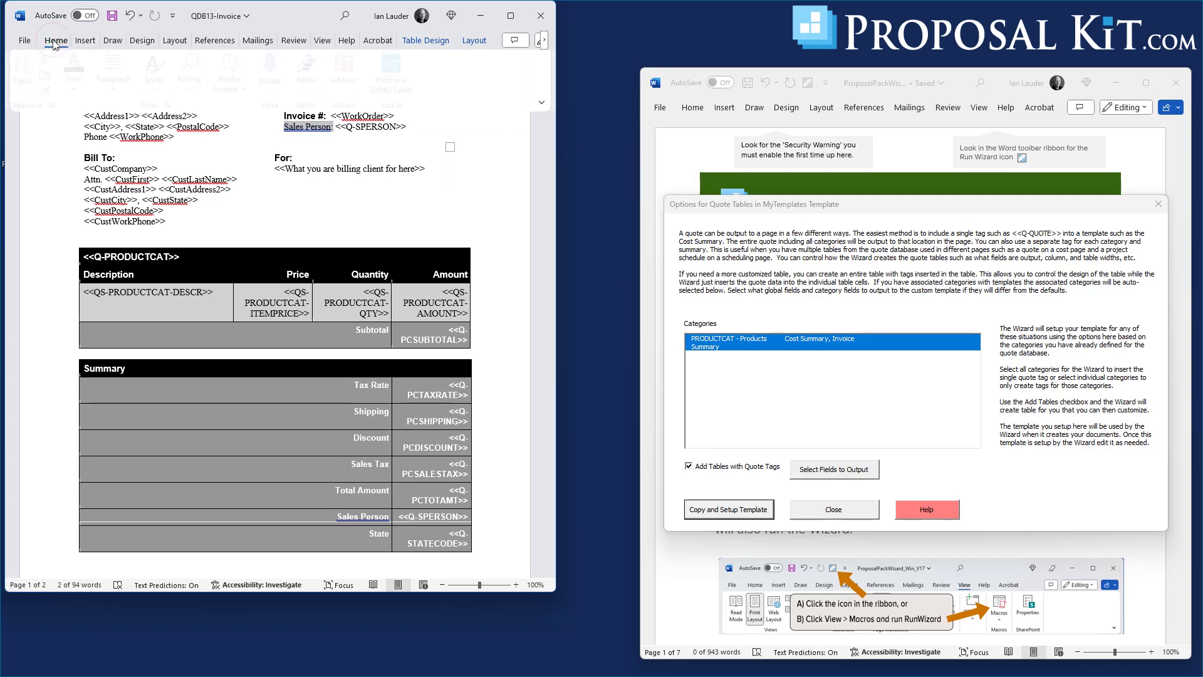
click(162, 86)
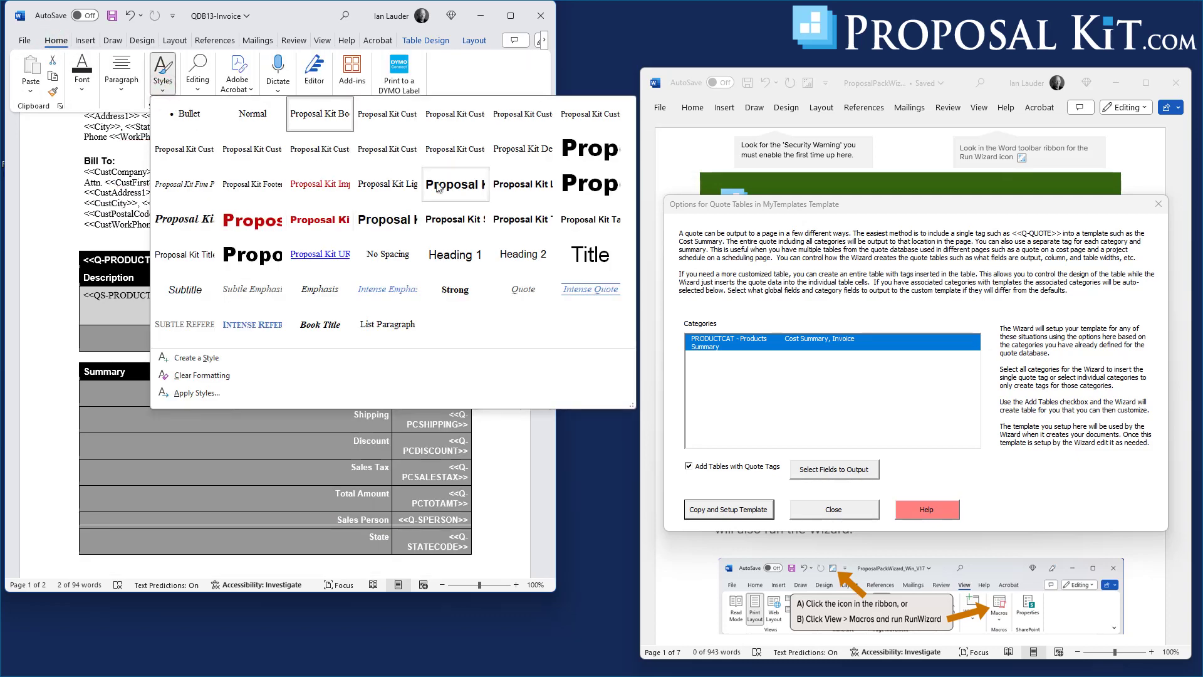
click(461, 222)
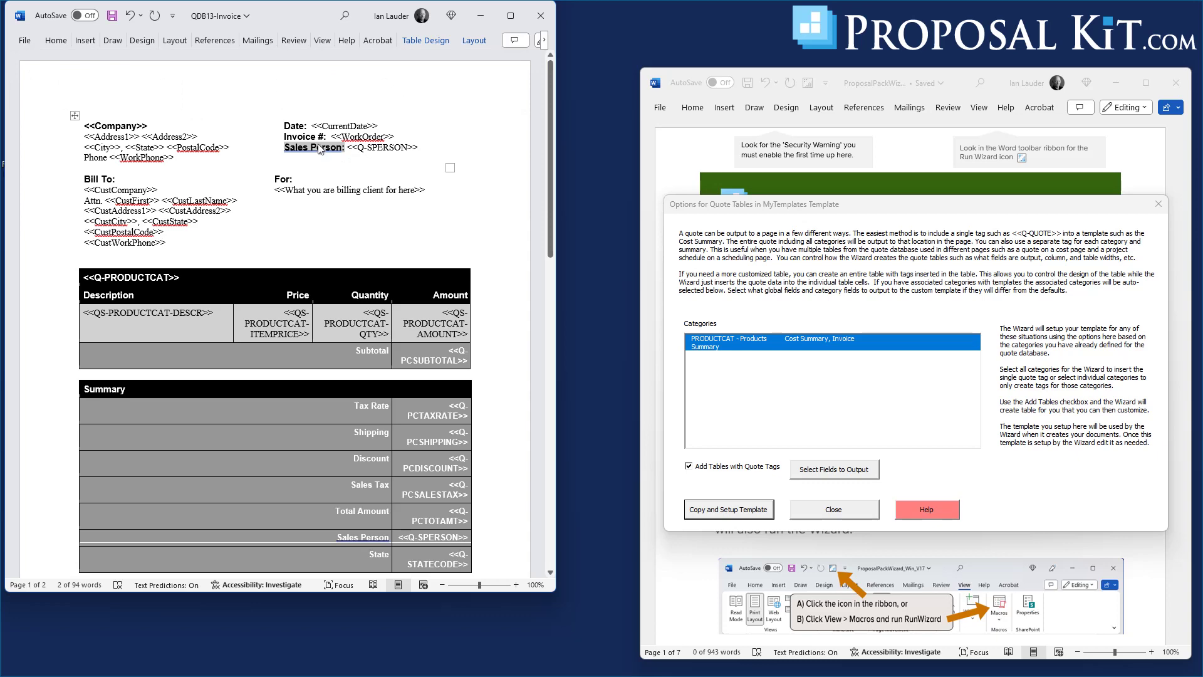
Delete the entire Sales Person row from the Summary table.
scroll(336, 214, down, 4)
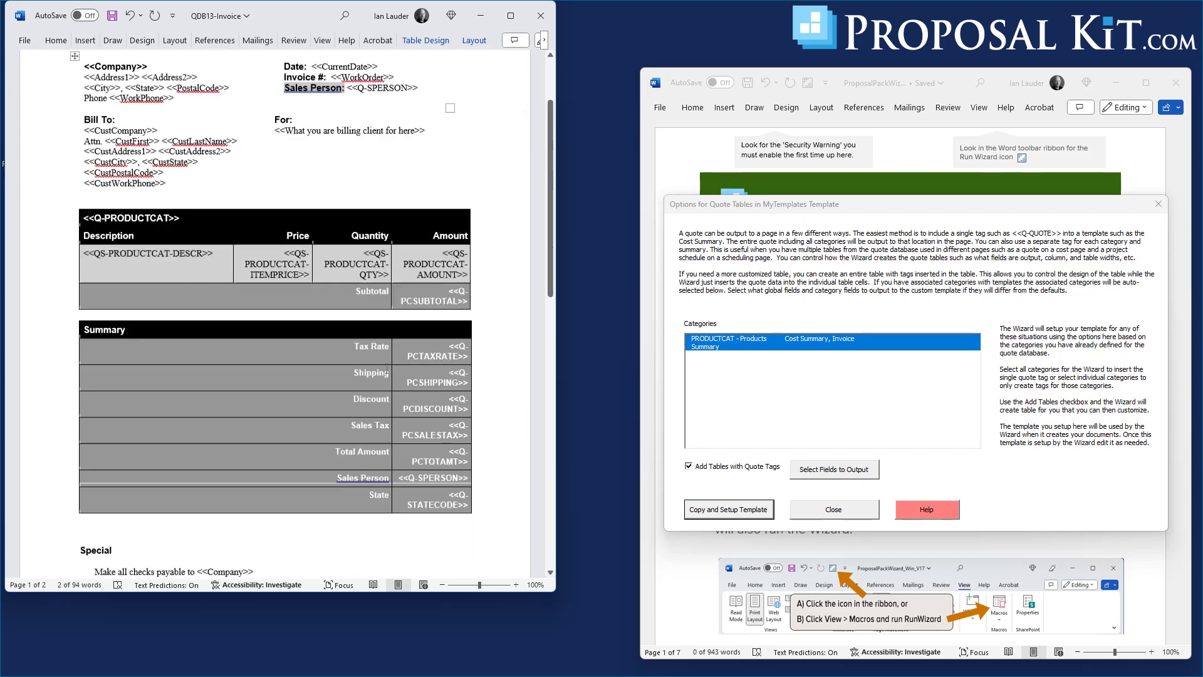
right_click(326, 417)
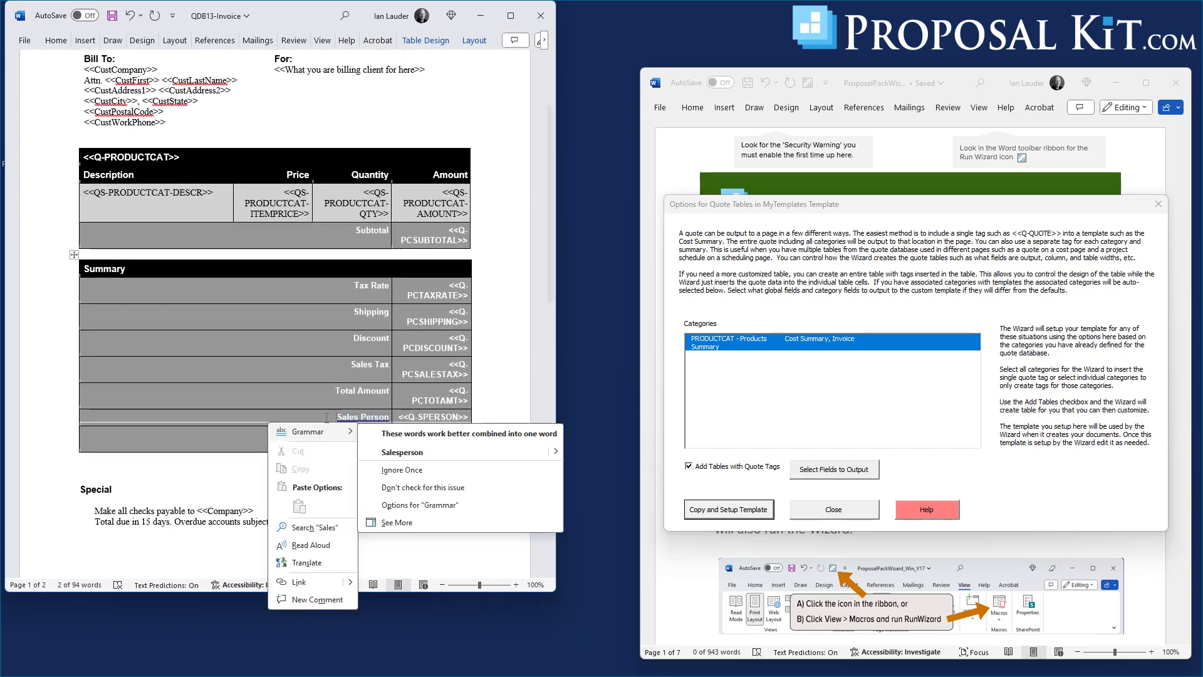
click(400, 417)
right_click(400, 417)
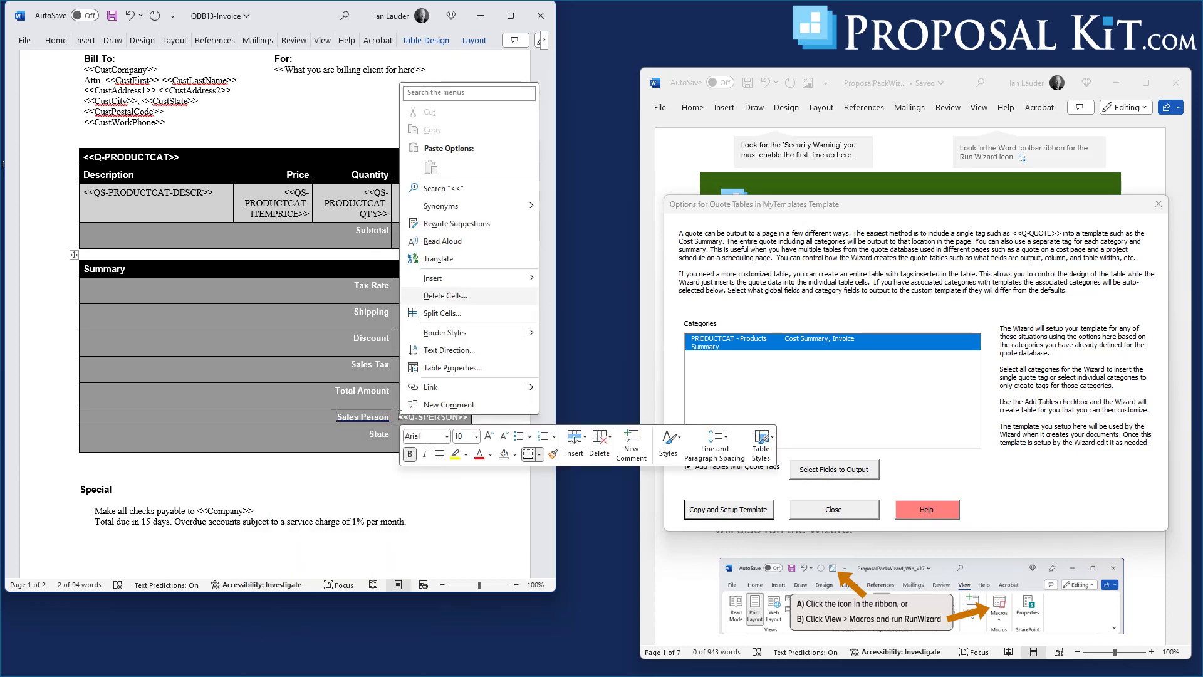
click(443, 296)
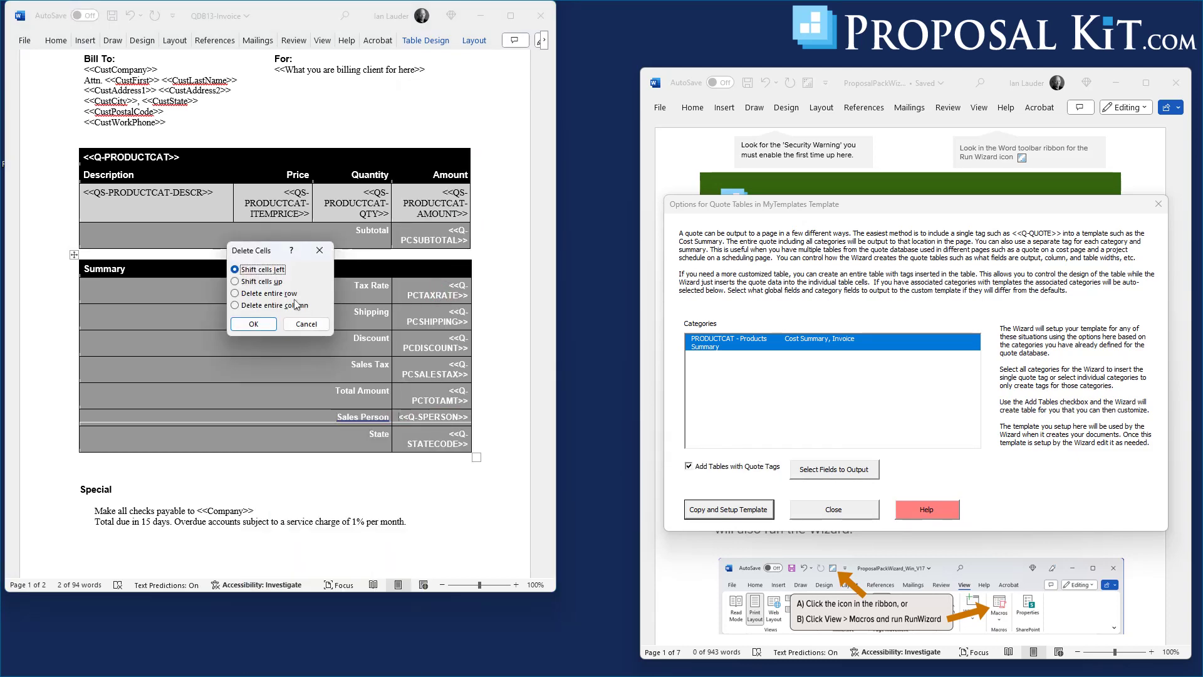
click(263, 293)
click(266, 323)
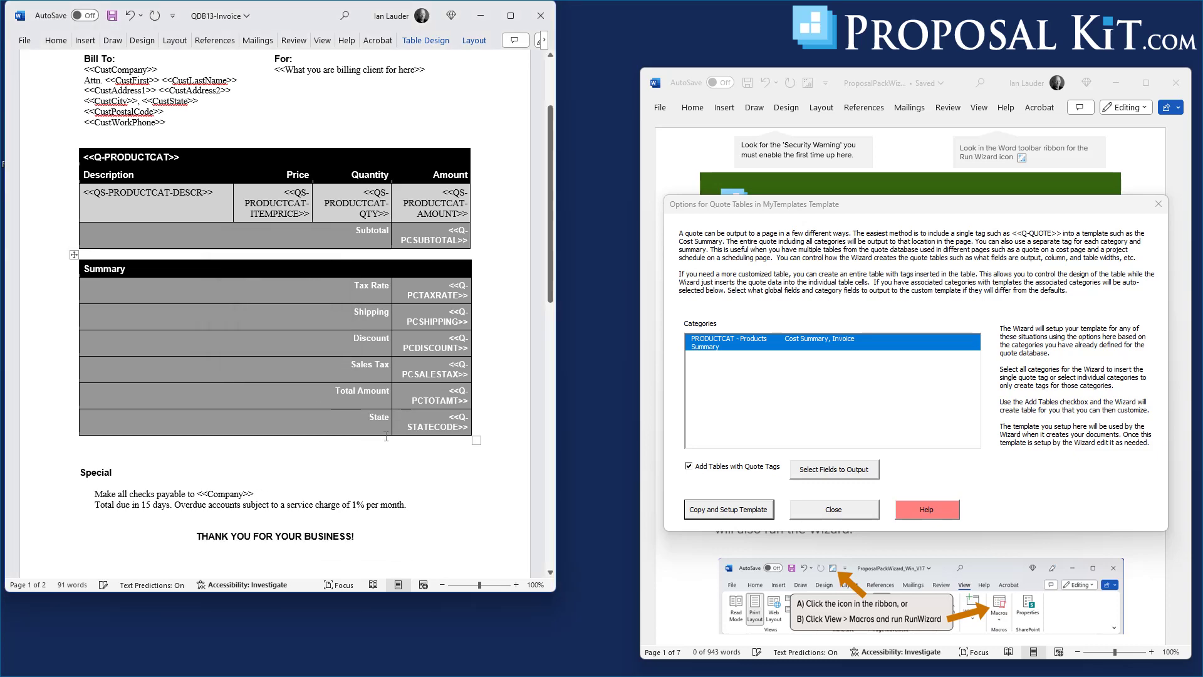
Replace the <<CustState>> tag in the Bill To address with <<Q-STATECODE>>.
scroll(403, 355, up, 3)
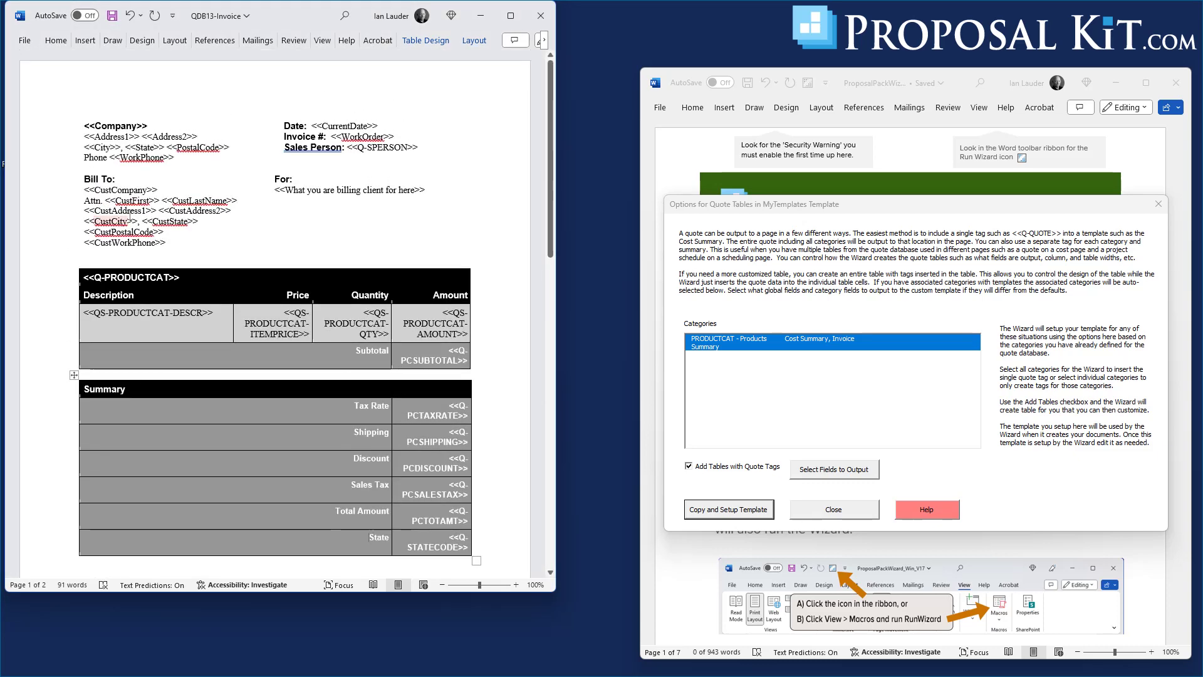
right_click(169, 221)
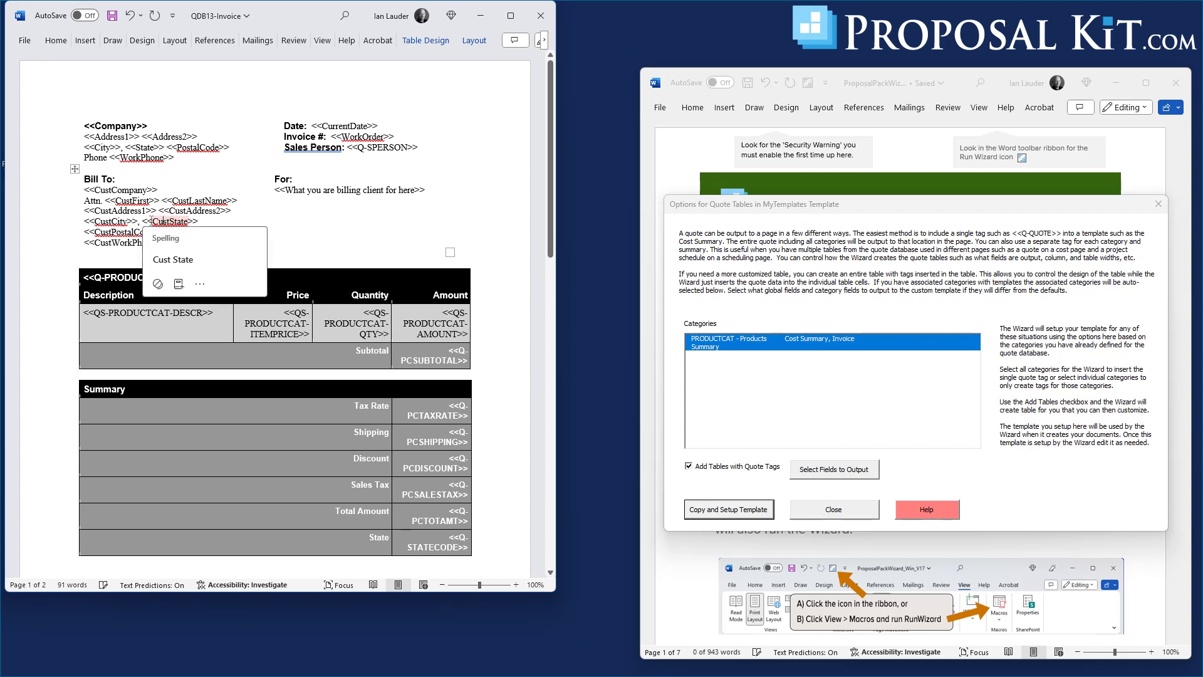
click(207, 221)
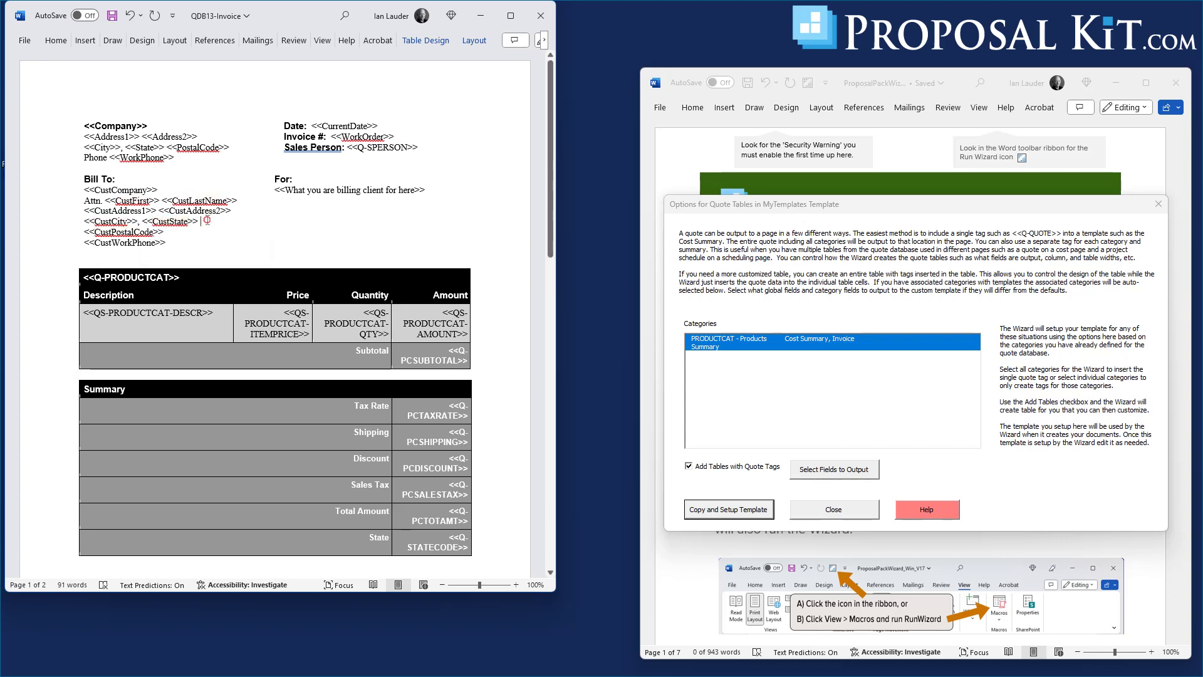
drag(143, 221, 199, 222)
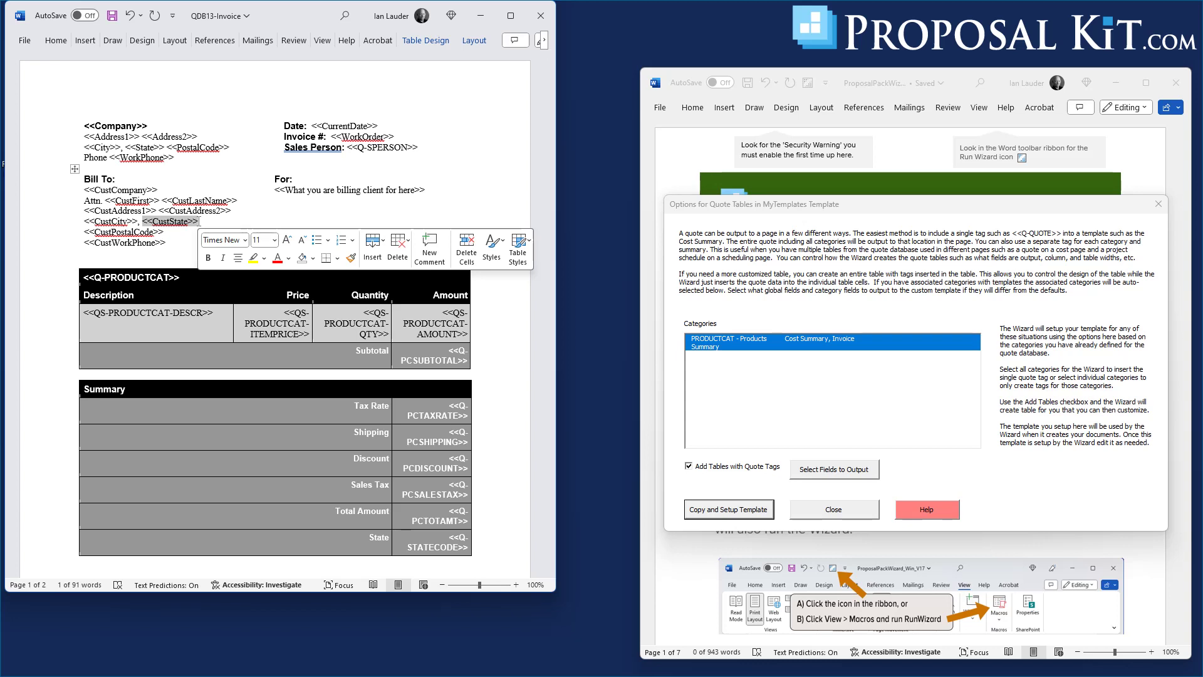
key(Delete)
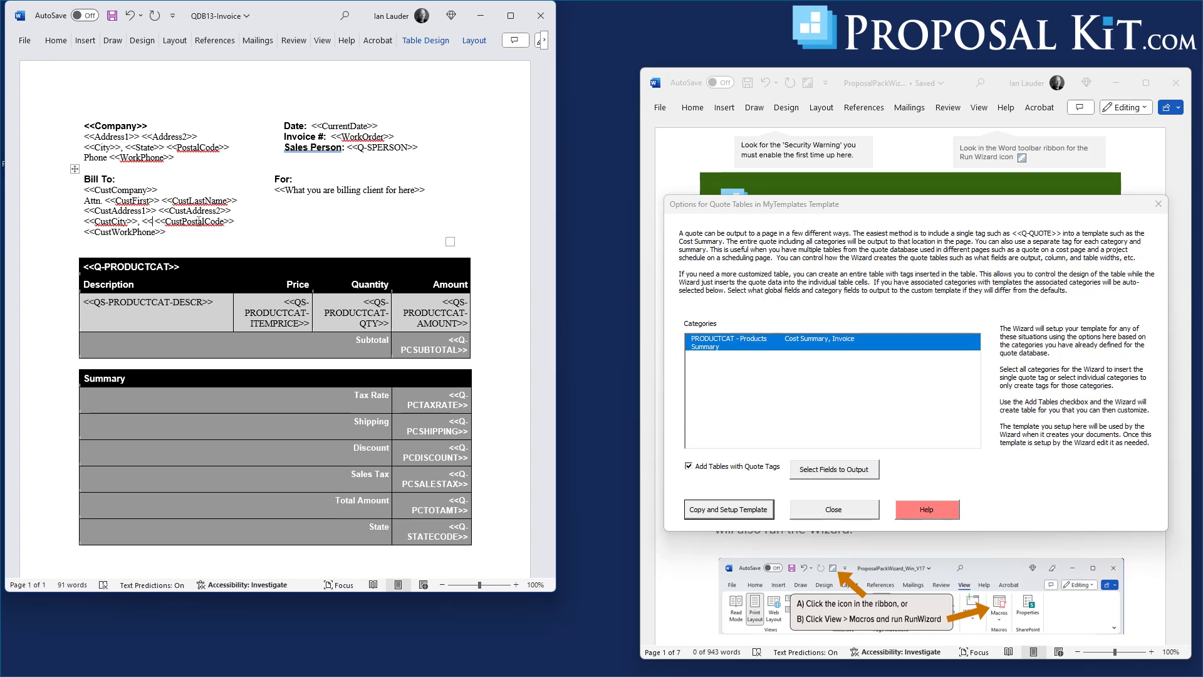
text(Q-STATE)
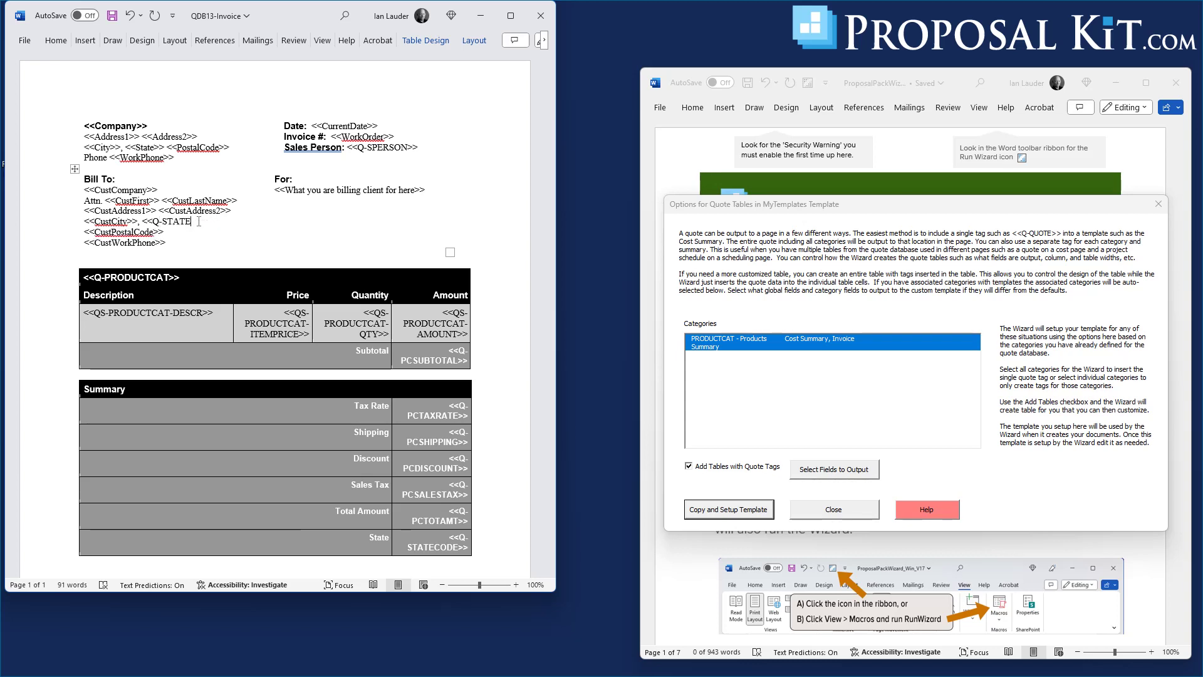
text(CODE>>)
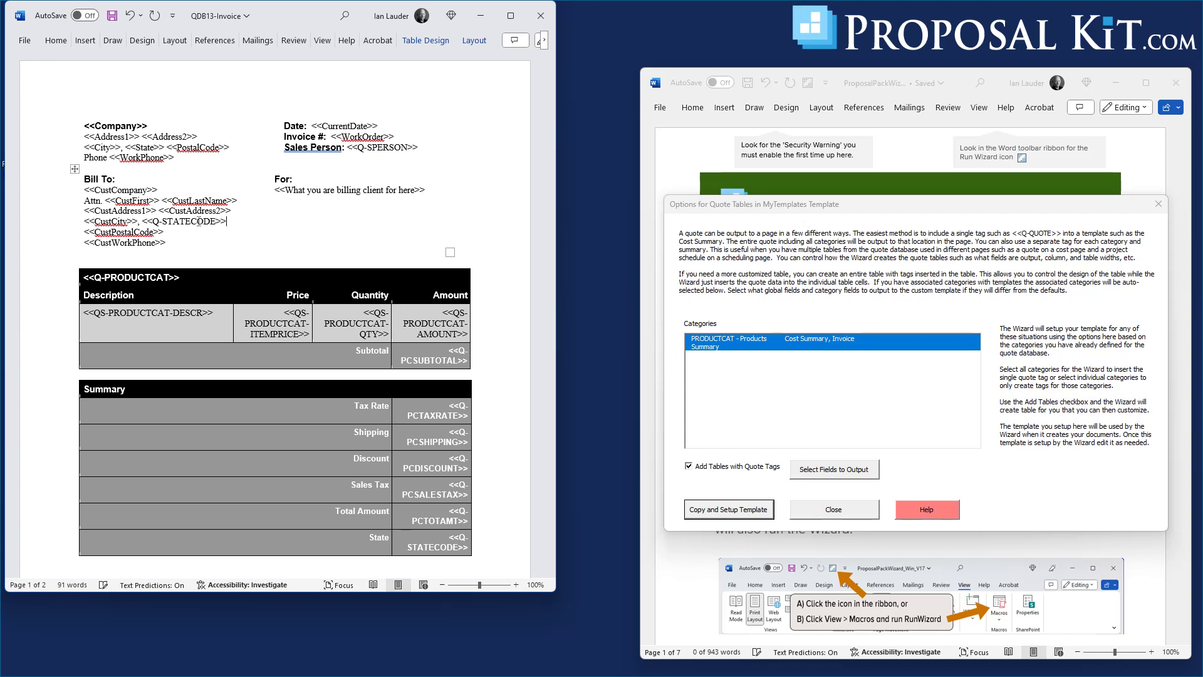
Delete the <<CustPostalCode>> tag that follows the state tag in the Bill To address.
key(Delete)
key(Delete)
key(Delete)
key(Delete)
key(Delete)
key(Delete)
key(Delete)
key(Delete)
key(Delete)
key(Delete)
key(Delete)
key(Delete)
key(Delete)
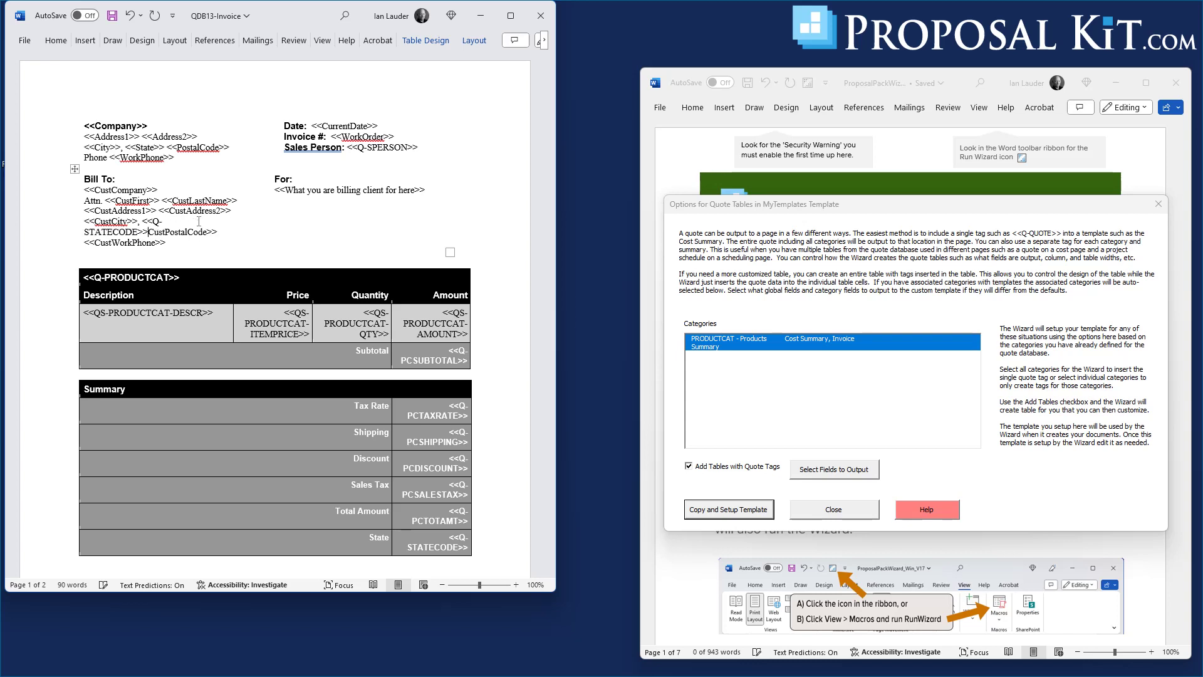
key(Delete)
key(Delete)
key(Delete)
key(Delete)
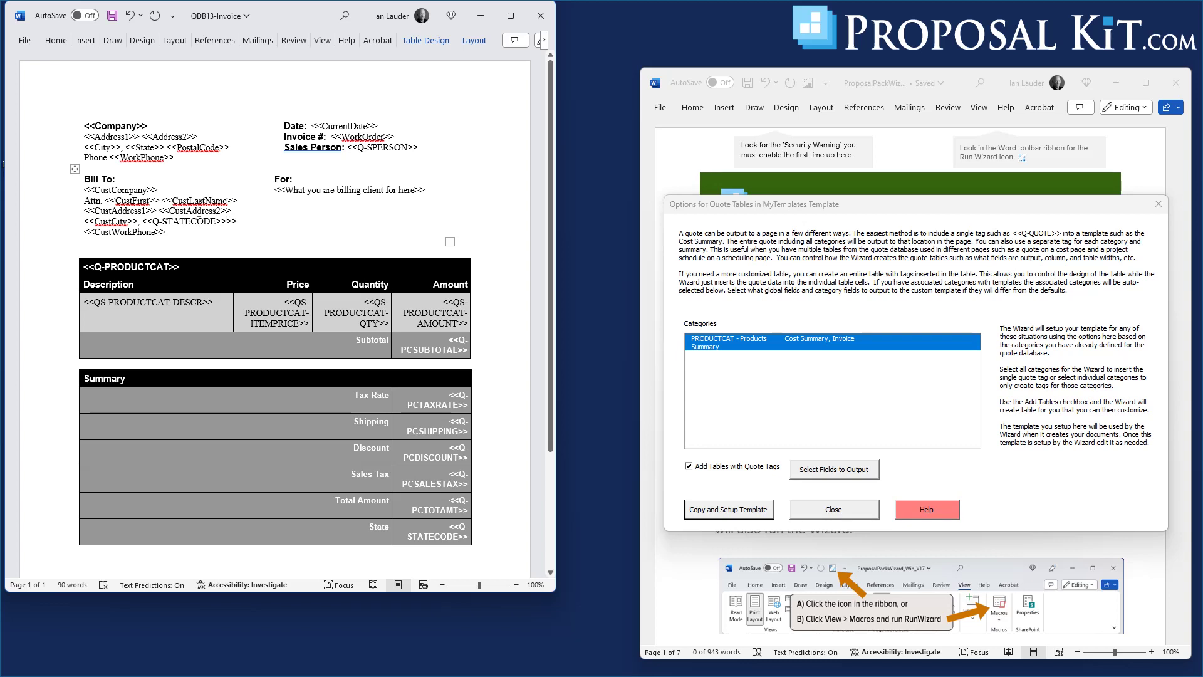
key(Delete)
key(Delete)
key(Delete)
Delete the entire State row from the Summary table.
right_click(356, 533)
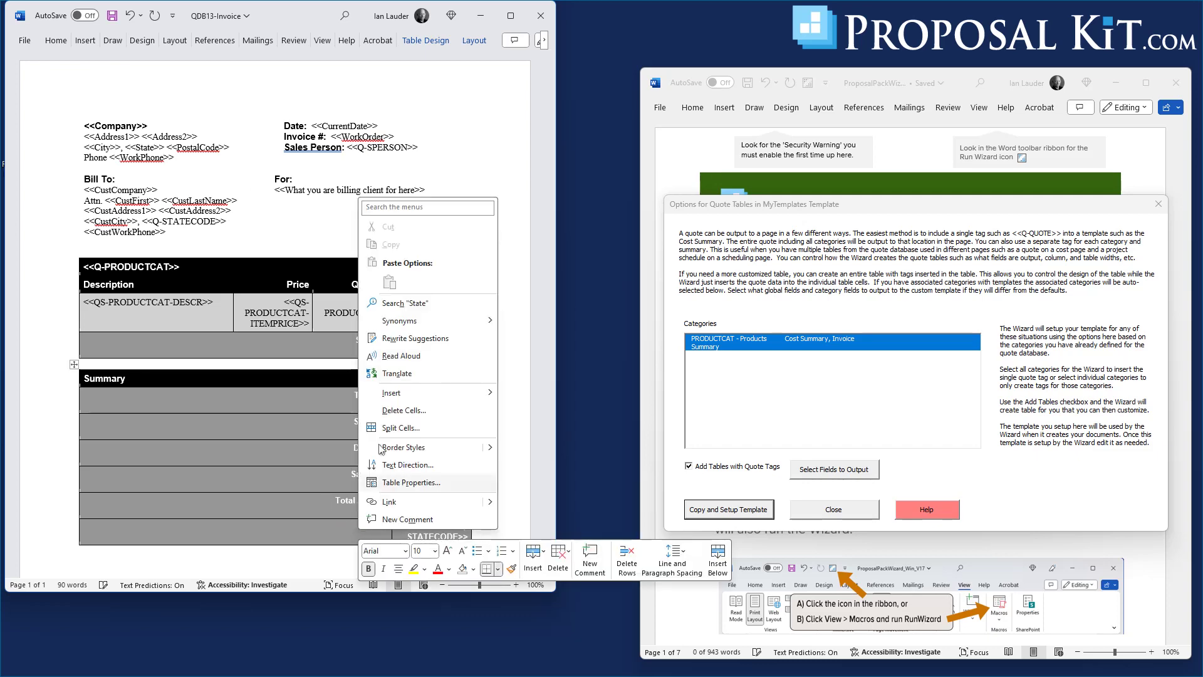
click(401, 411)
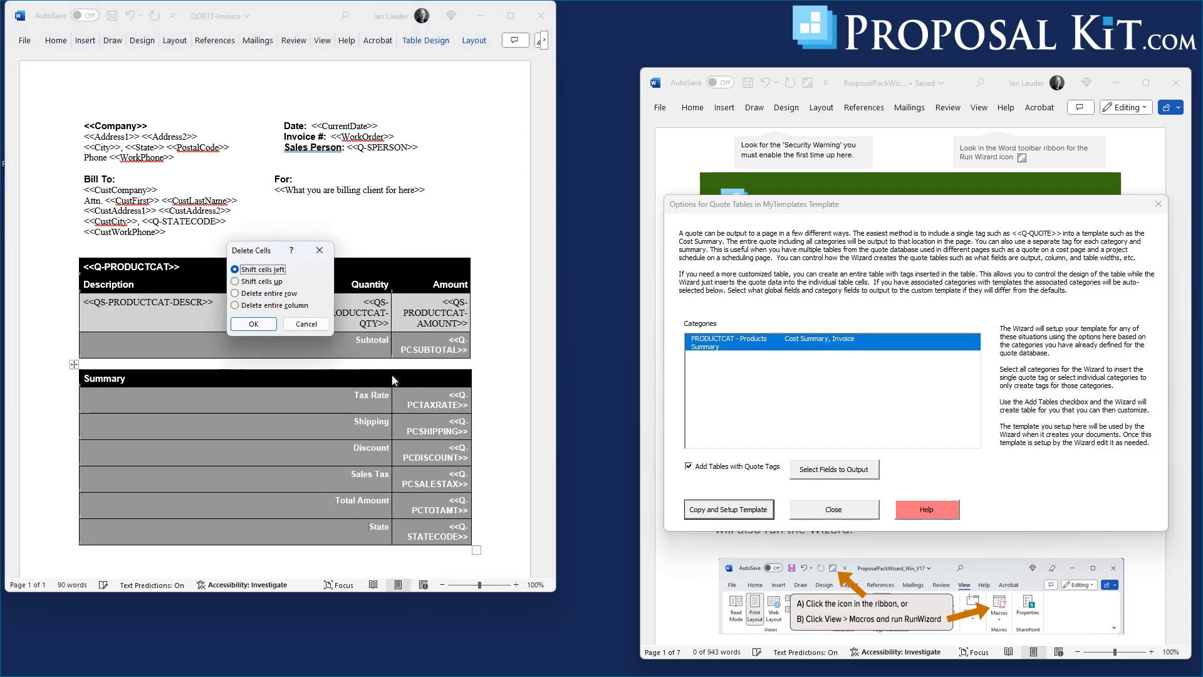
click(263, 293)
click(254, 324)
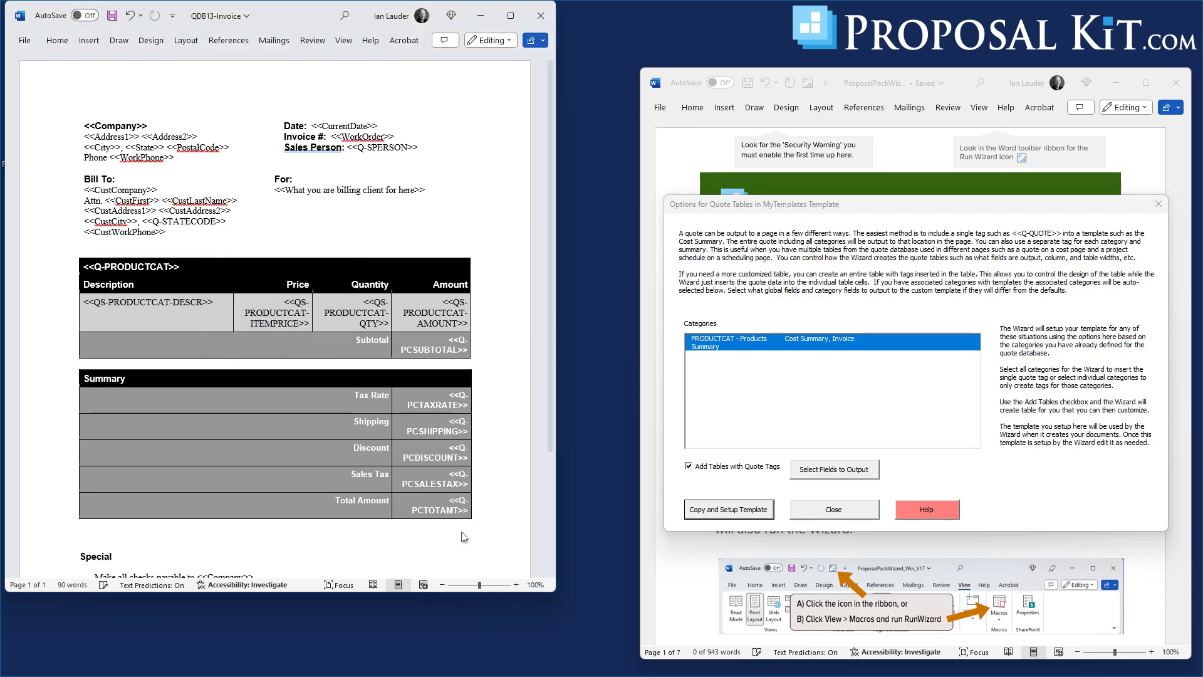
Look over the edited invoice template and save it.
scroll(499, 417, down, 5)
scroll(499, 417, up, 5)
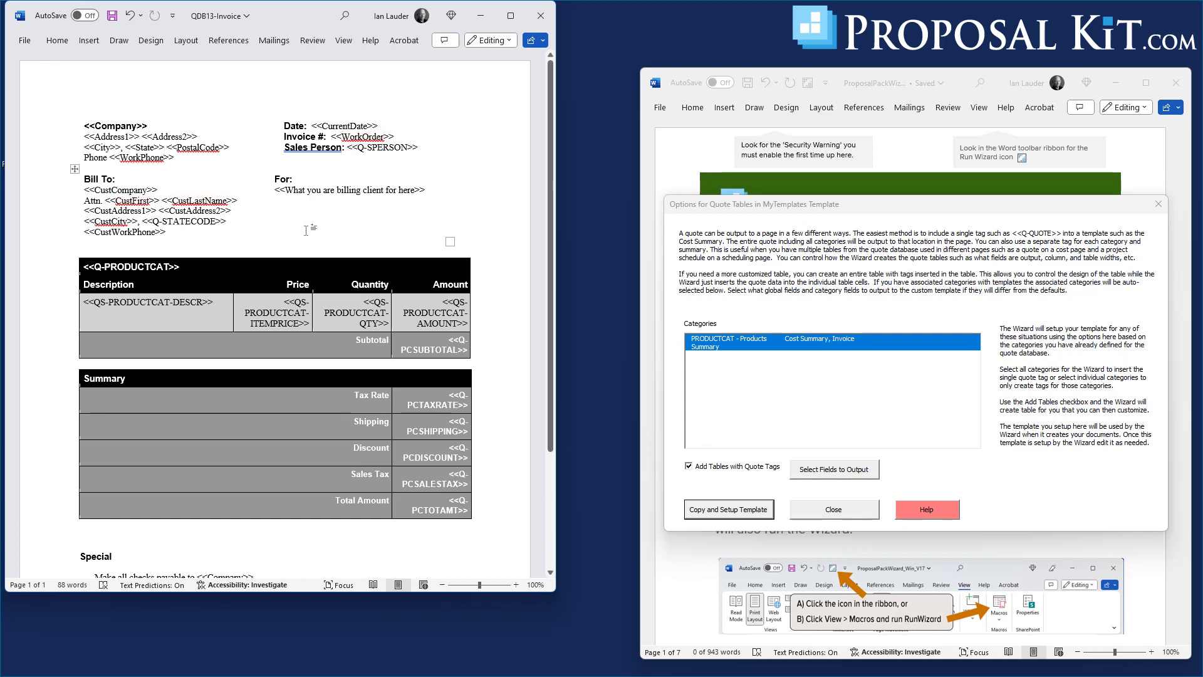
click(435, 188)
click(111, 17)
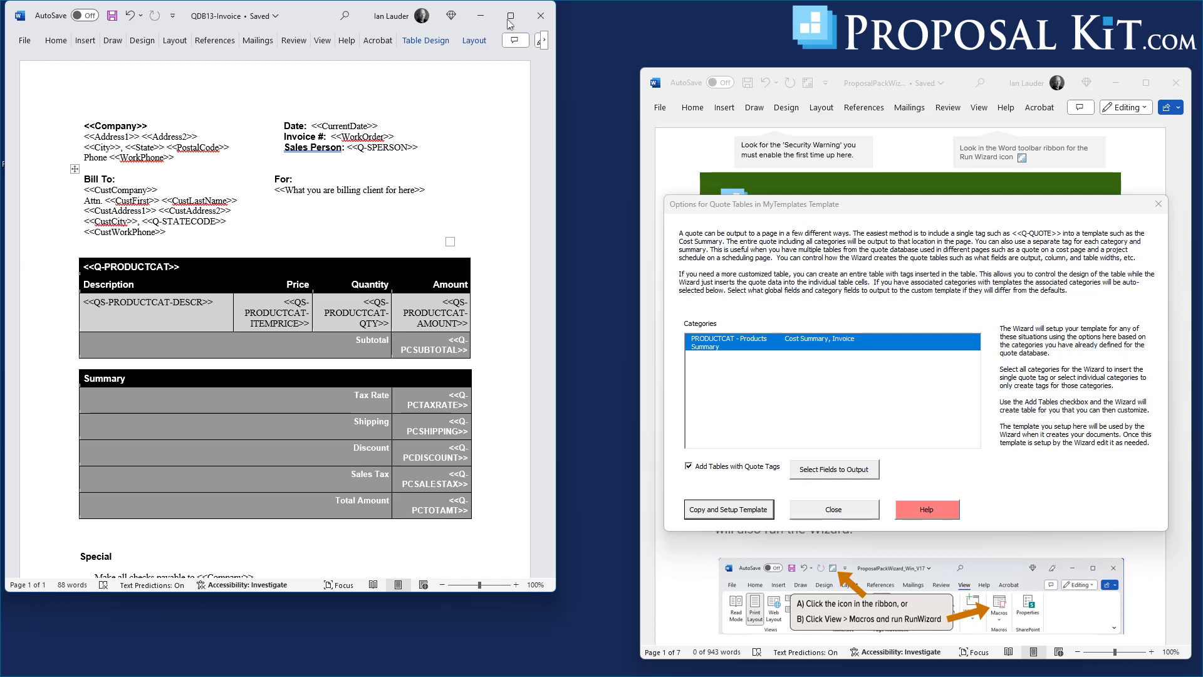
Close the QDB13-Invoice template and accept the quote template, quote database and master preferences settings to get back to the home screen.
click(537, 20)
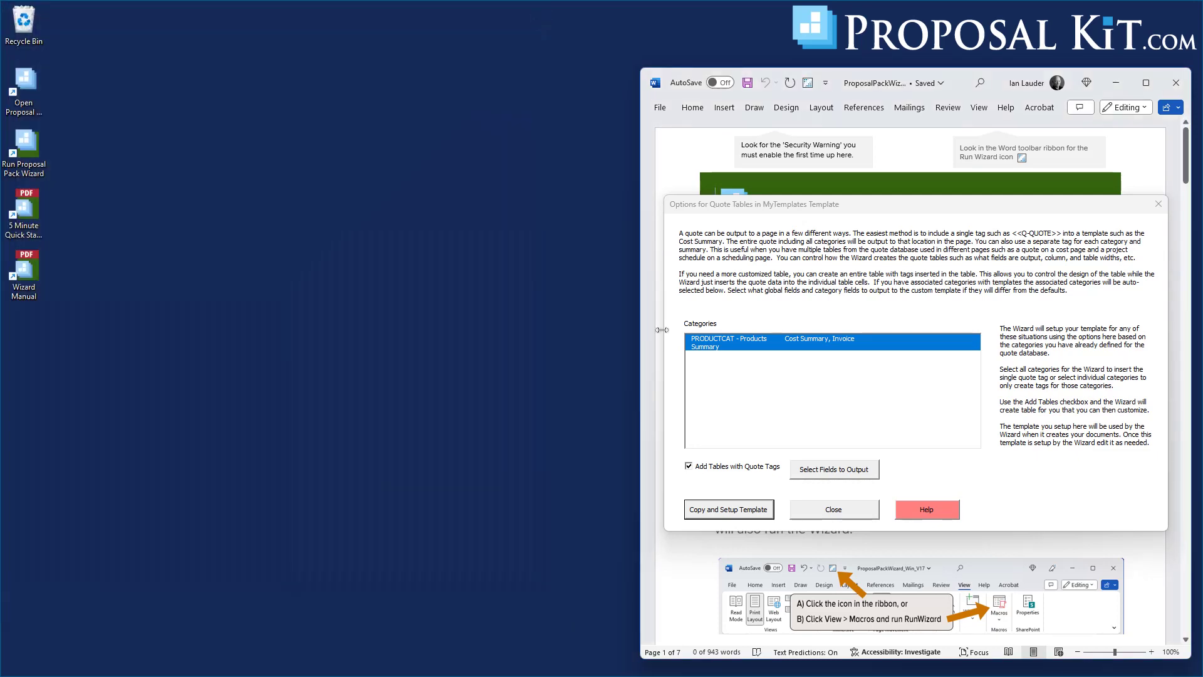
click(813, 514)
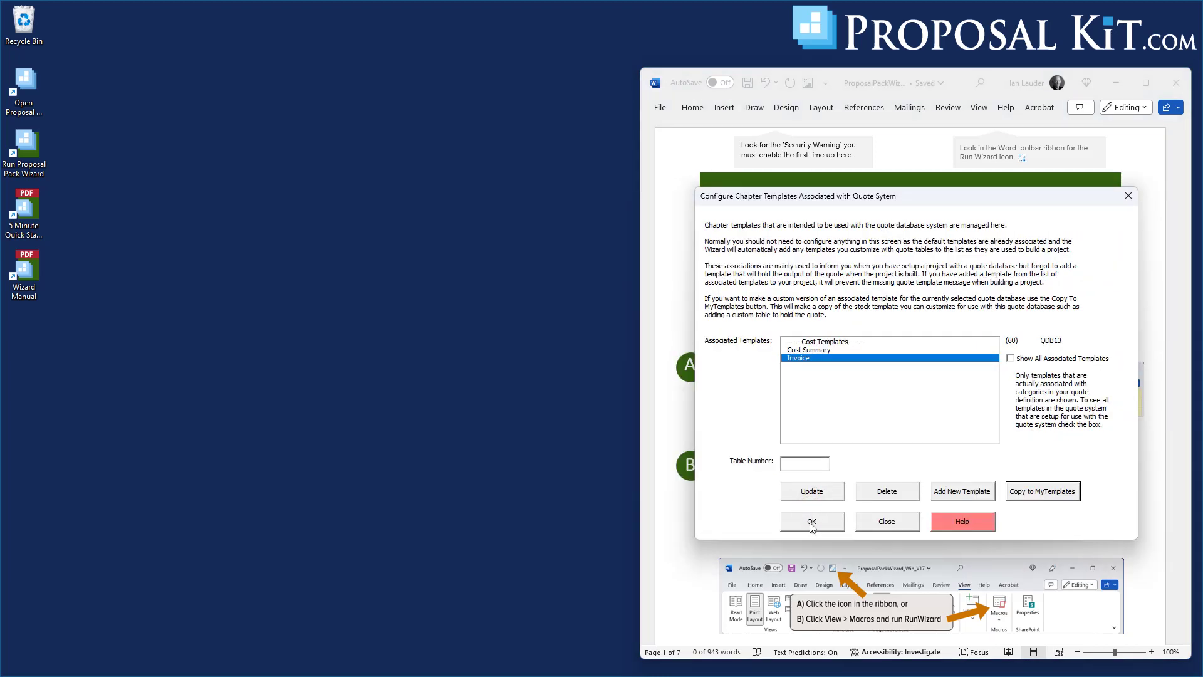
click(812, 523)
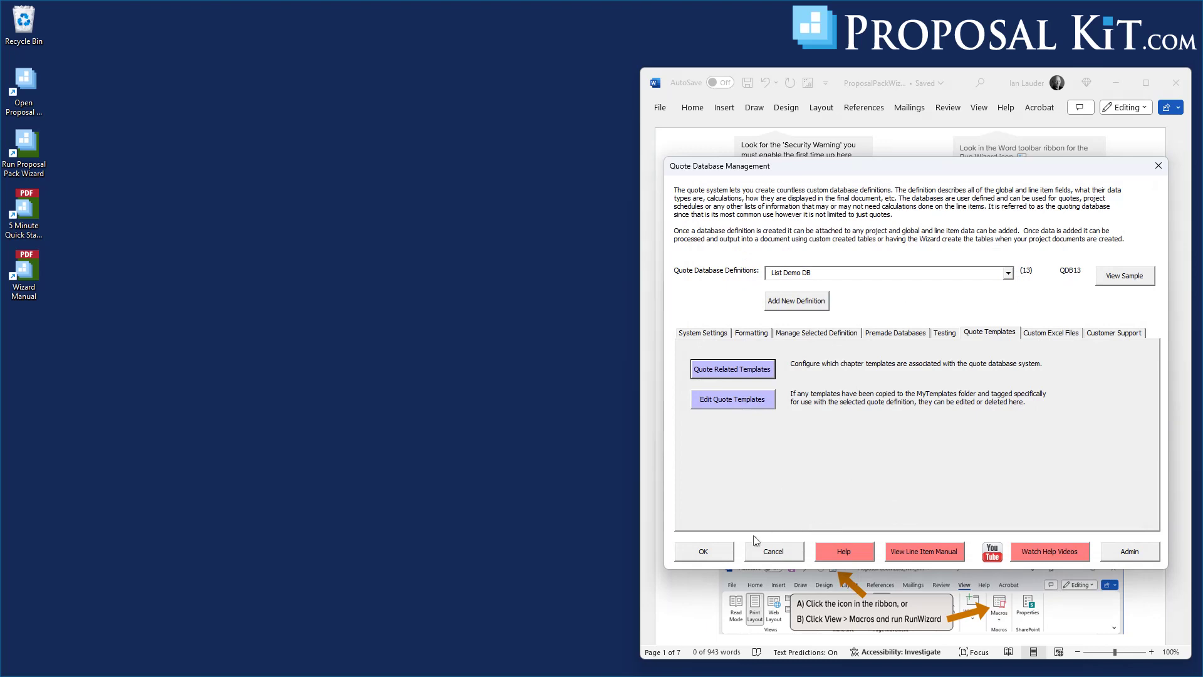
click(704, 552)
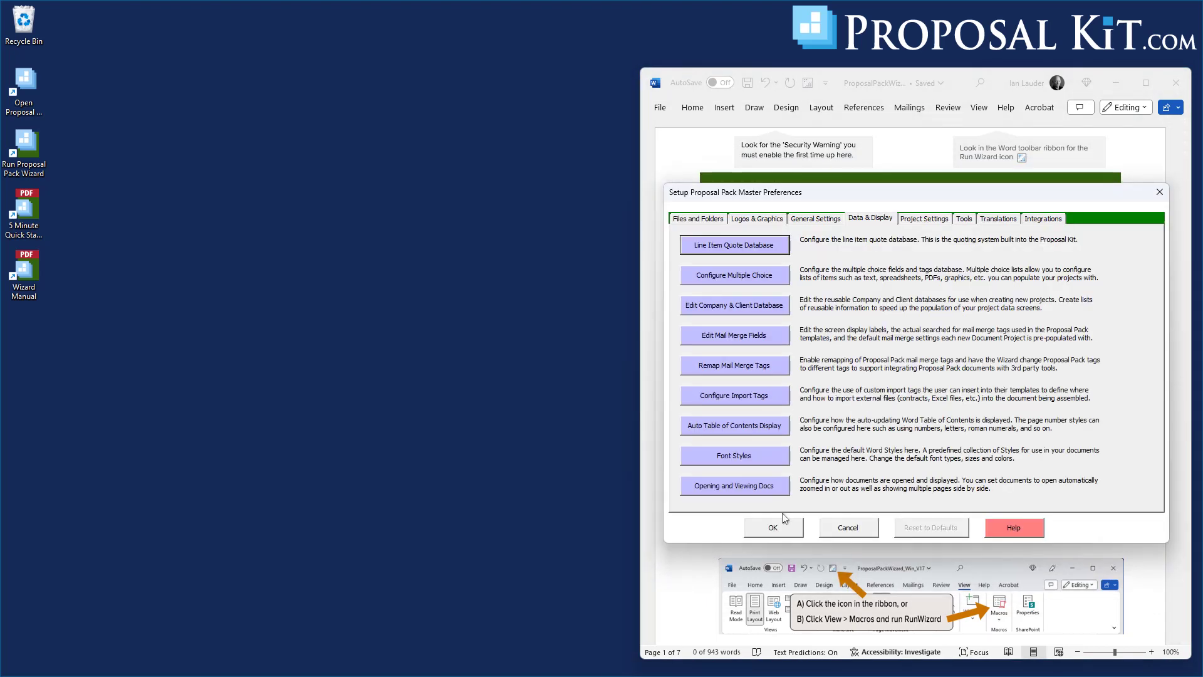
click(773, 525)
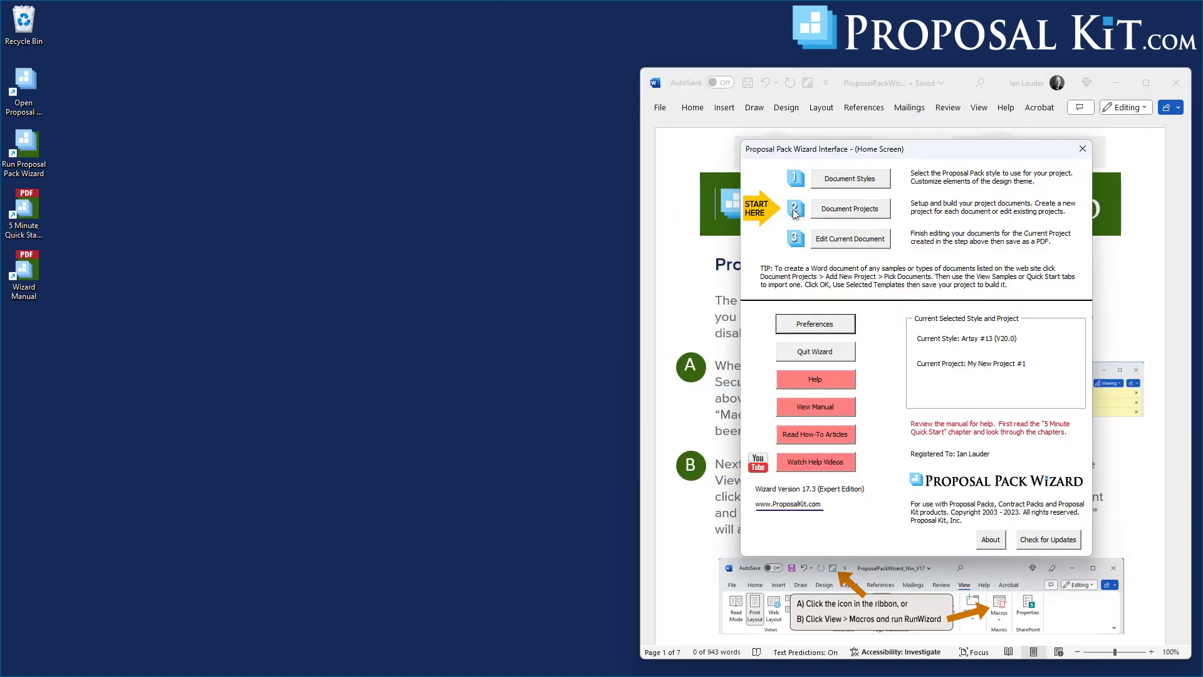
Edit the client data of My New Project #1, filling in the client's first and last name.
click(849, 214)
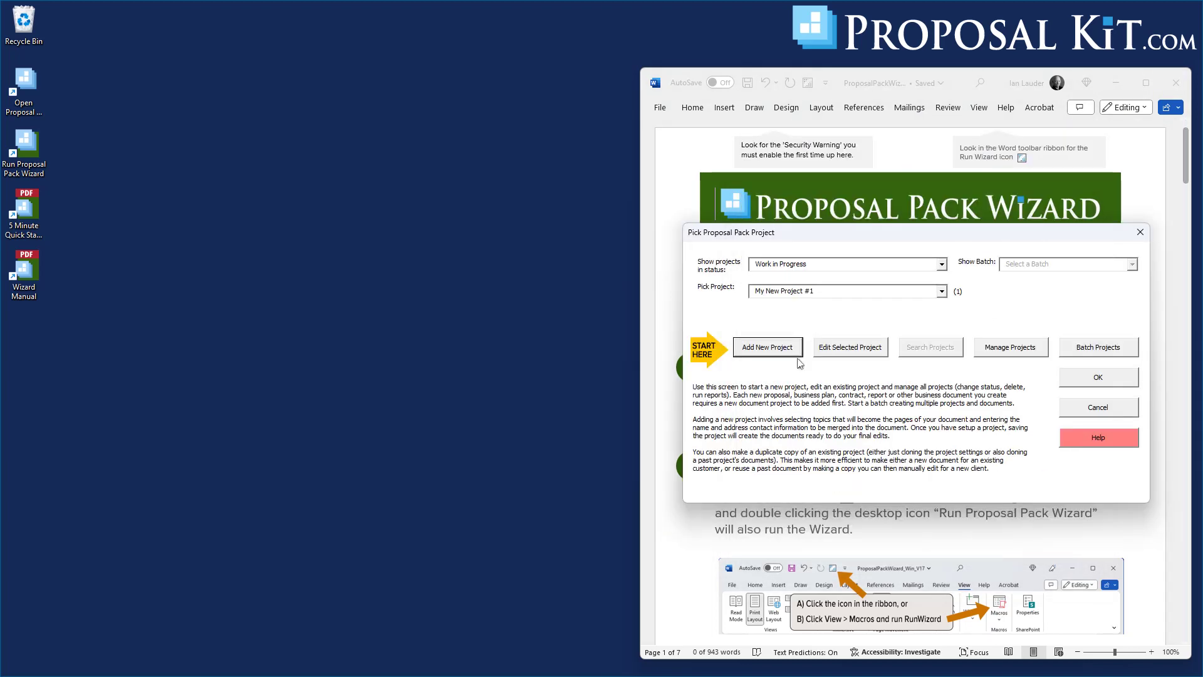
click(840, 349)
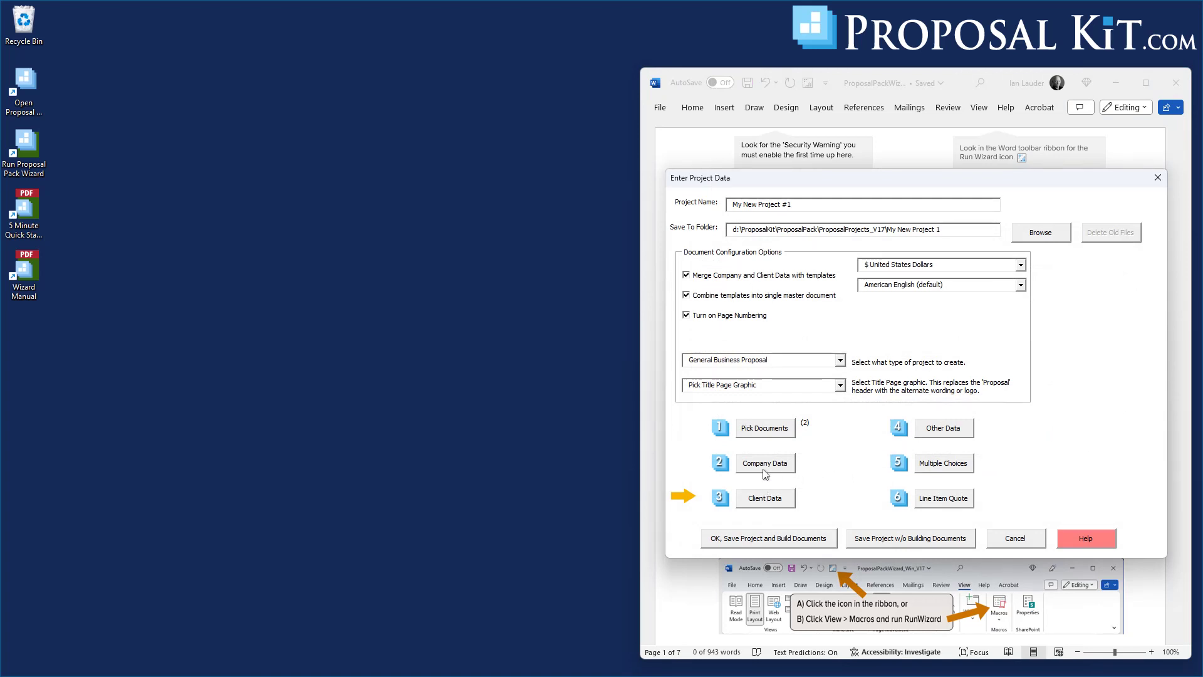
click(762, 503)
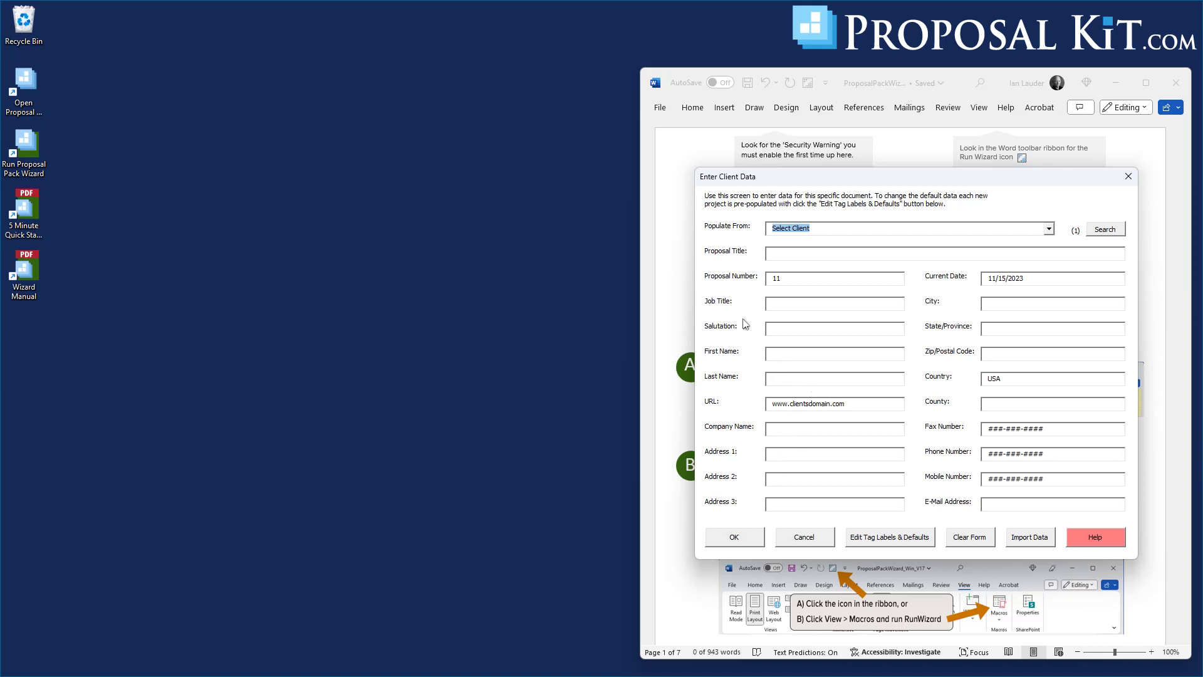
click(772, 355)
text(erson)
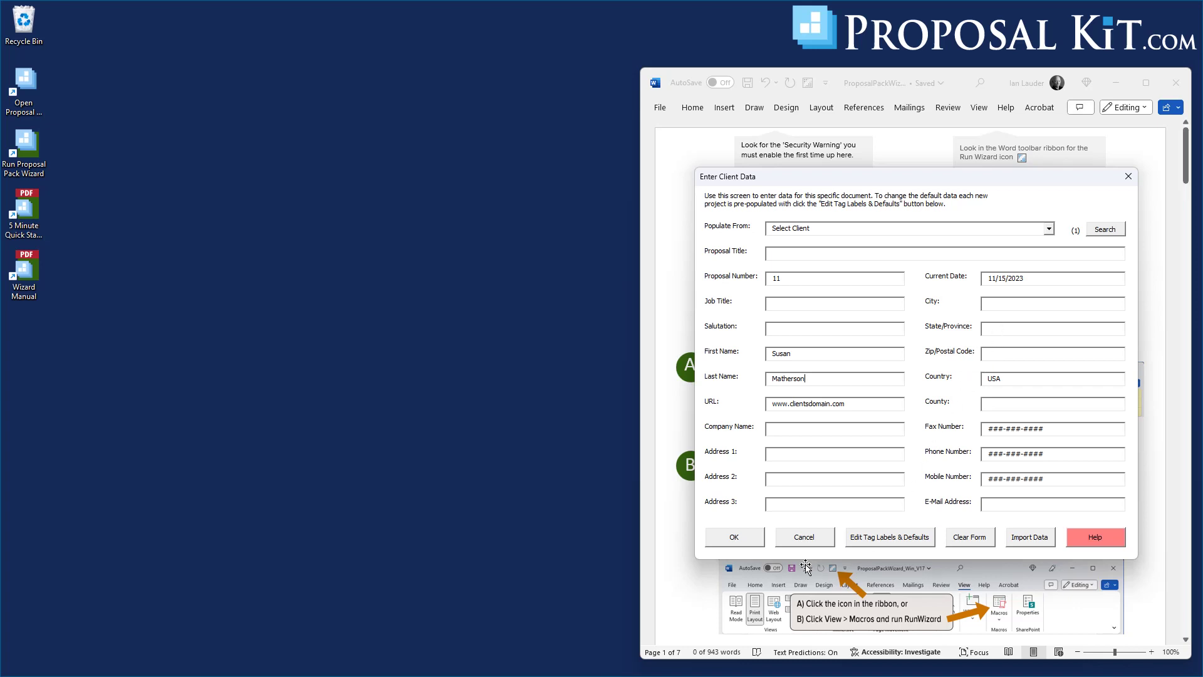
click(740, 539)
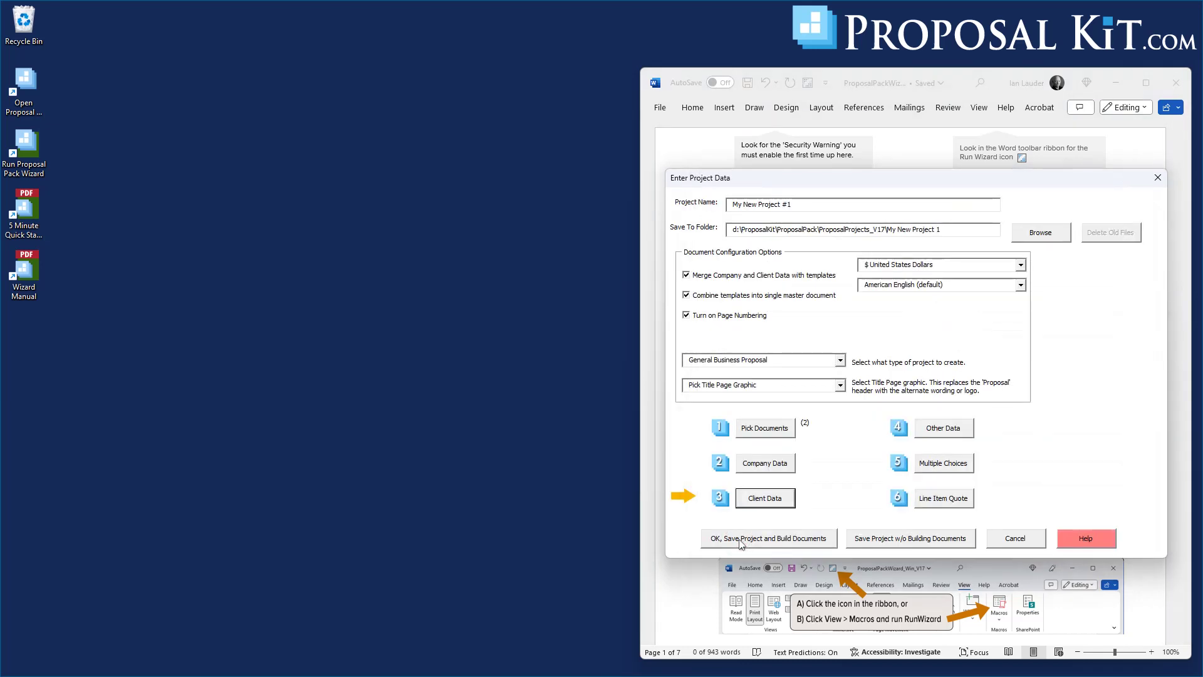
Build a test preview of the project's line item quote documents.
click(929, 501)
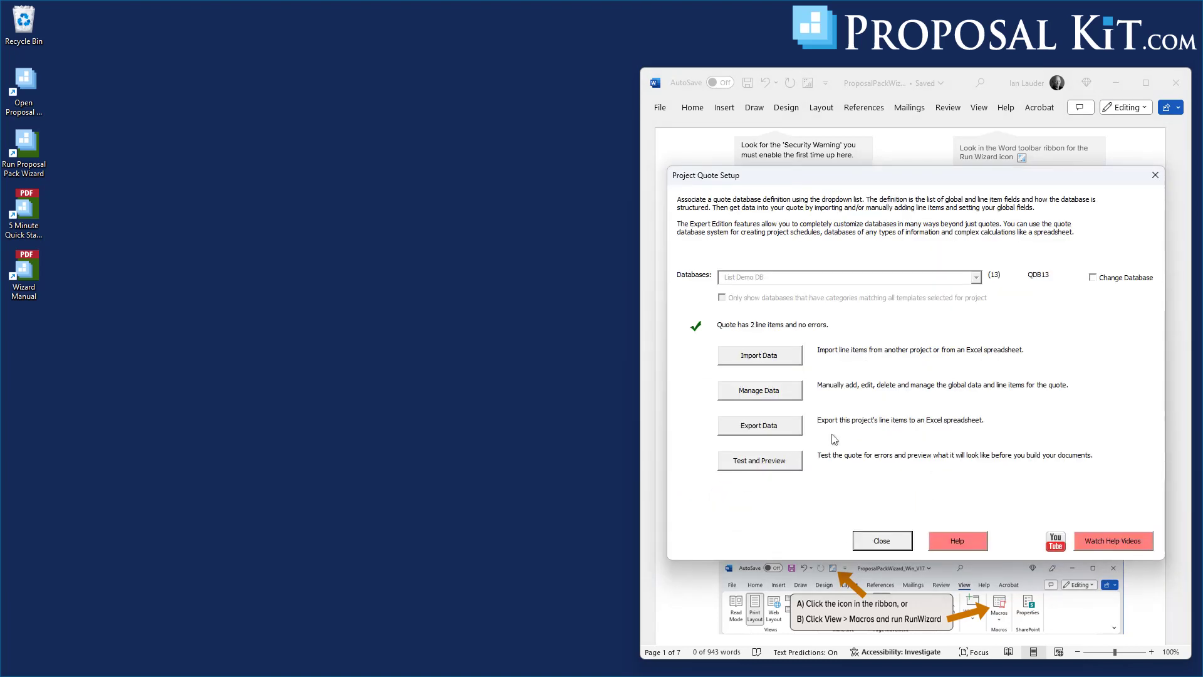
click(775, 464)
click(814, 356)
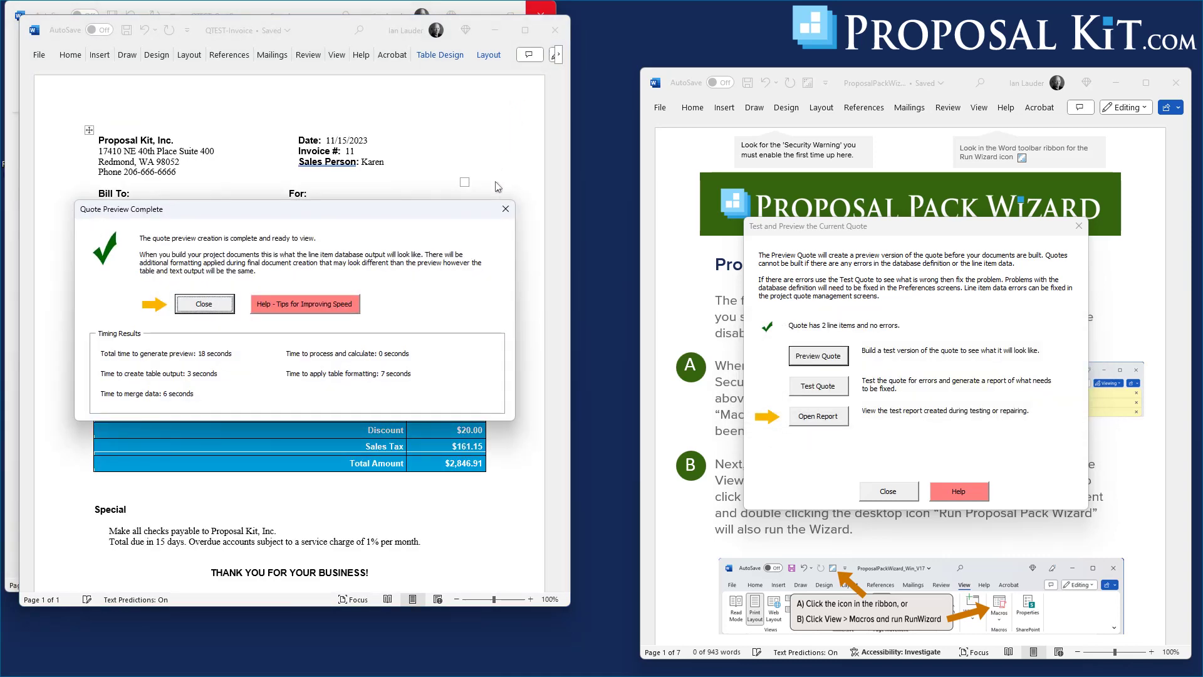
click(213, 308)
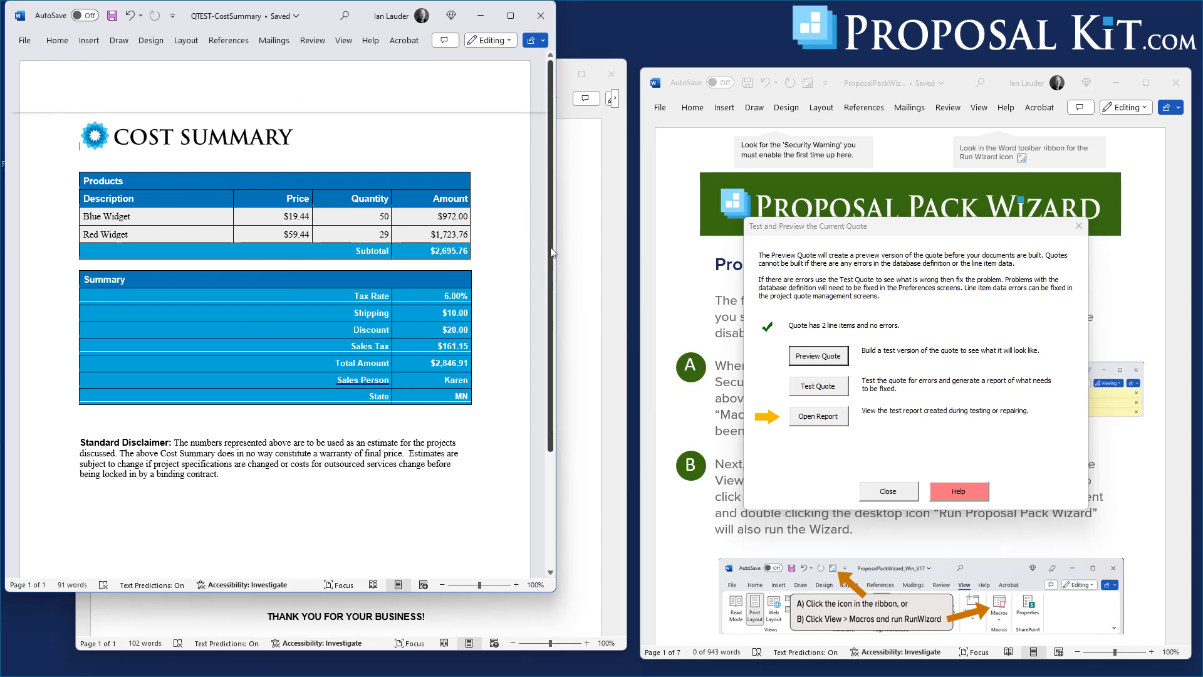
Check the sales person and state in the Cost Summary and Invoice previews, and close both documents.
click(570, 222)
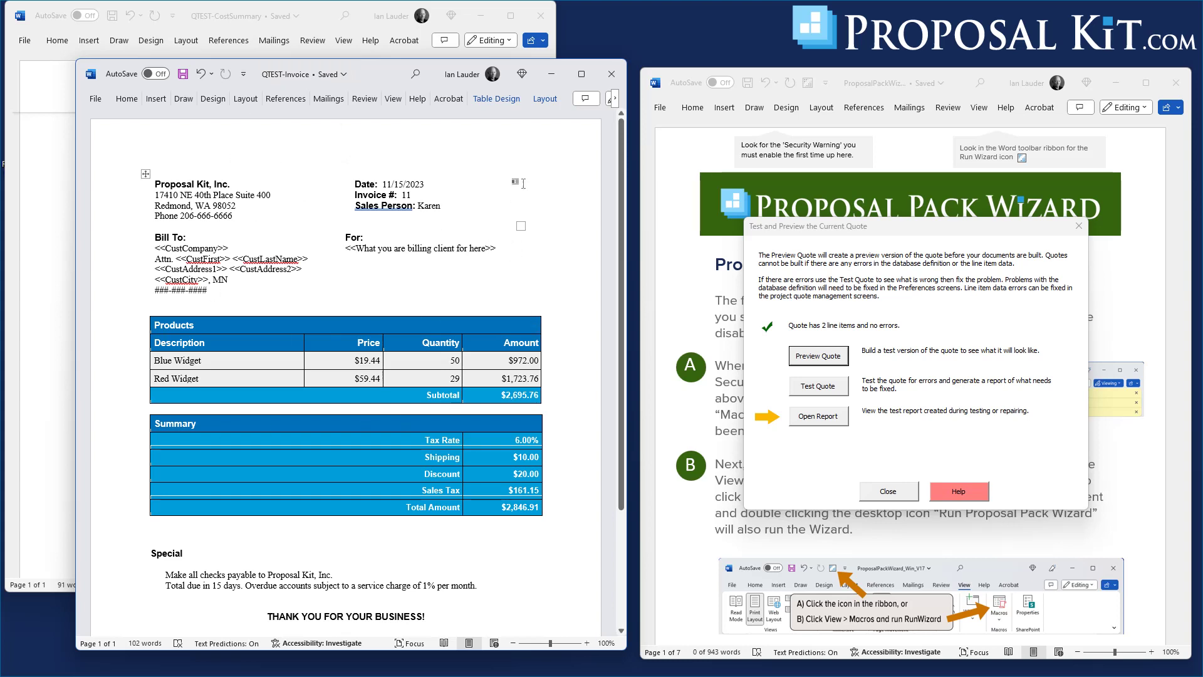
drag(370, 73, 366, 55)
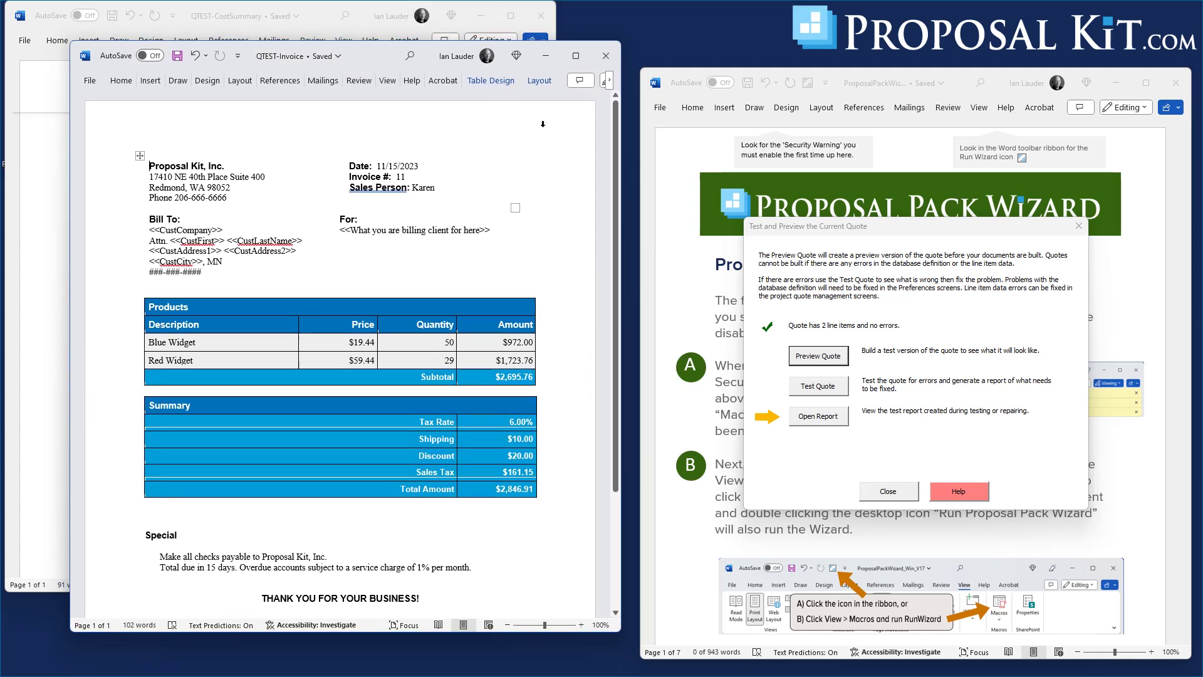
click(606, 56)
click(543, 24)
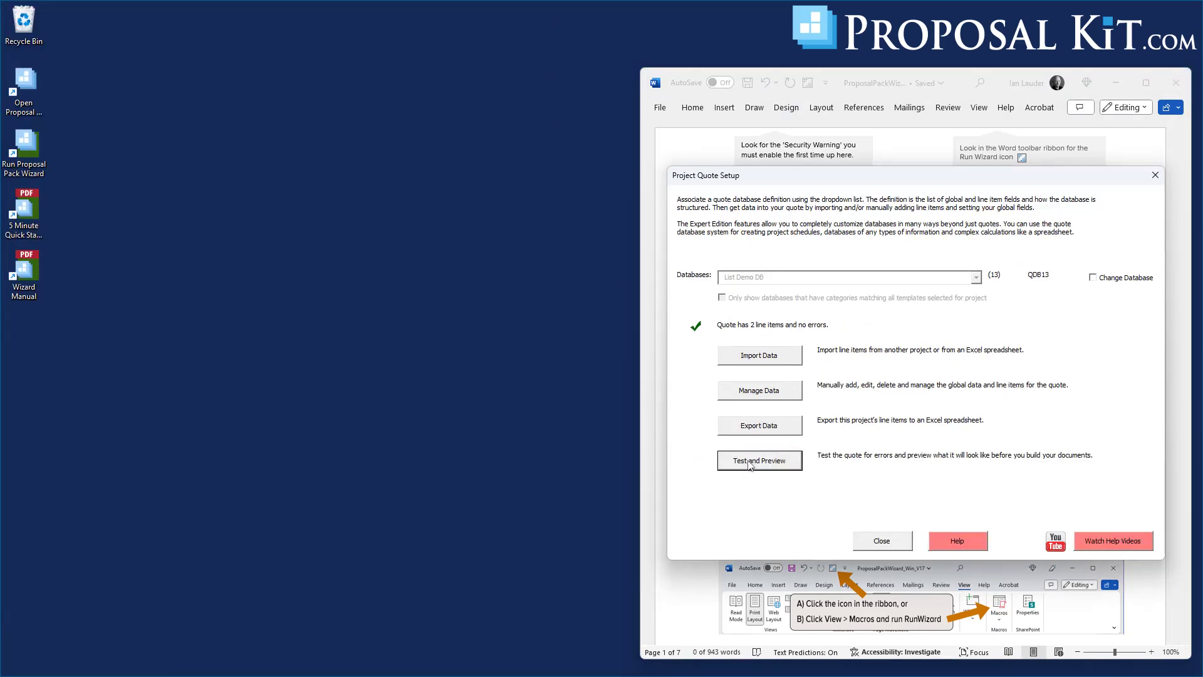
Export the project's quote to an Excel spreadsheet and open the exported workbook.
click(764, 430)
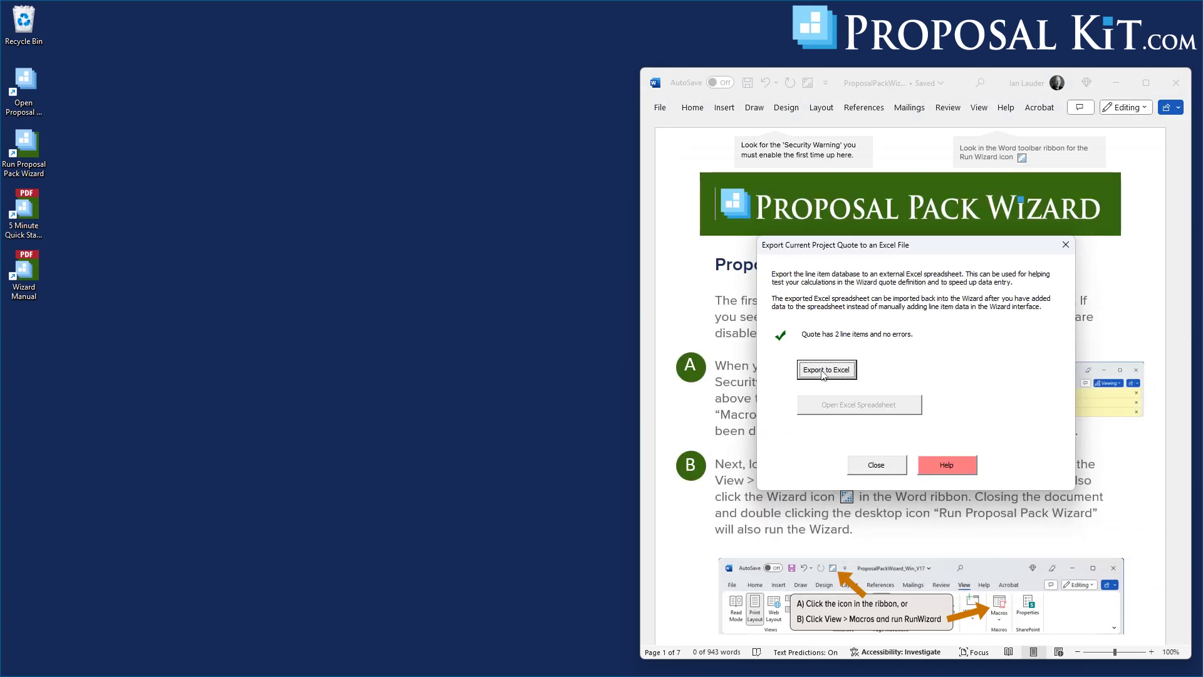
click(820, 373)
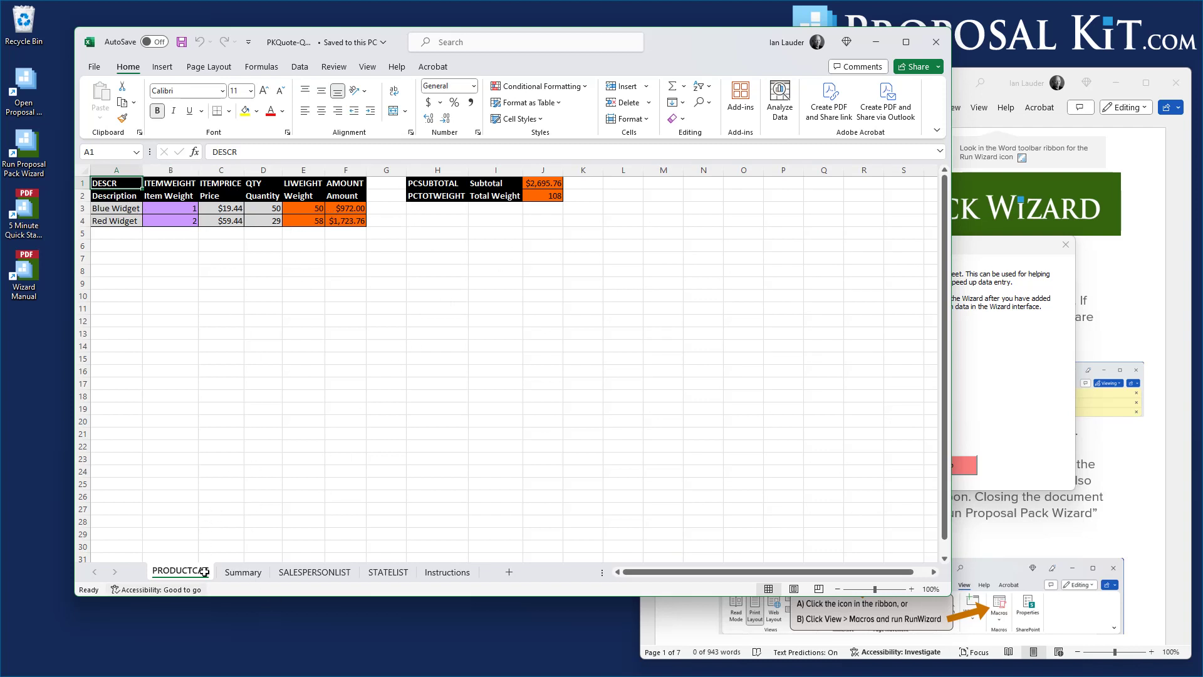
Add a Yellow Widget line item in row 5 of the PRODUCTCAT sheet with item weight 3, price 49.33 and quantity 20.
click(104, 232)
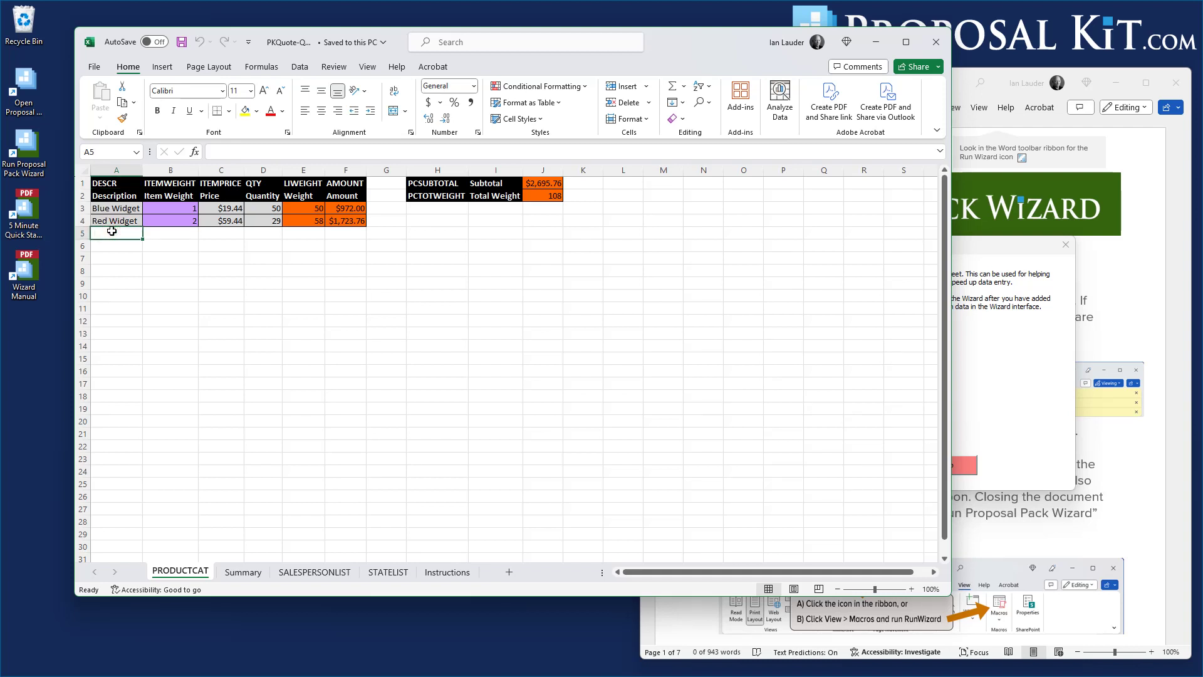
text(Yellow Widget)
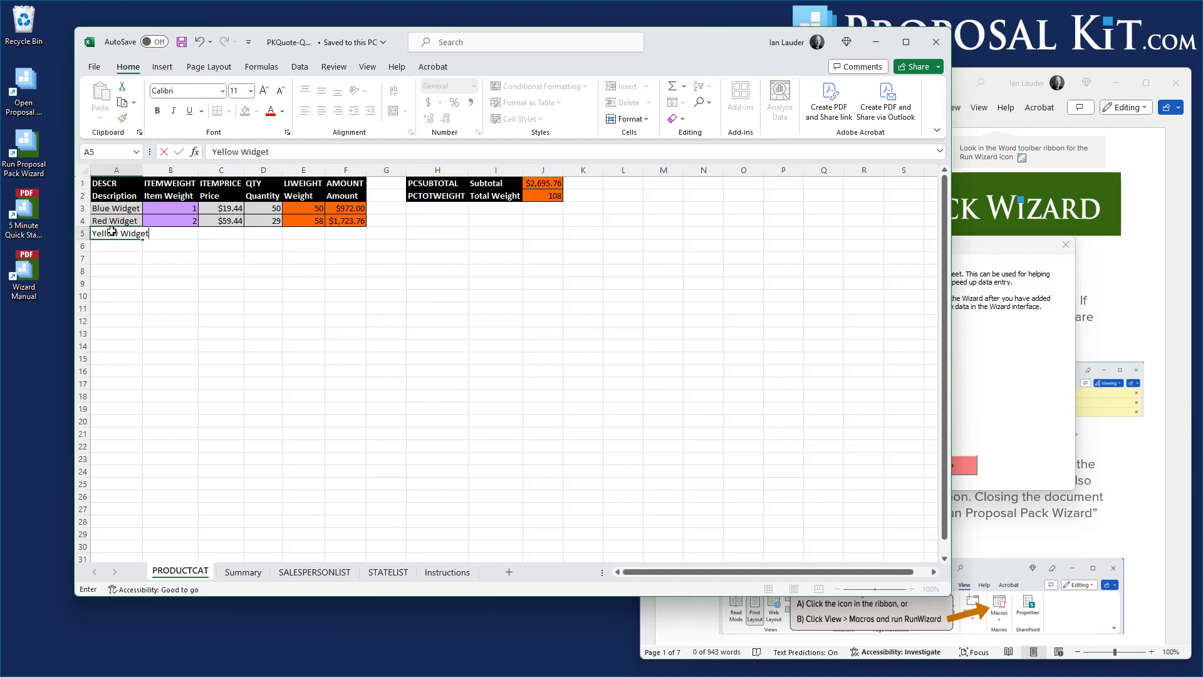
key(Tab)
text(3)
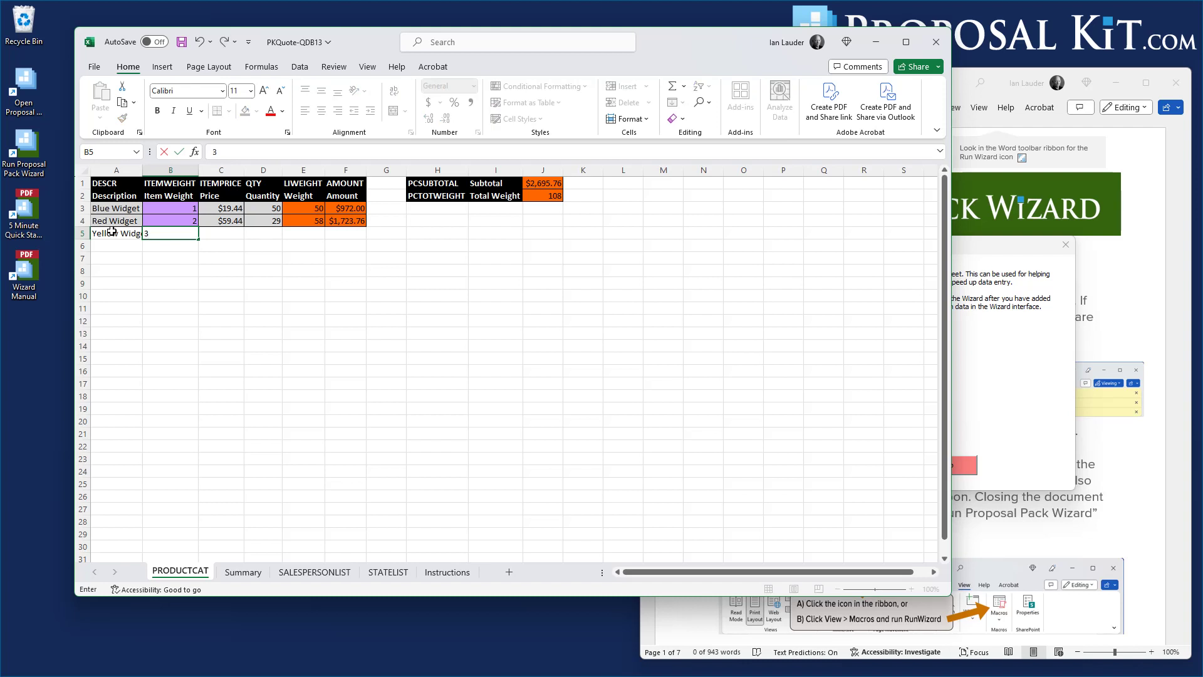
key(Tab)
text(49)
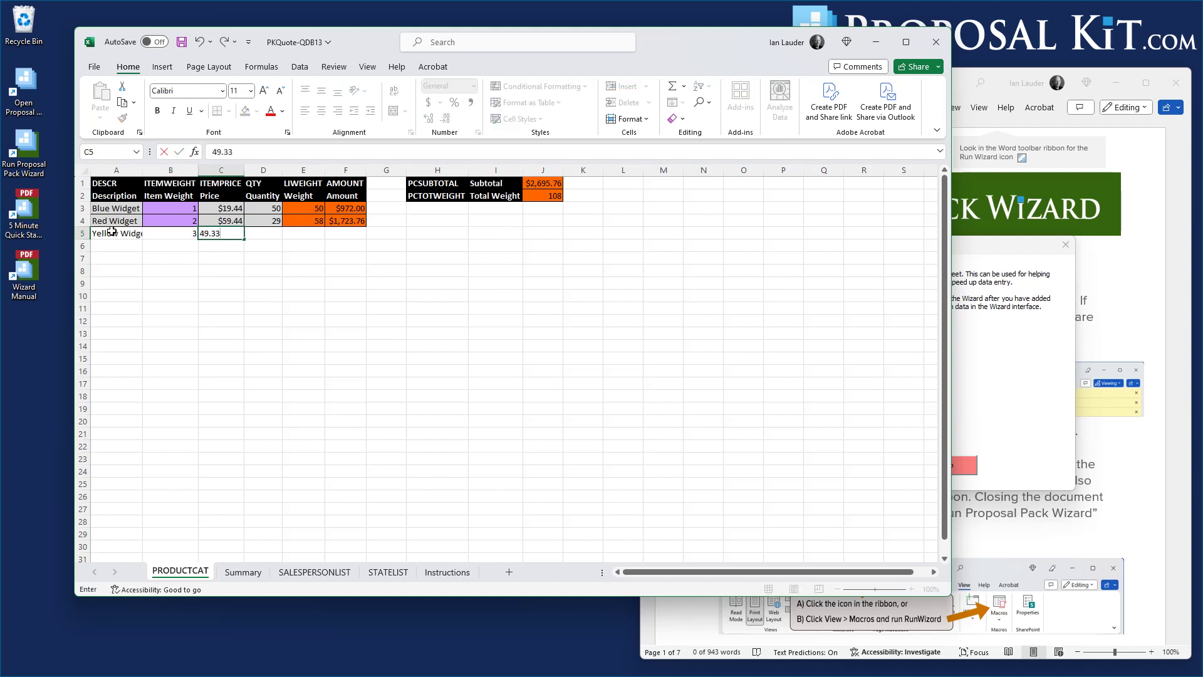
key(Tab)
text(20)
key(Tab)
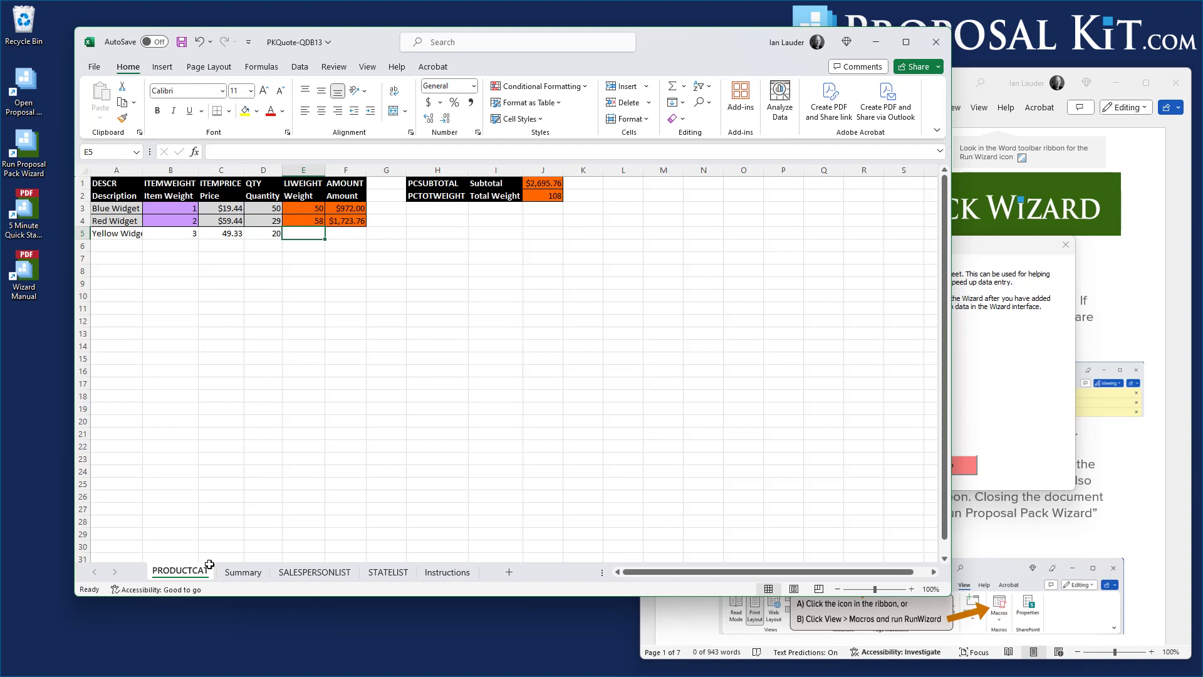
Examine the Sales Tax and Total Amount formulas on the Summary sheet.
click(241, 572)
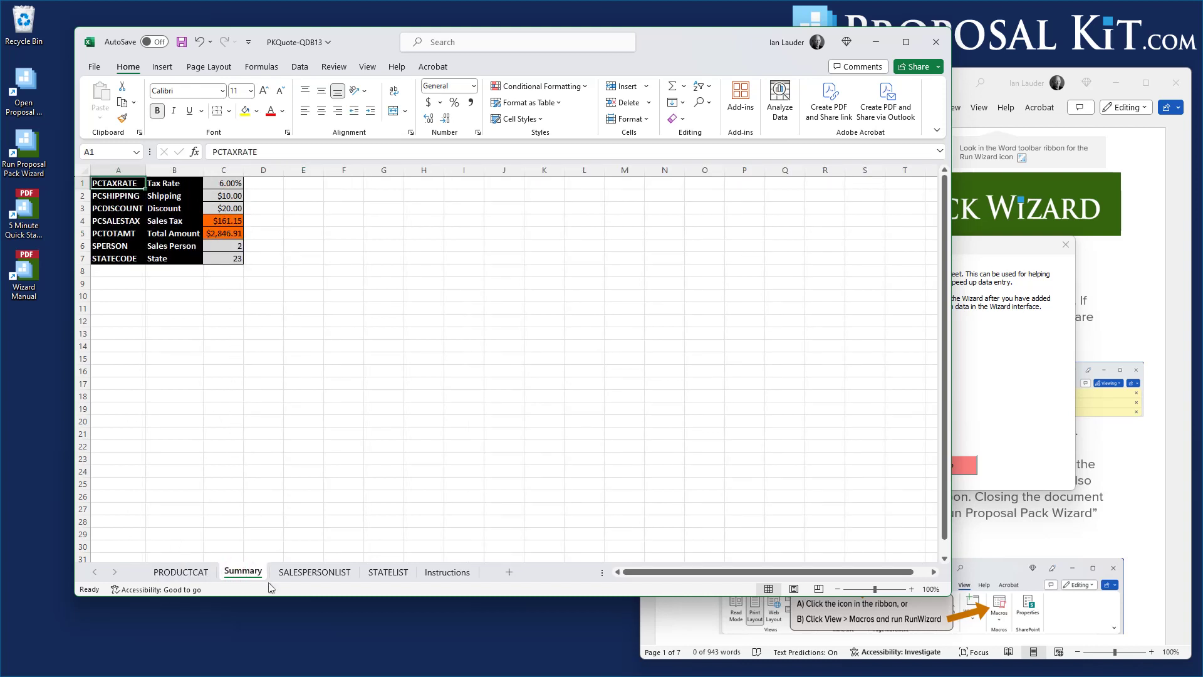
click(215, 223)
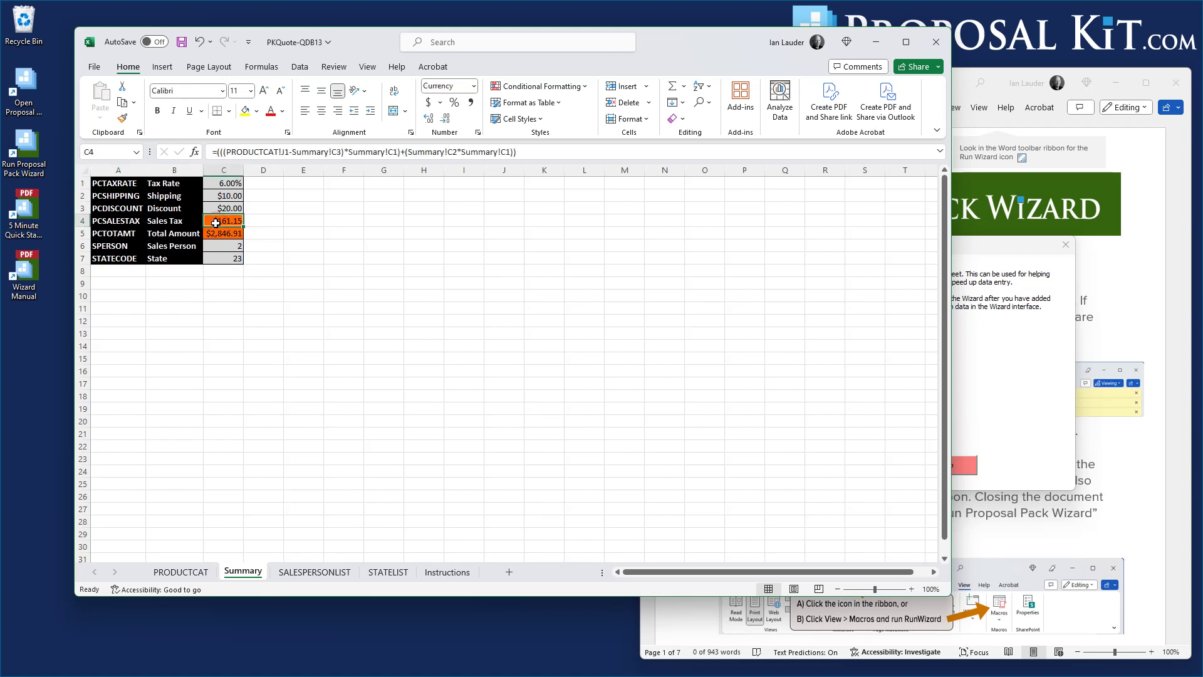
click(217, 233)
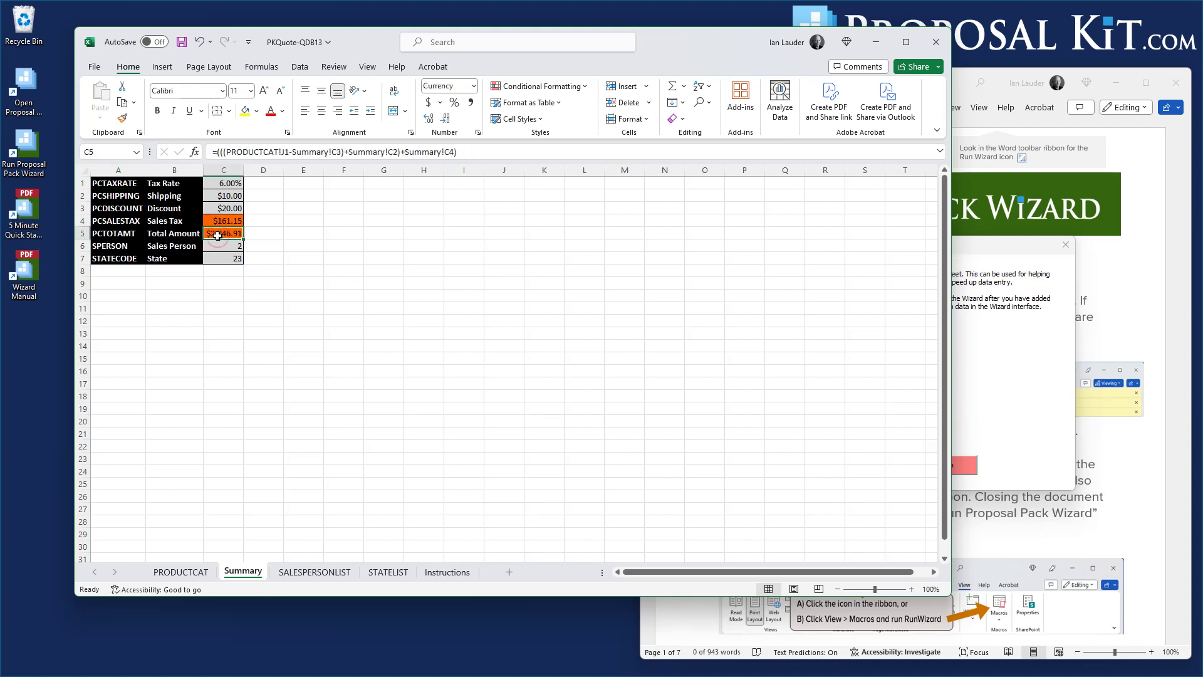
Add two more salespeople to the SALESPERSONLIST sheet, entering their first names in rows 7 and 8 with codes 4 and 5.
click(300, 573)
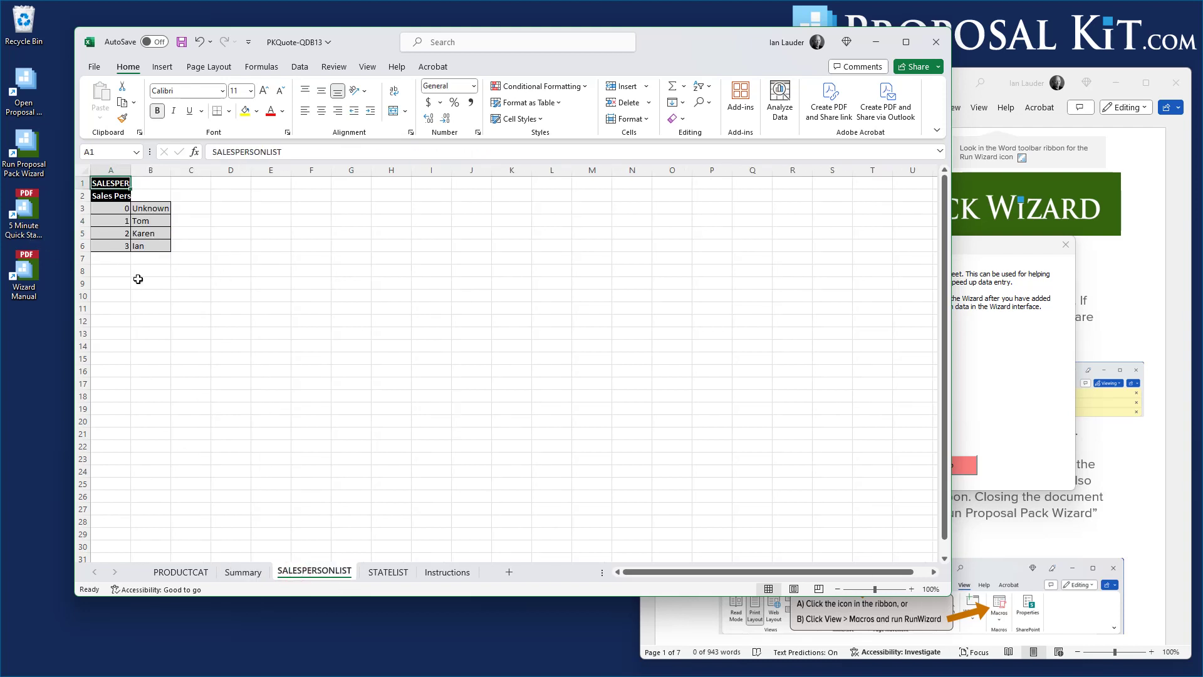
click(117, 254)
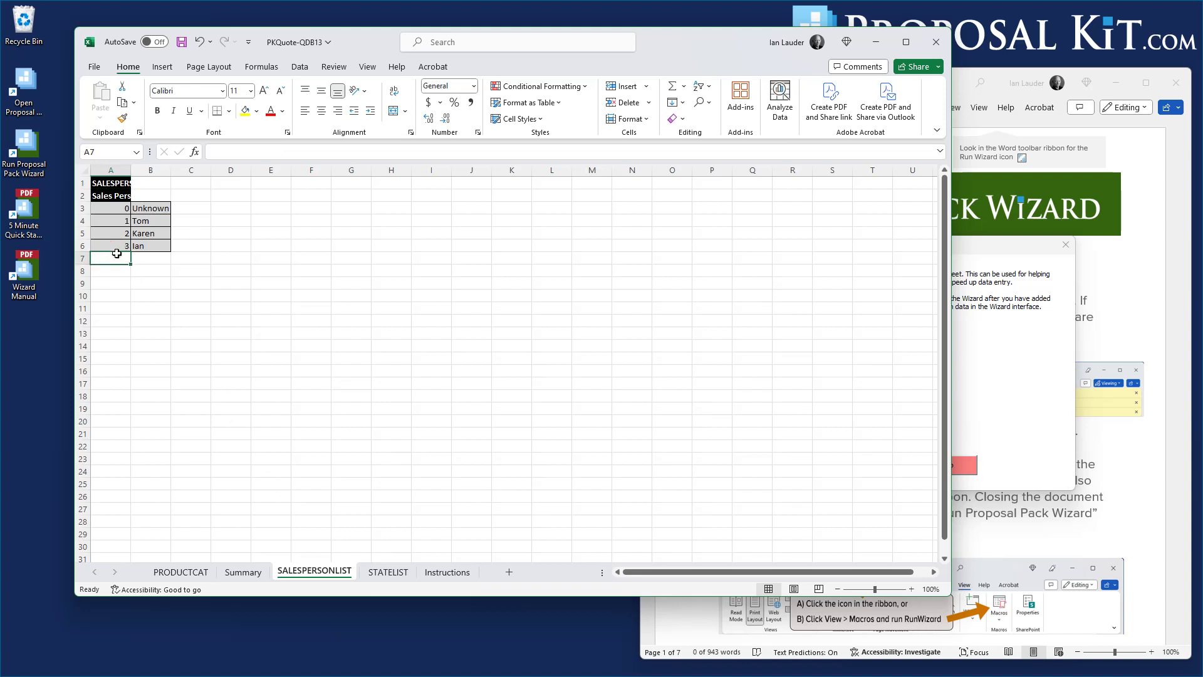
text(4)
key(Tab)
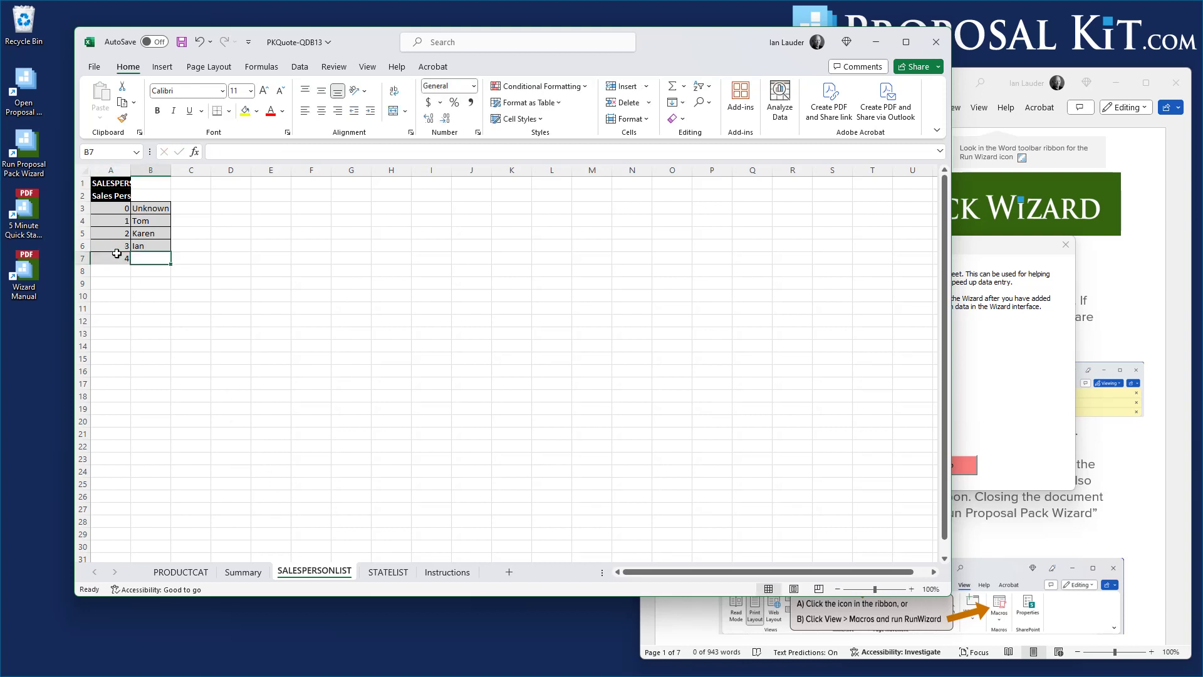
text(Susan)
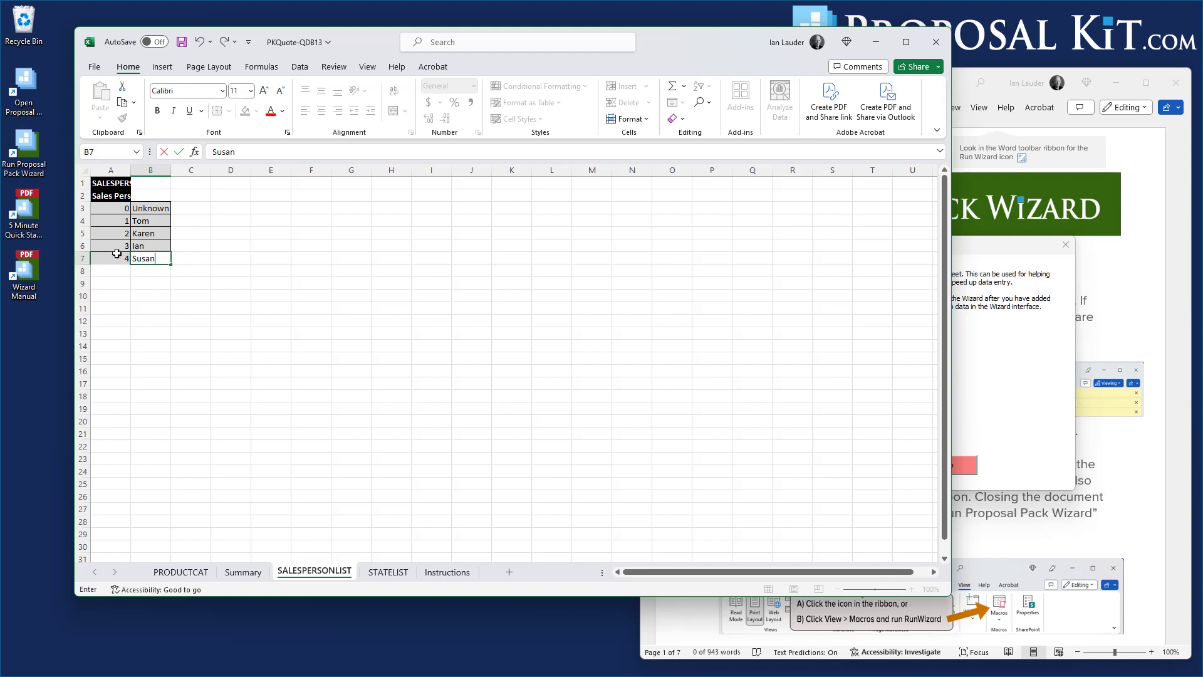
click(123, 269)
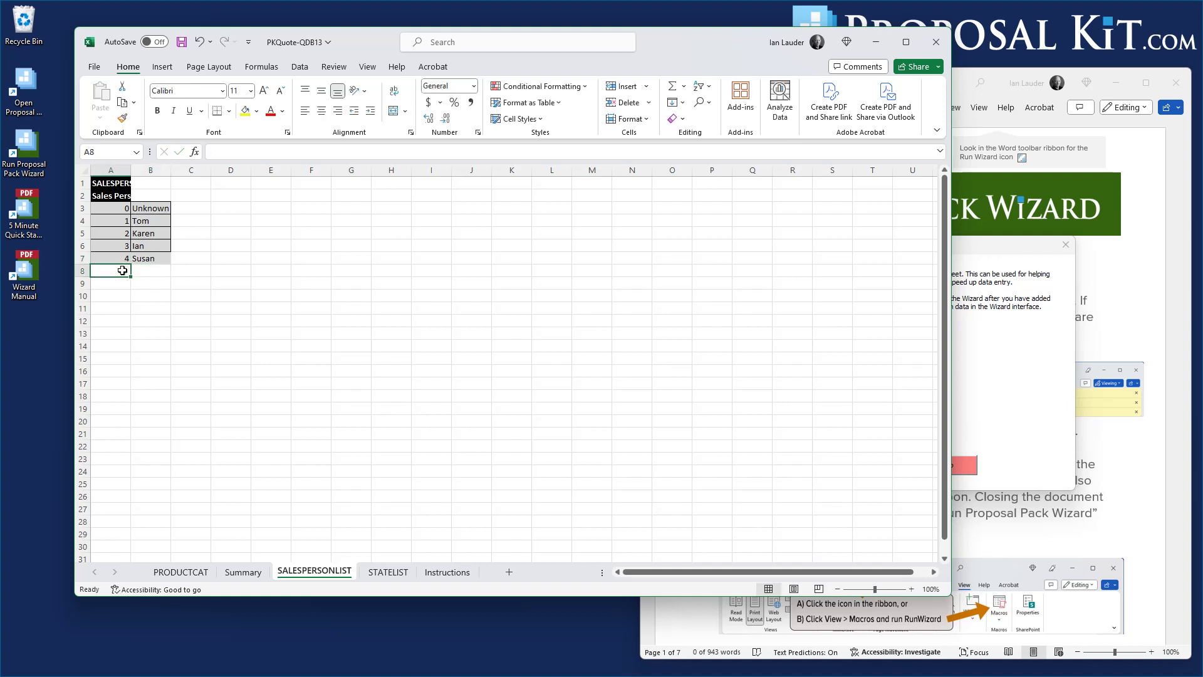
key(Tab)
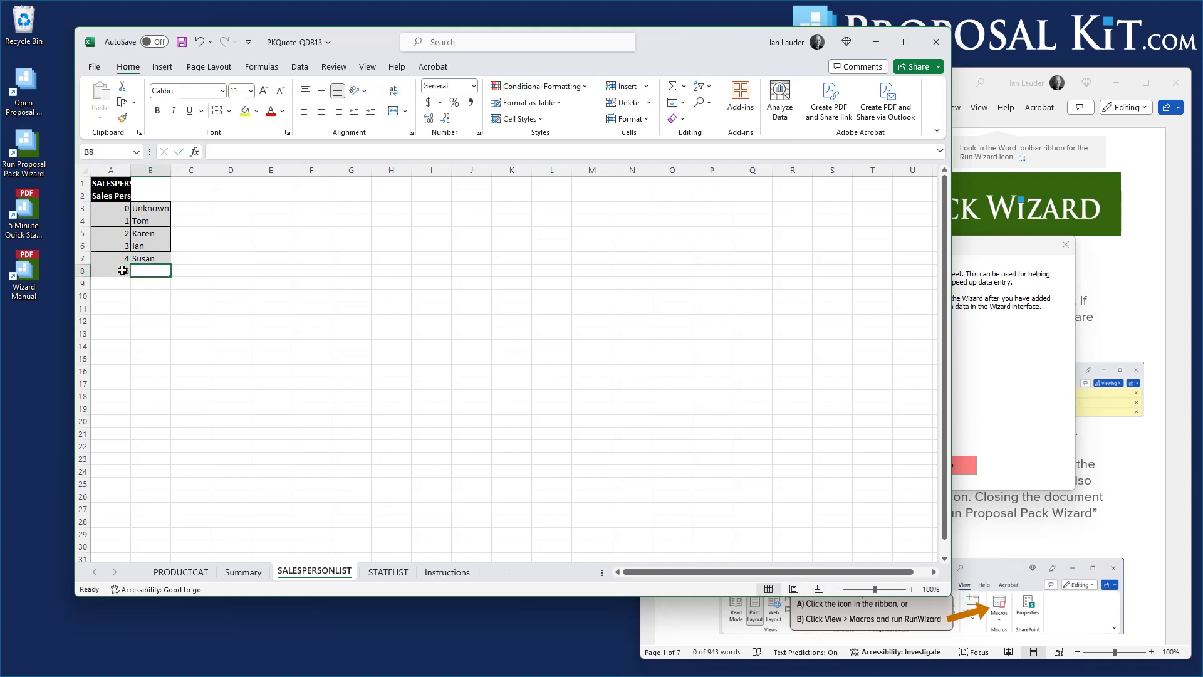
text(James)
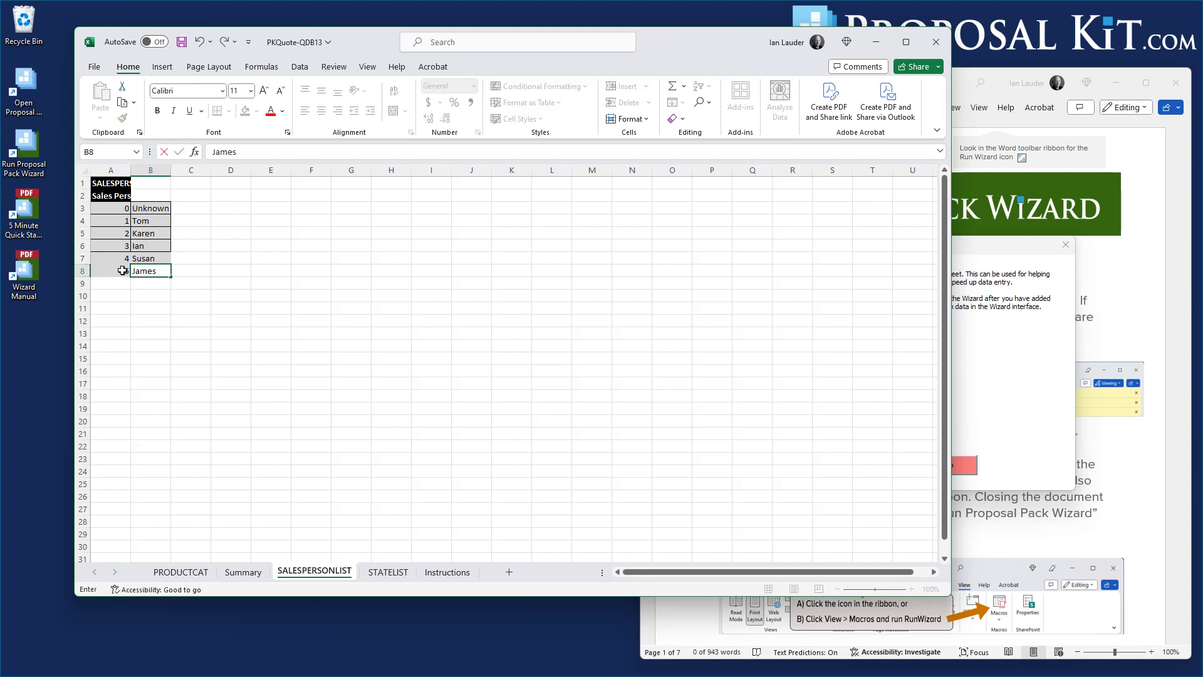
click(156, 293)
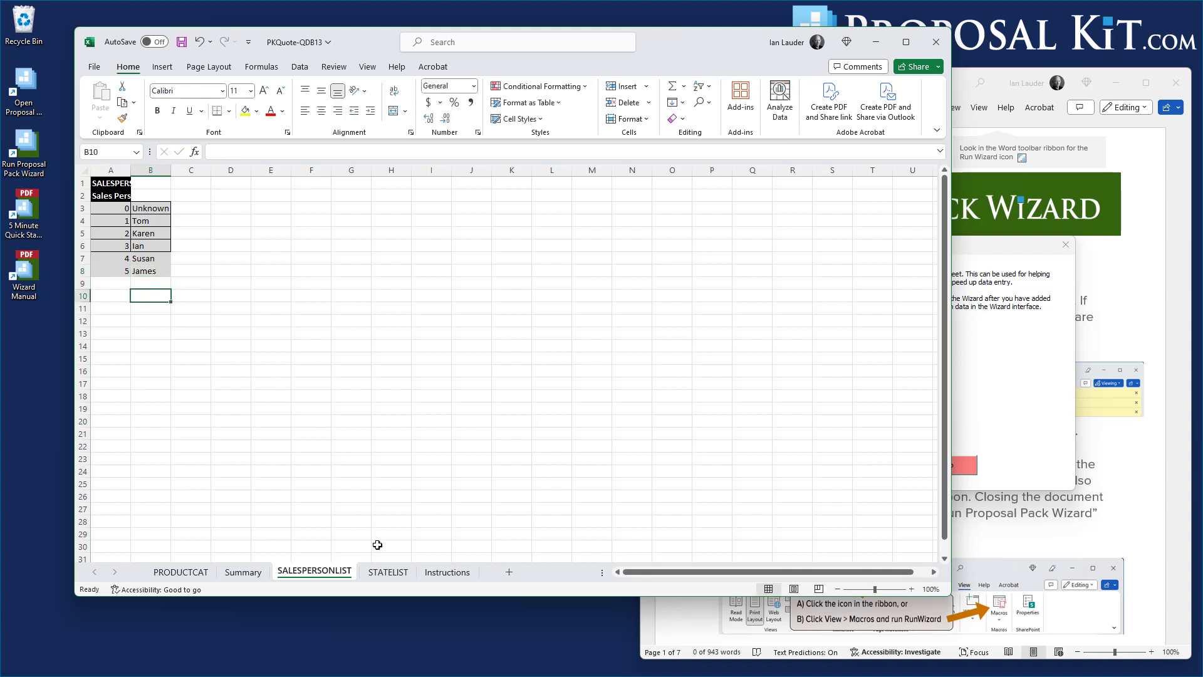
On the STATELIST sheet, replace the default state entry in cell B3 with BLANK.
click(390, 575)
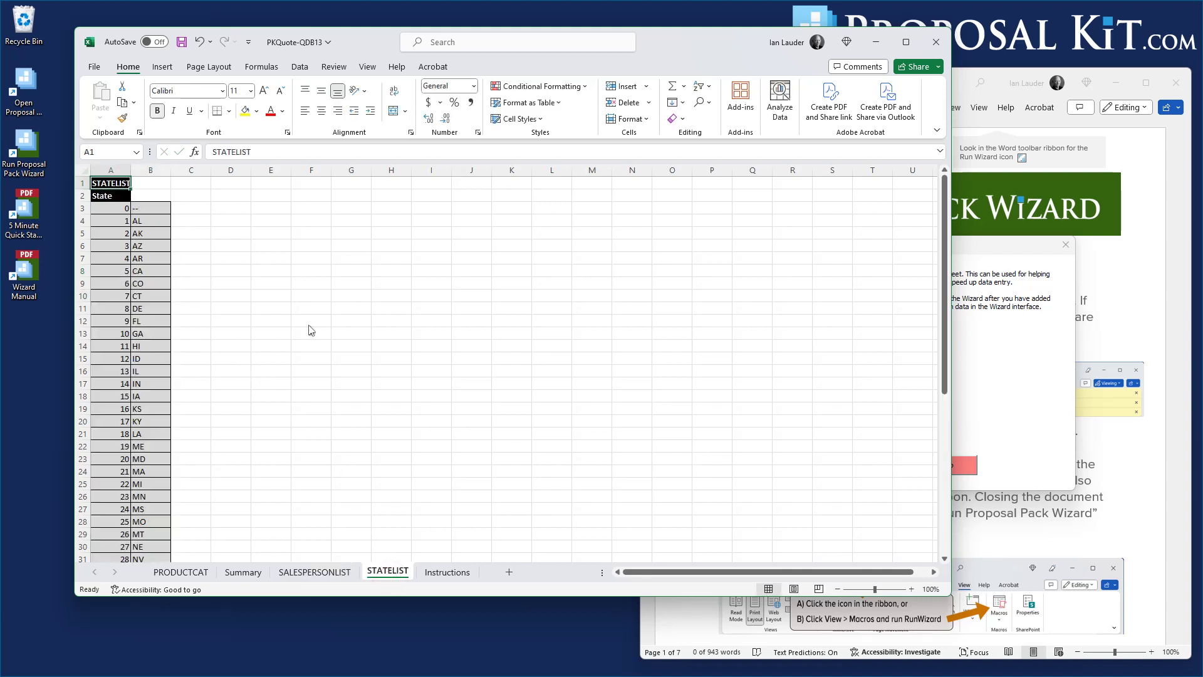
click(145, 208)
drag(226, 153, 192, 166)
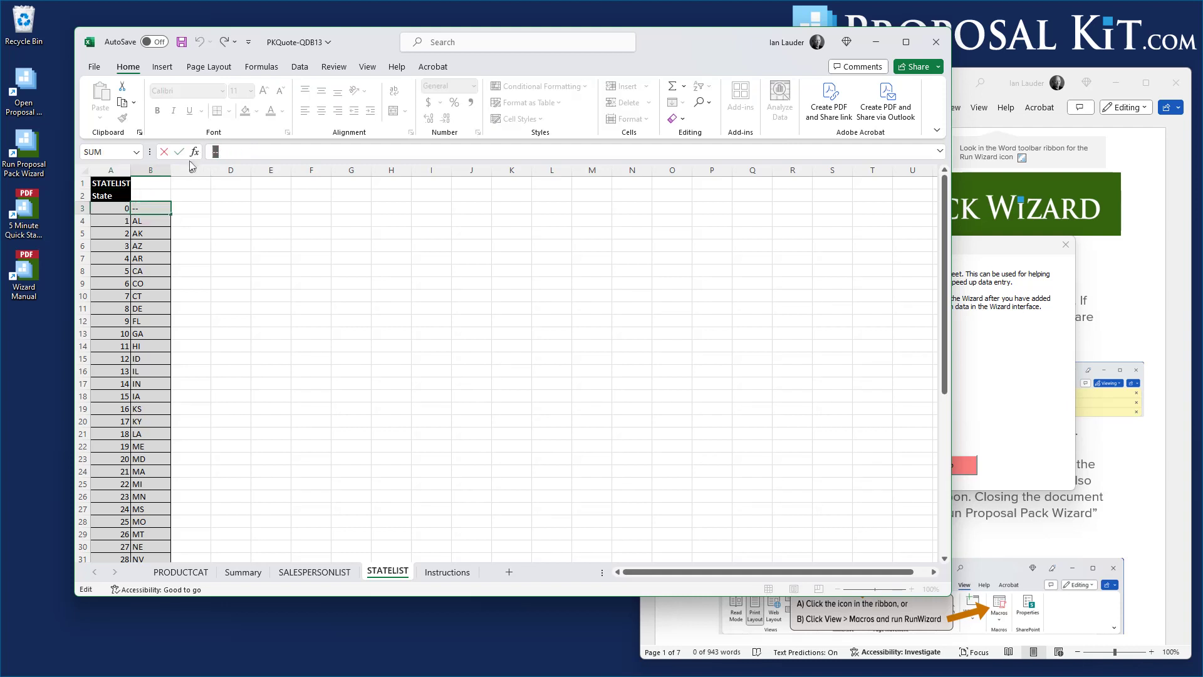
text(BLANK)
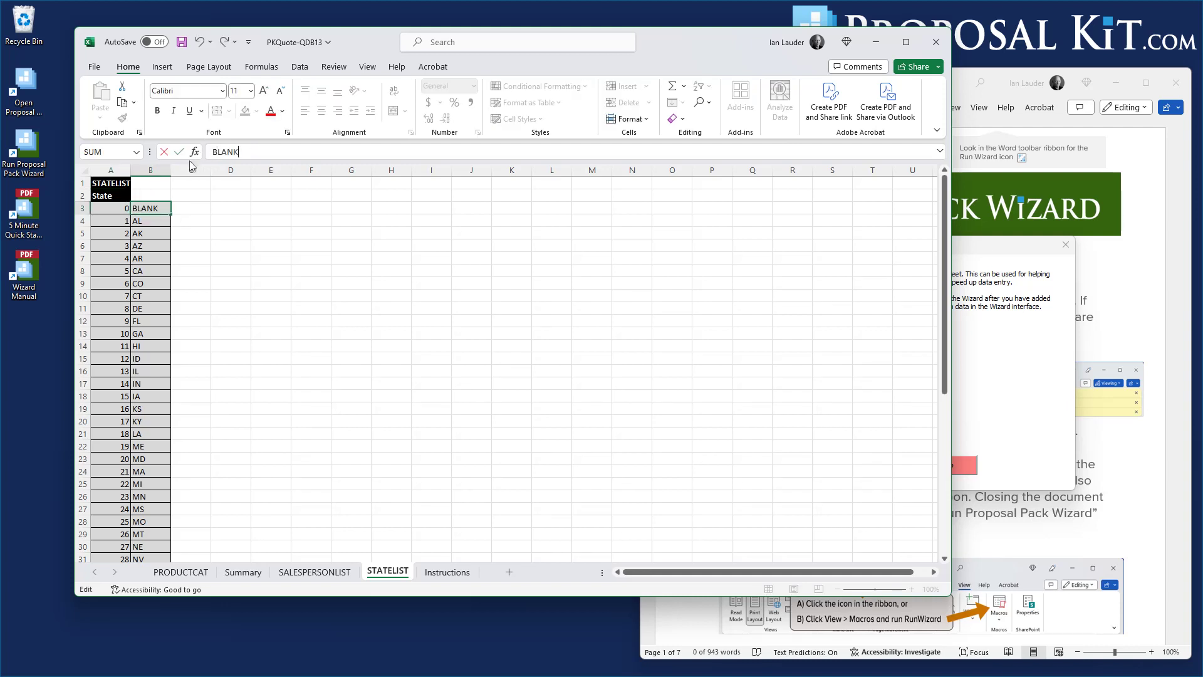
click(156, 232)
Add a state entry in row 54 of the STATELIST sheet with code 51 and abbreviation PR.
scroll(227, 265, down, 17)
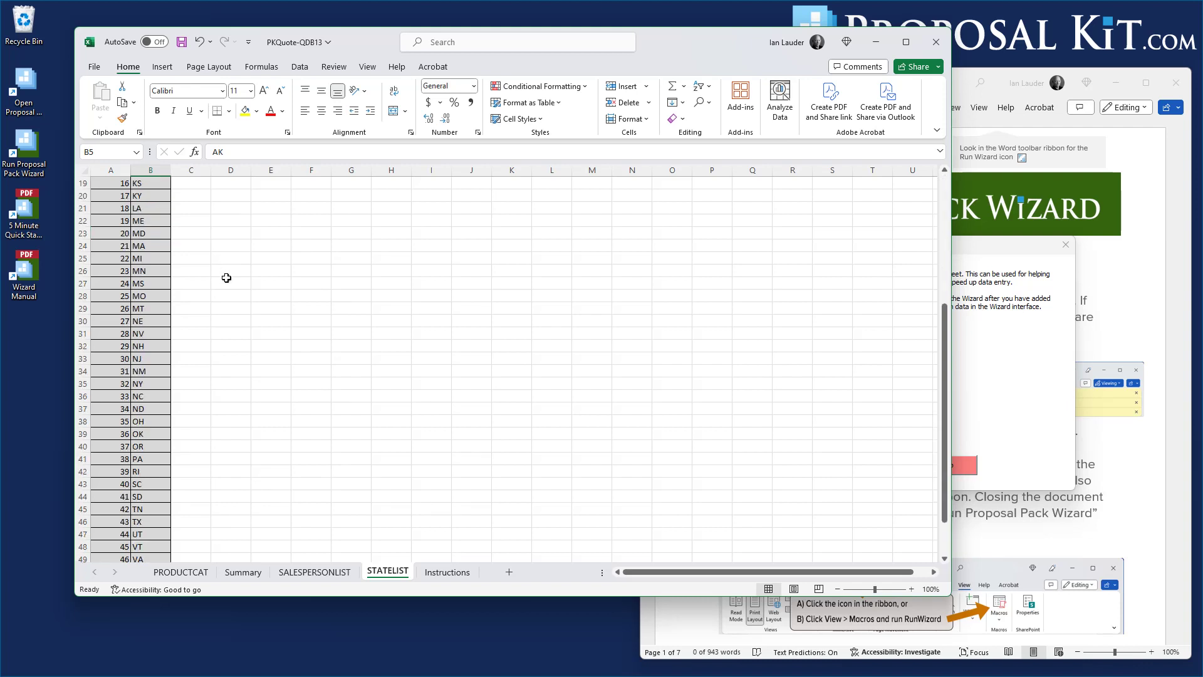
scroll(226, 274, up, 4)
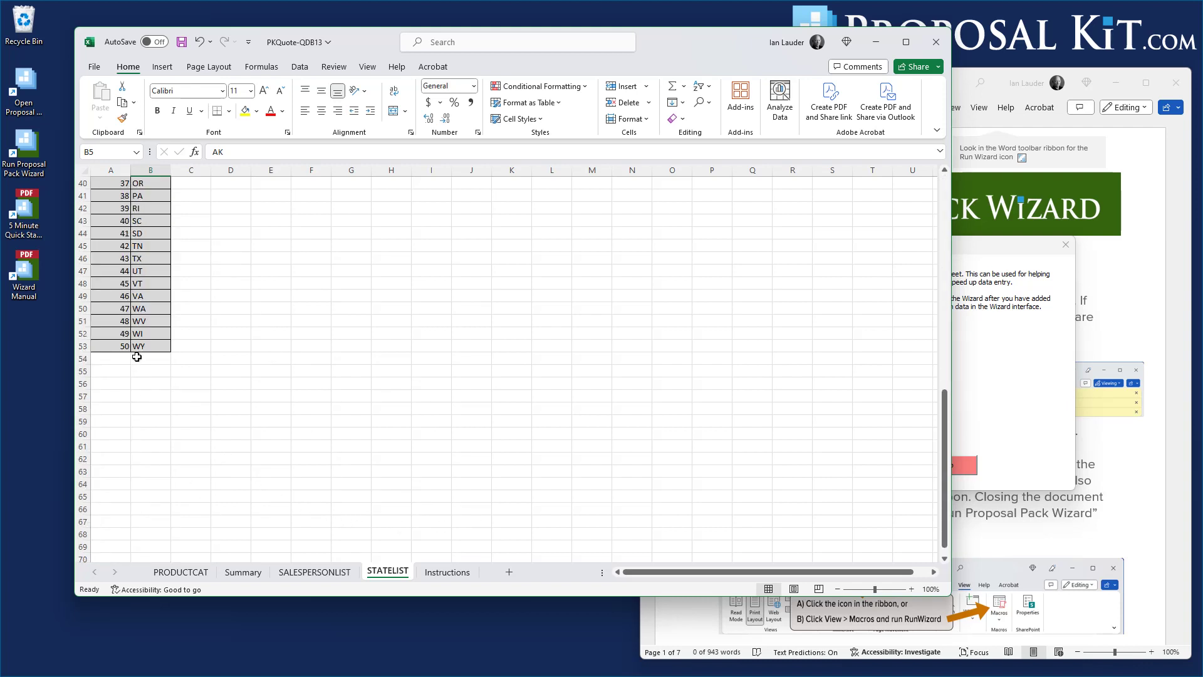
scroll(136, 357, up, 1)
click(114, 393)
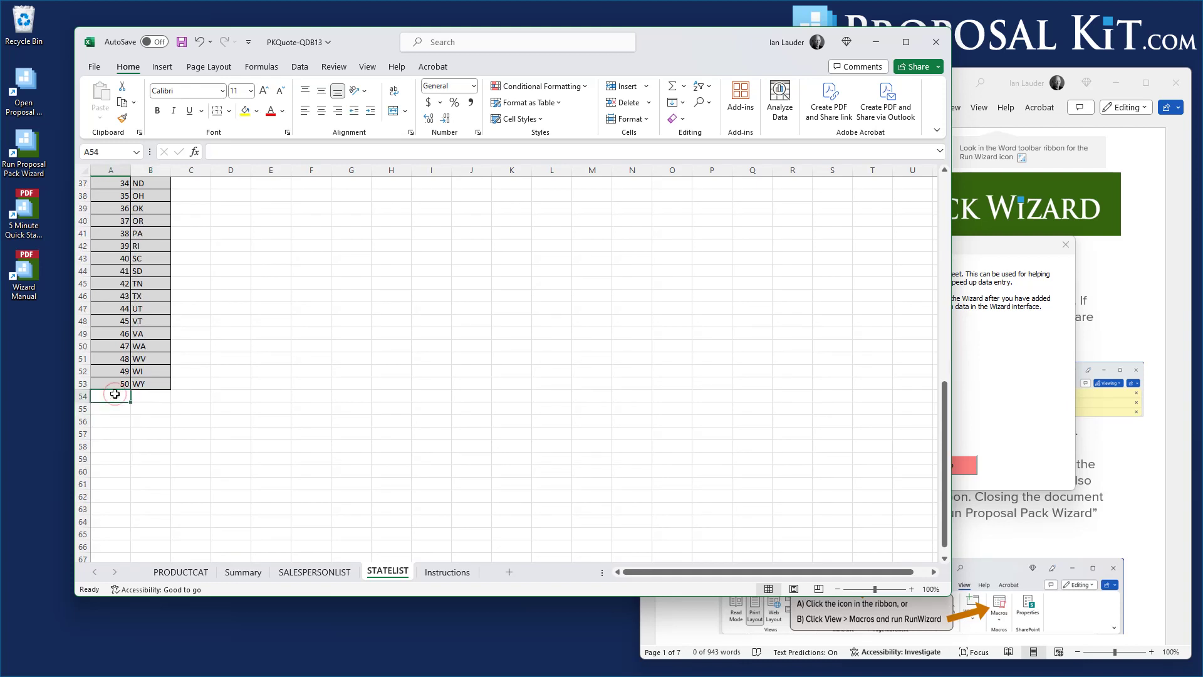
text(51)
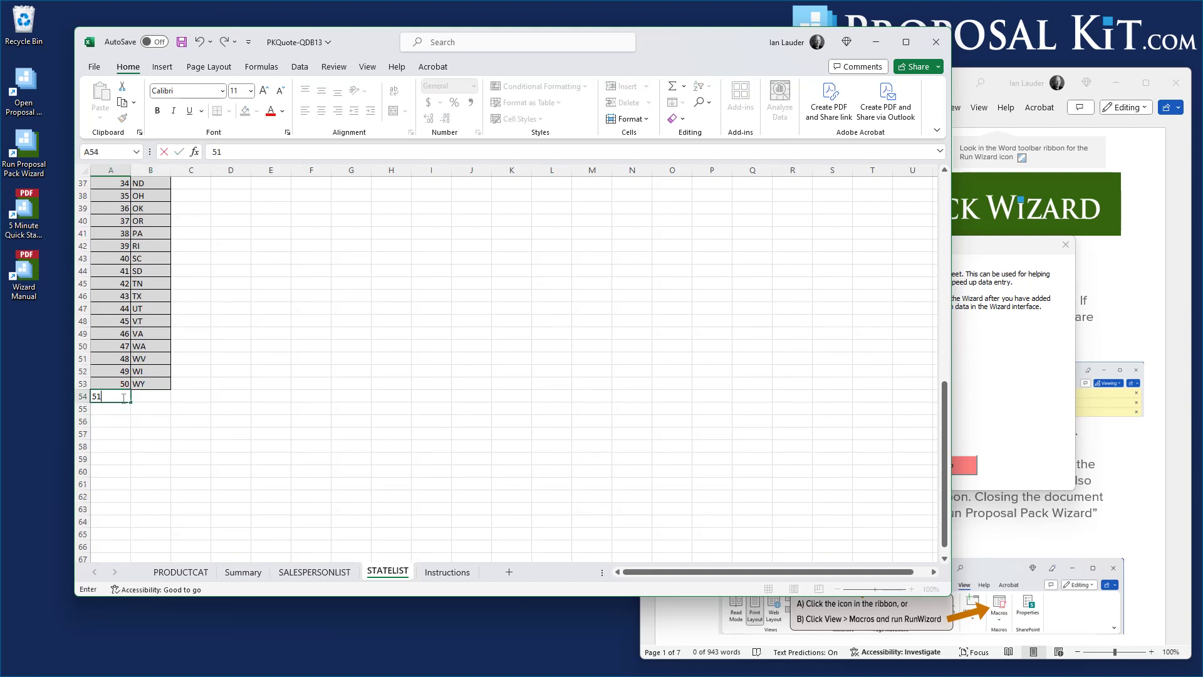
click(137, 396)
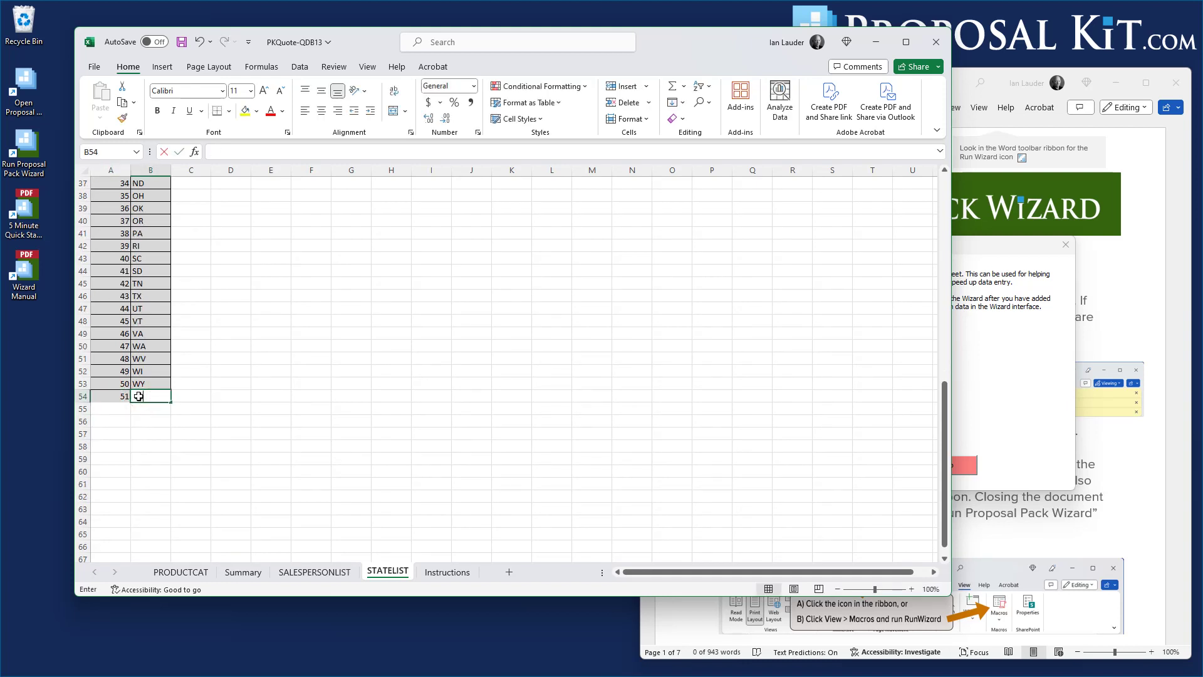
text(PR)
click(148, 410)
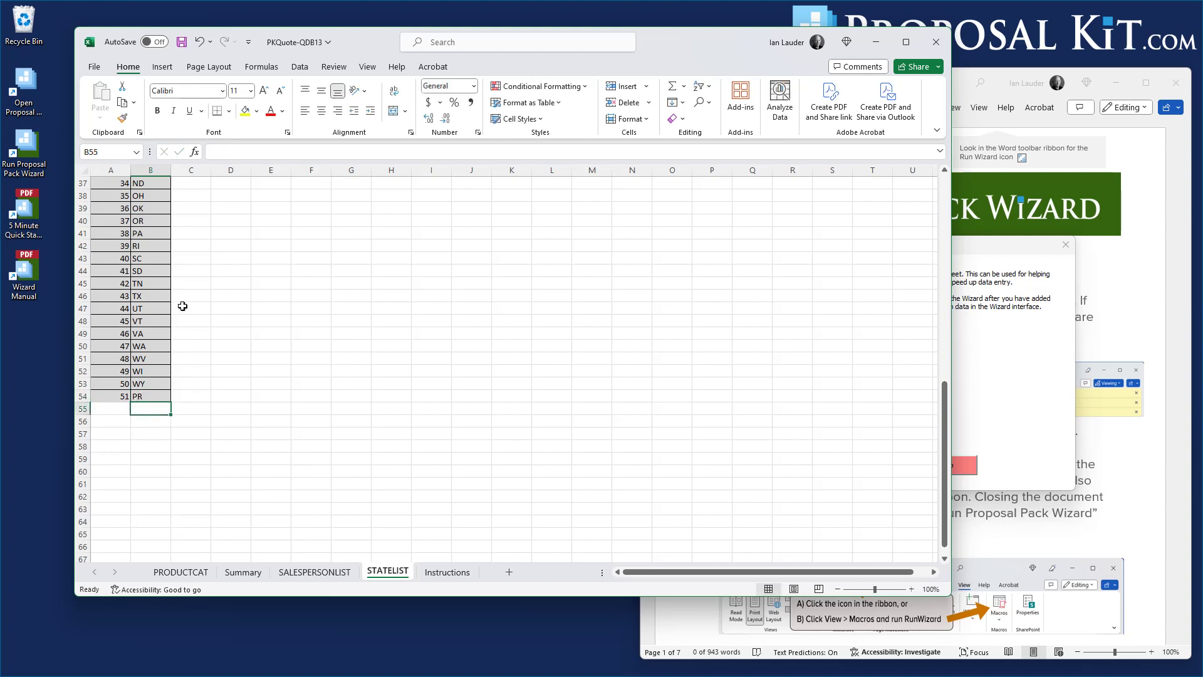
click(138, 419)
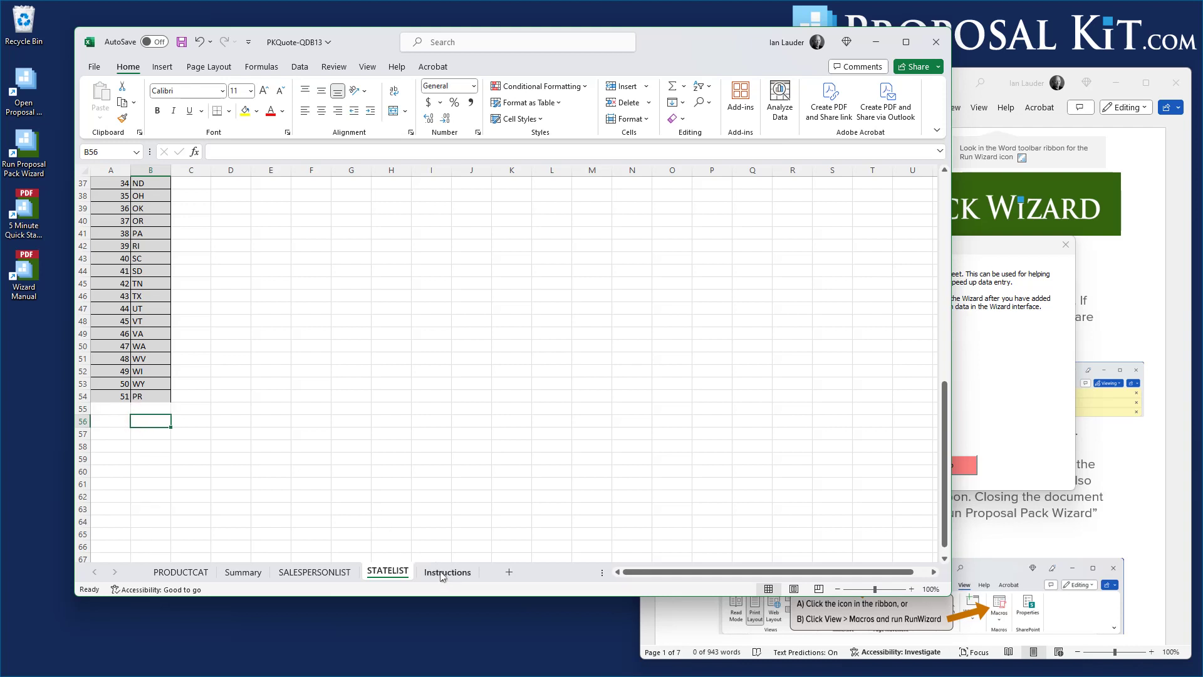
Save and close the exported workbook, and dismiss the quote export dialog.
click(181, 42)
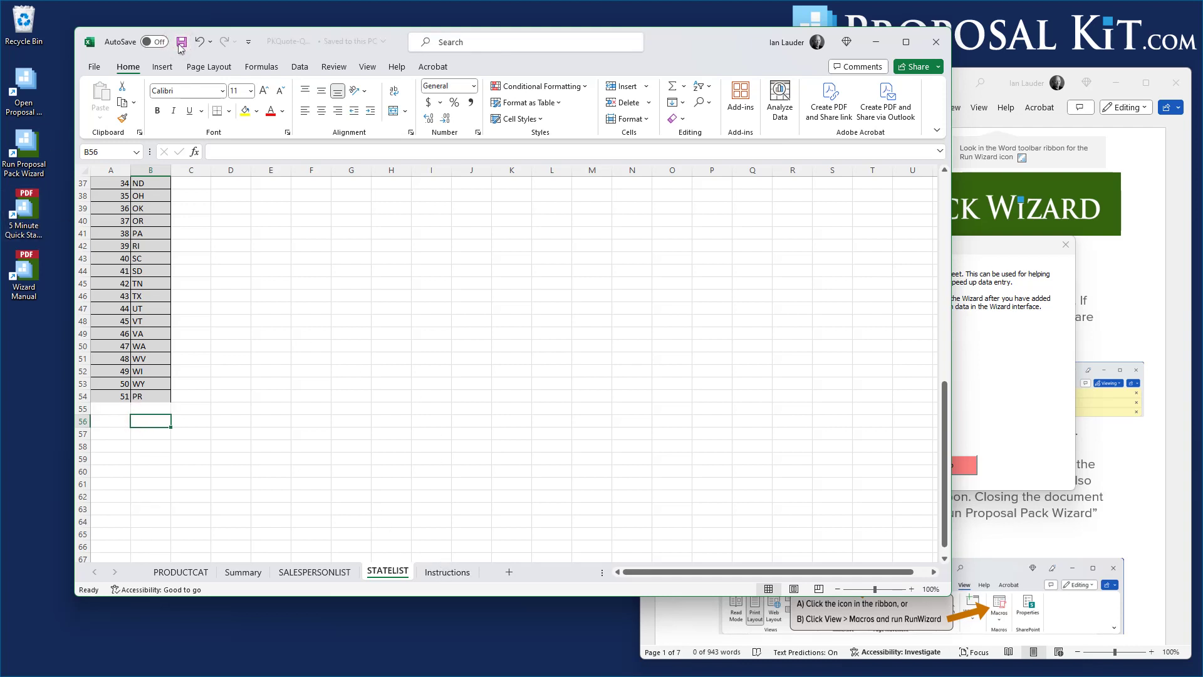
click(935, 43)
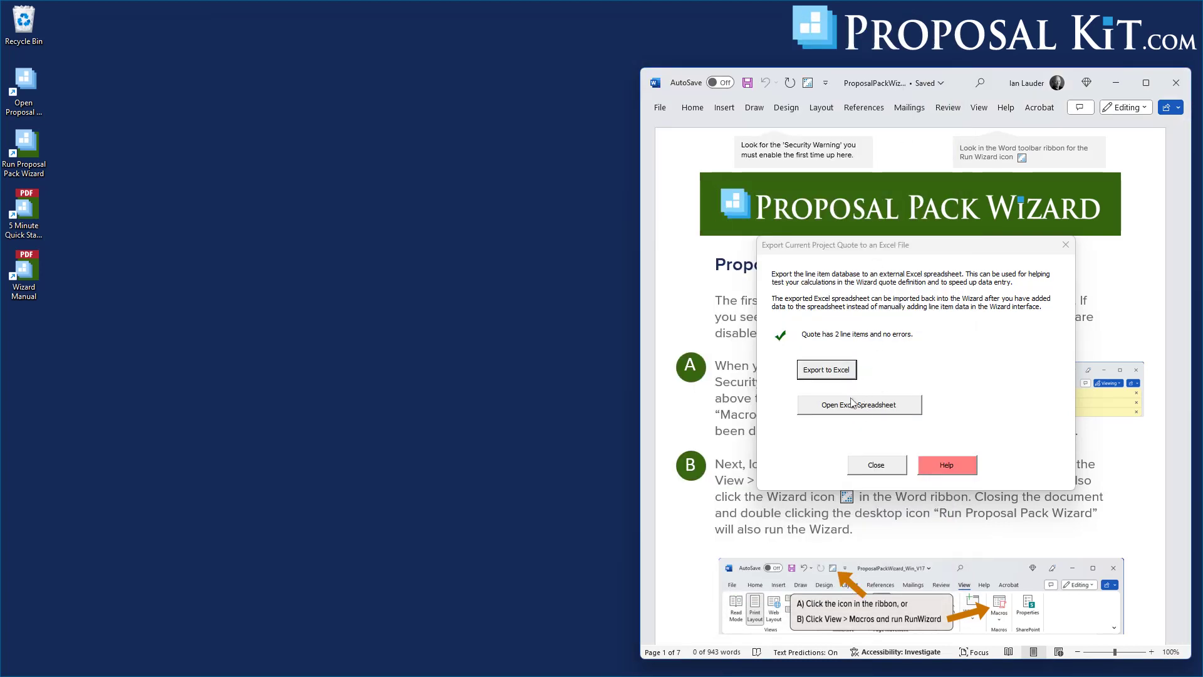
click(876, 466)
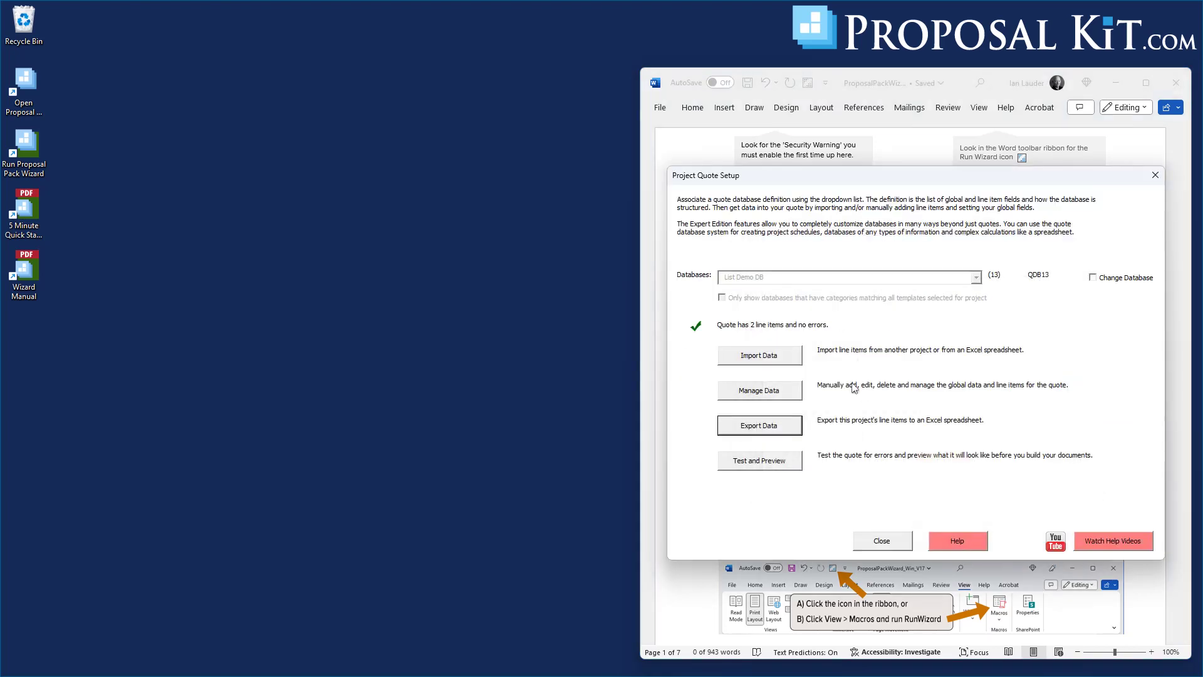
Import the edited data from the project's Excel file, replacing the line items in the quote.
click(775, 360)
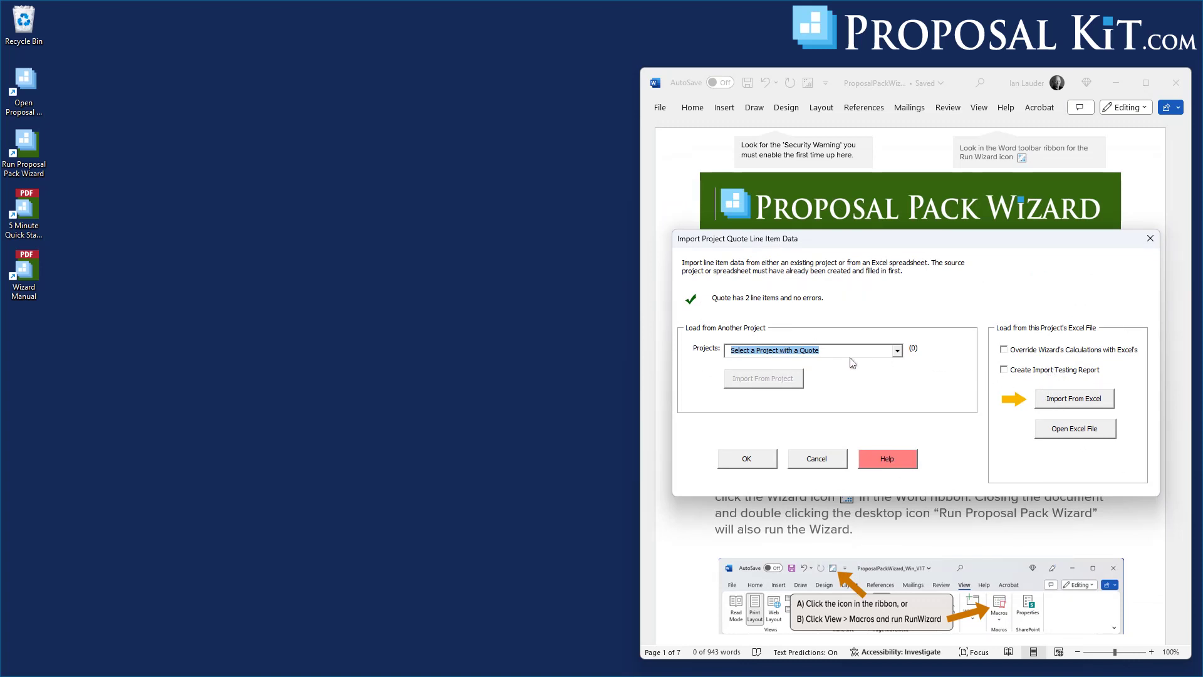
click(1065, 403)
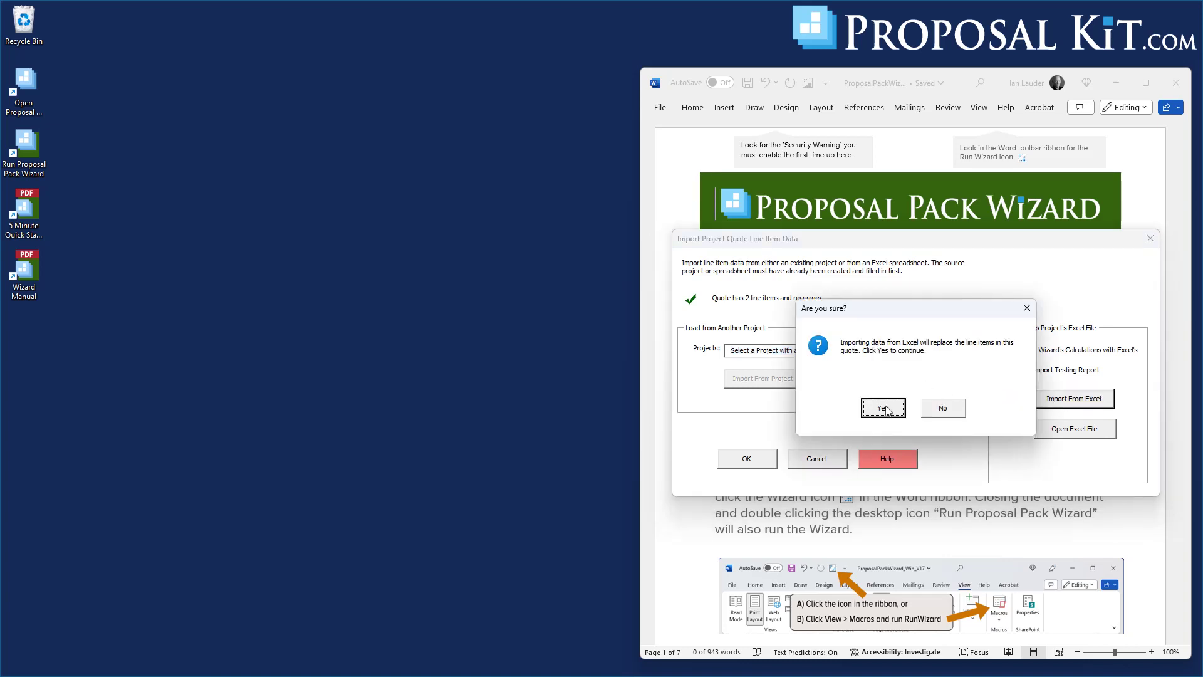
click(885, 408)
click(913, 417)
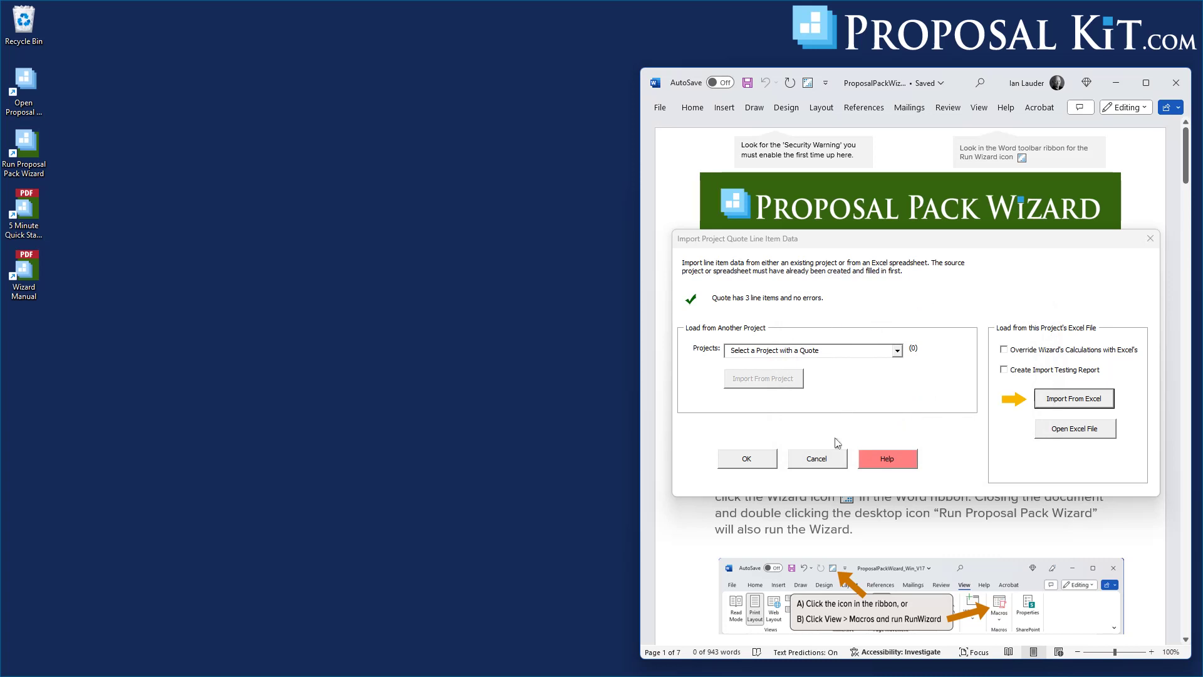
click(748, 463)
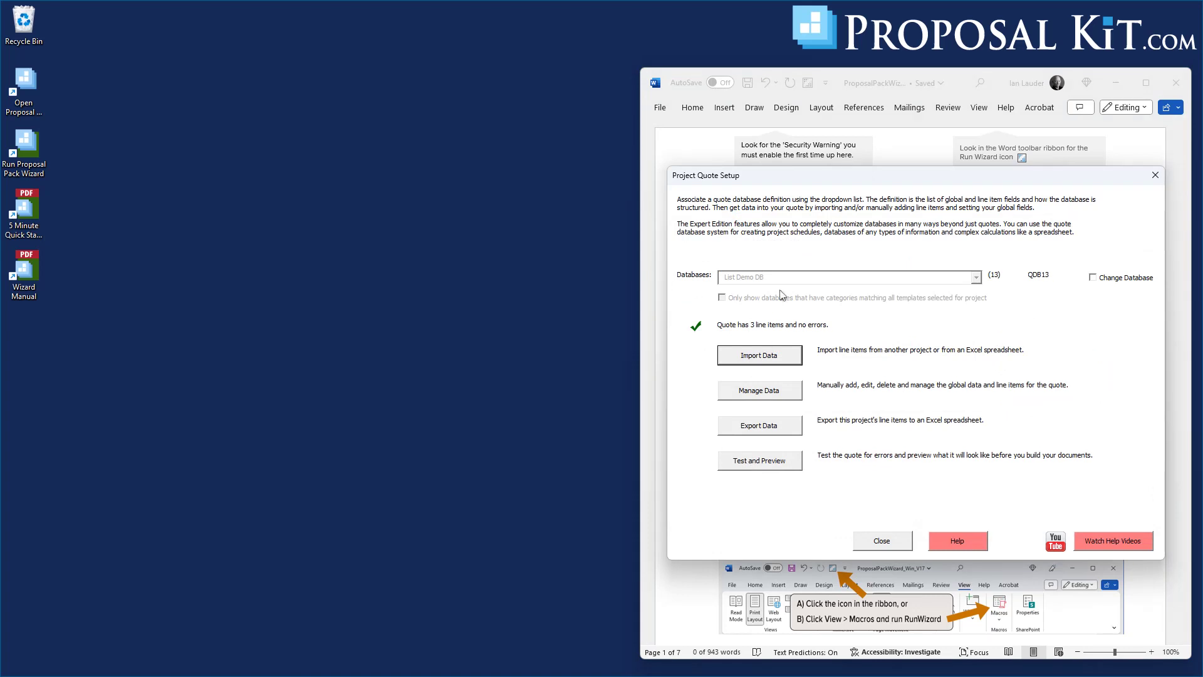
Review the imported line items of the Products category.
click(765, 390)
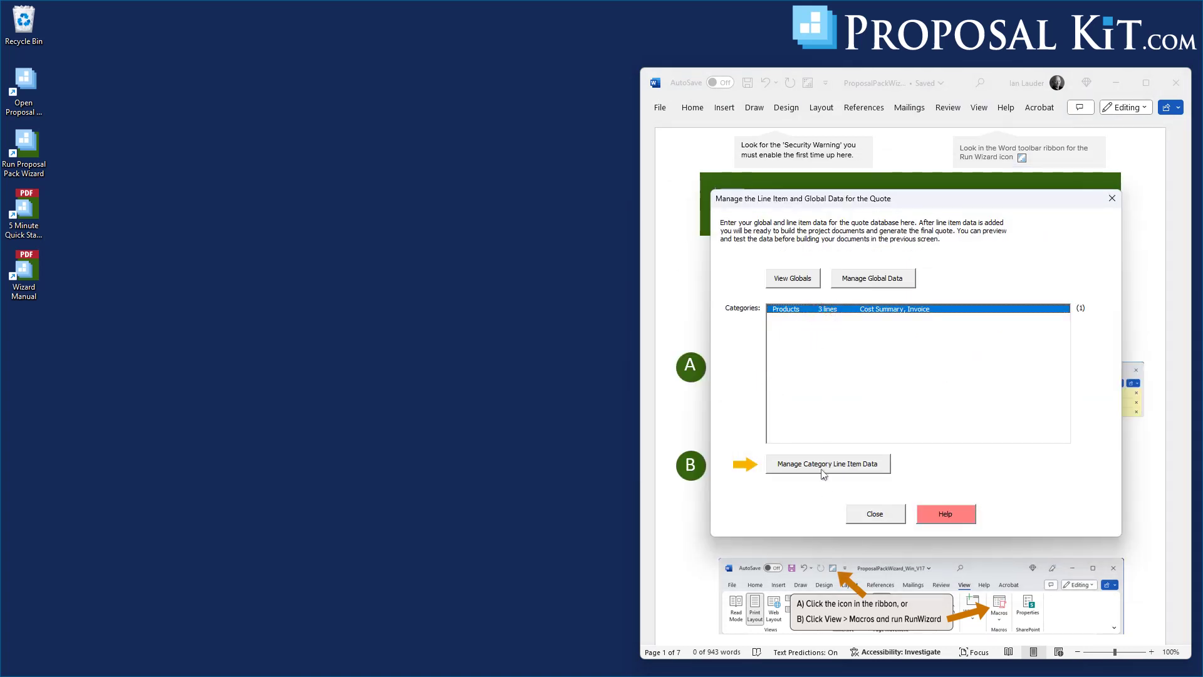
click(823, 473)
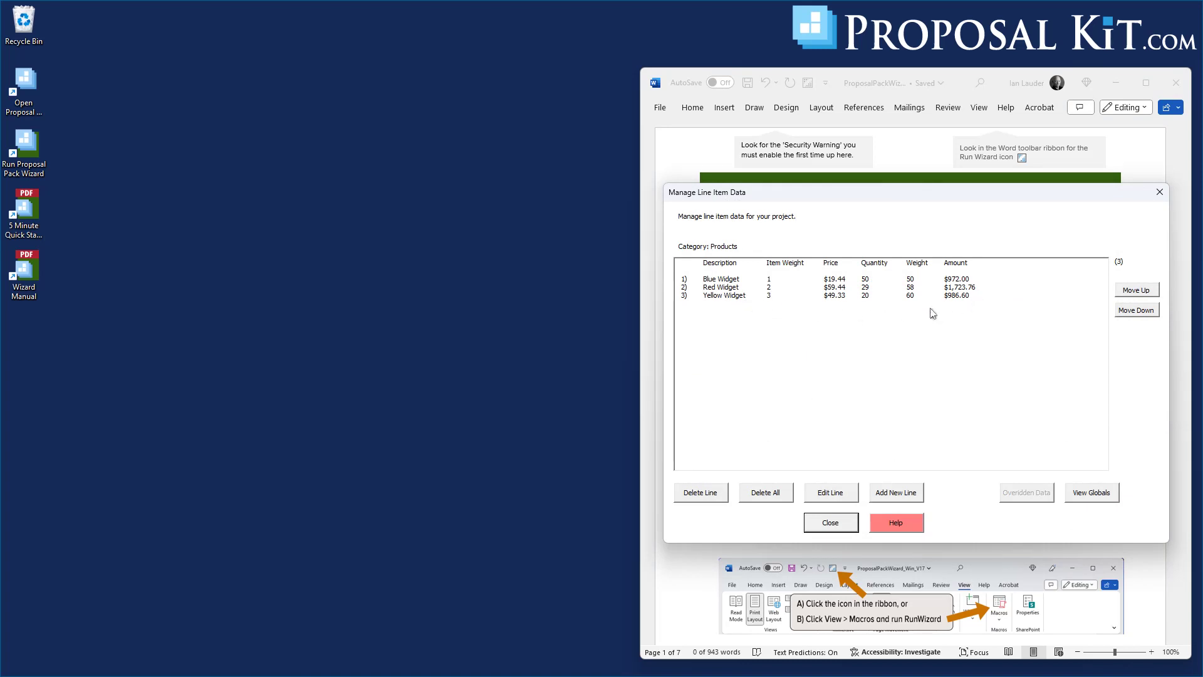
click(818, 524)
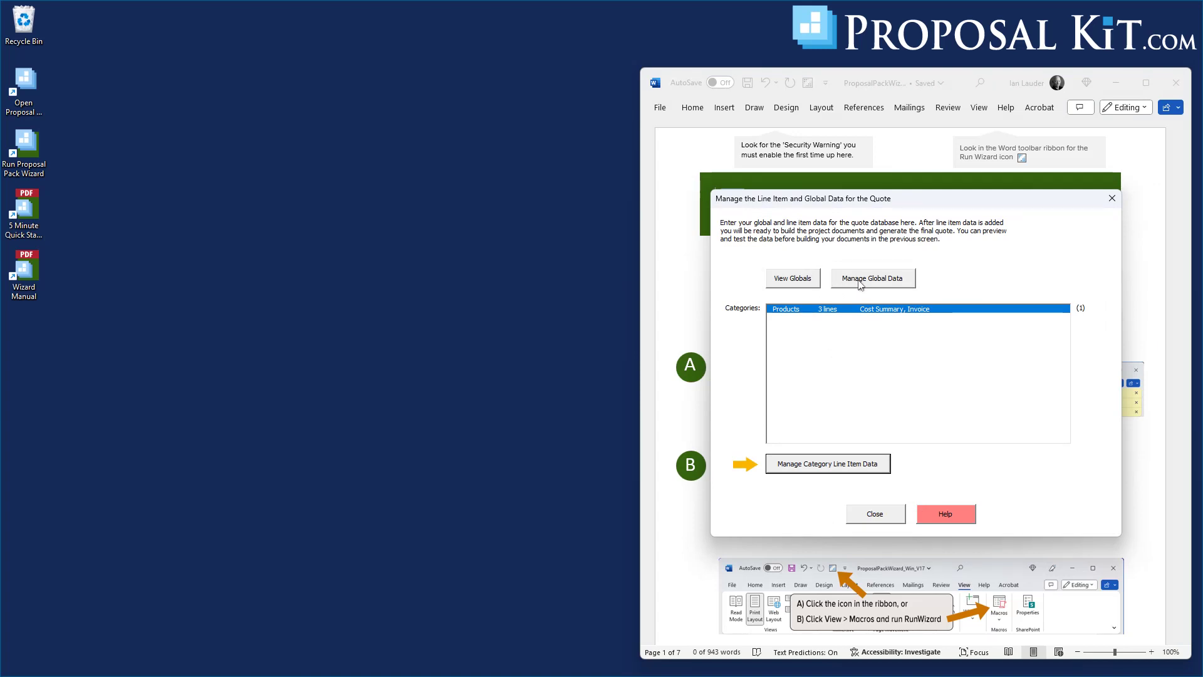
Check the Sales Person and State choices in the project's global data, keeping the current selections.
click(860, 282)
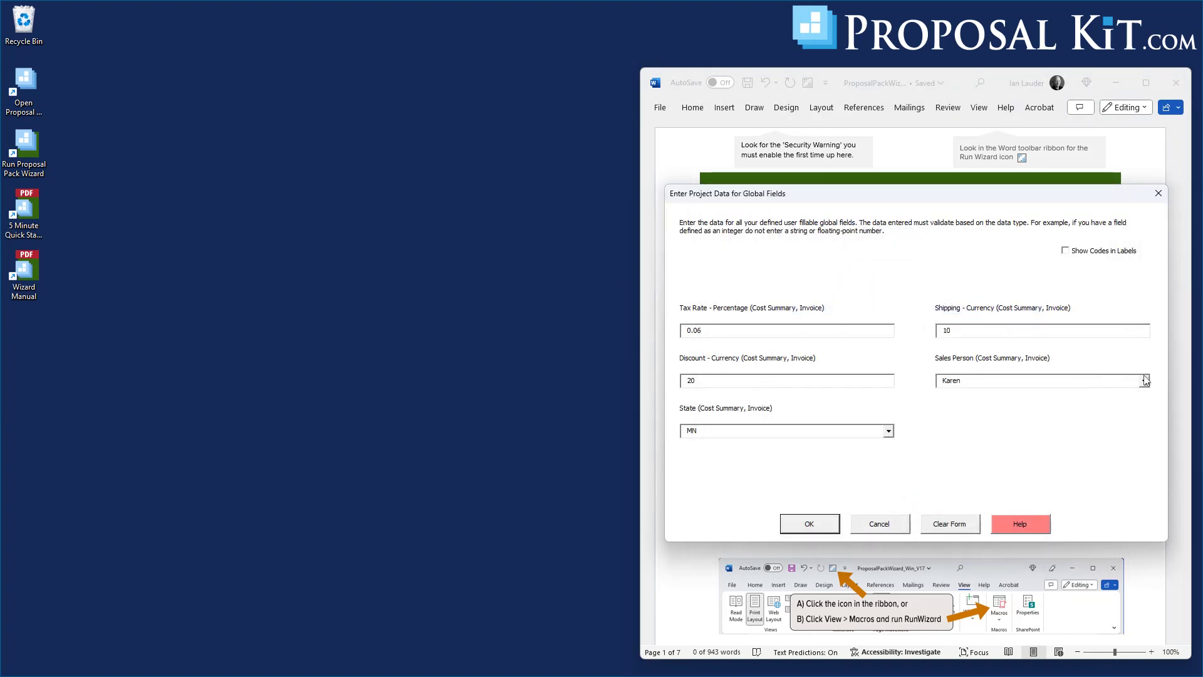
click(1144, 379)
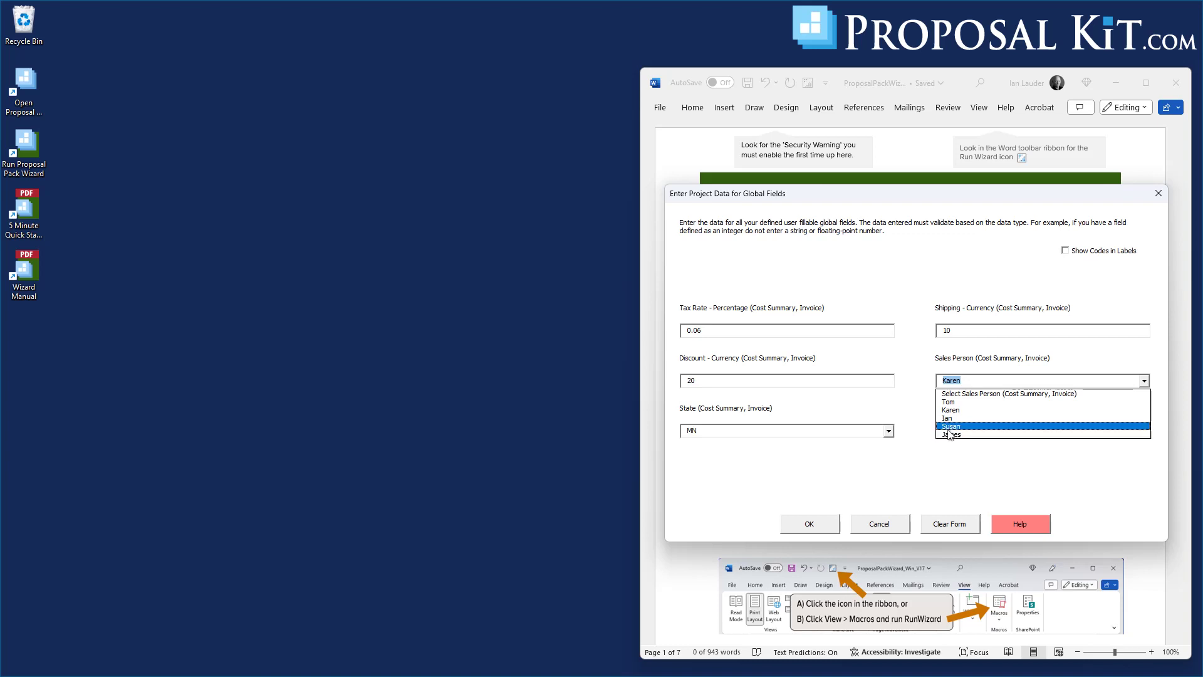
click(888, 431)
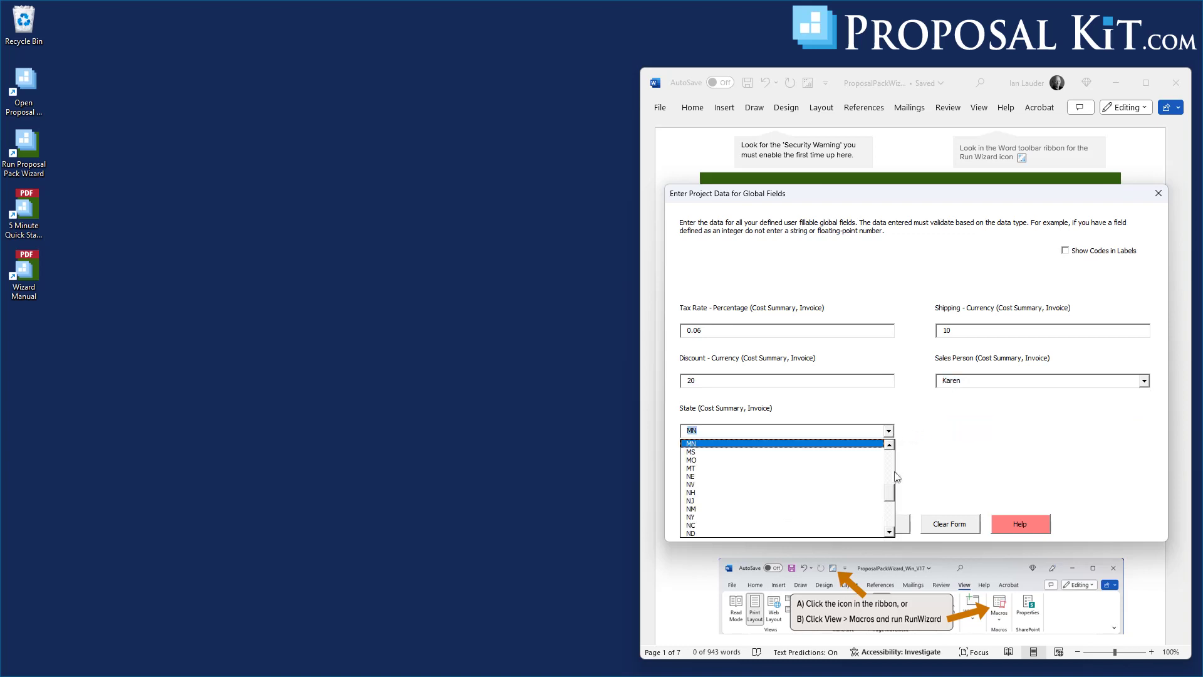
scroll(894, 524, down, 6)
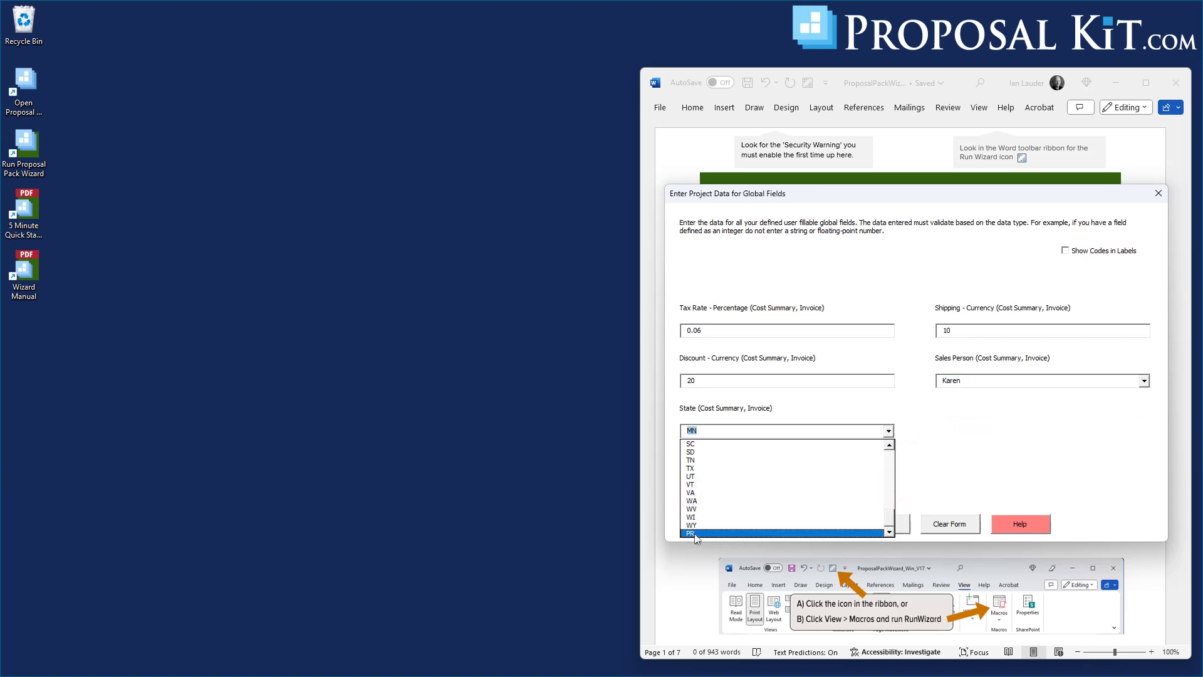
click(1027, 418)
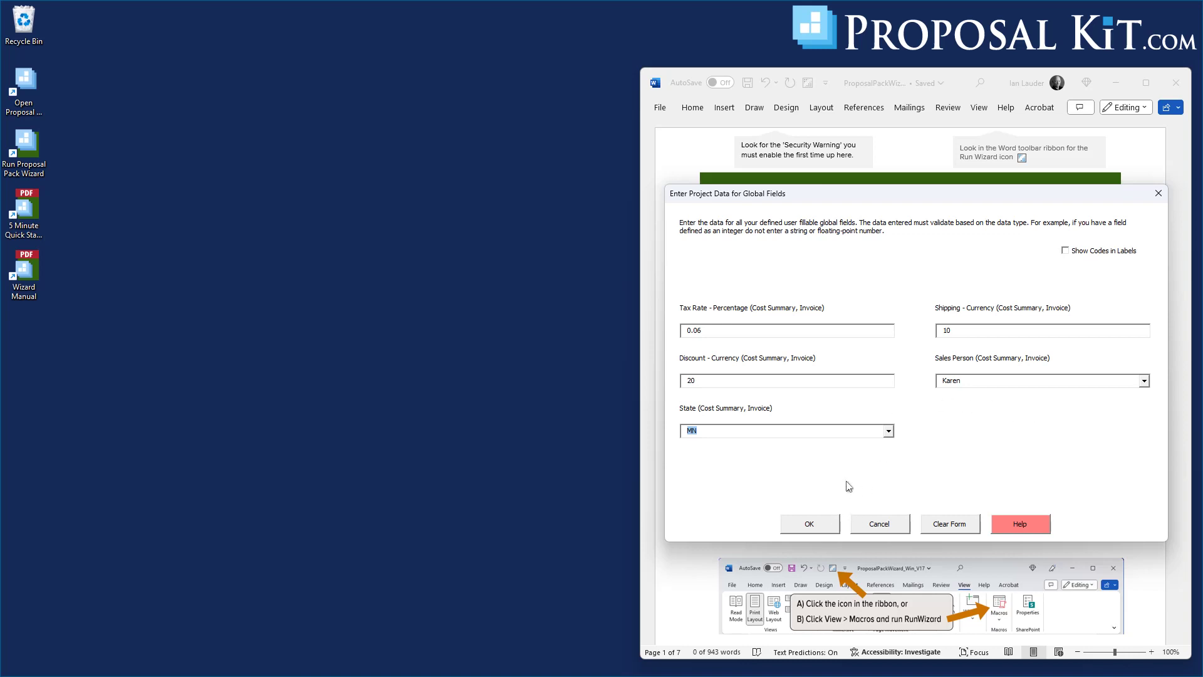
click(812, 526)
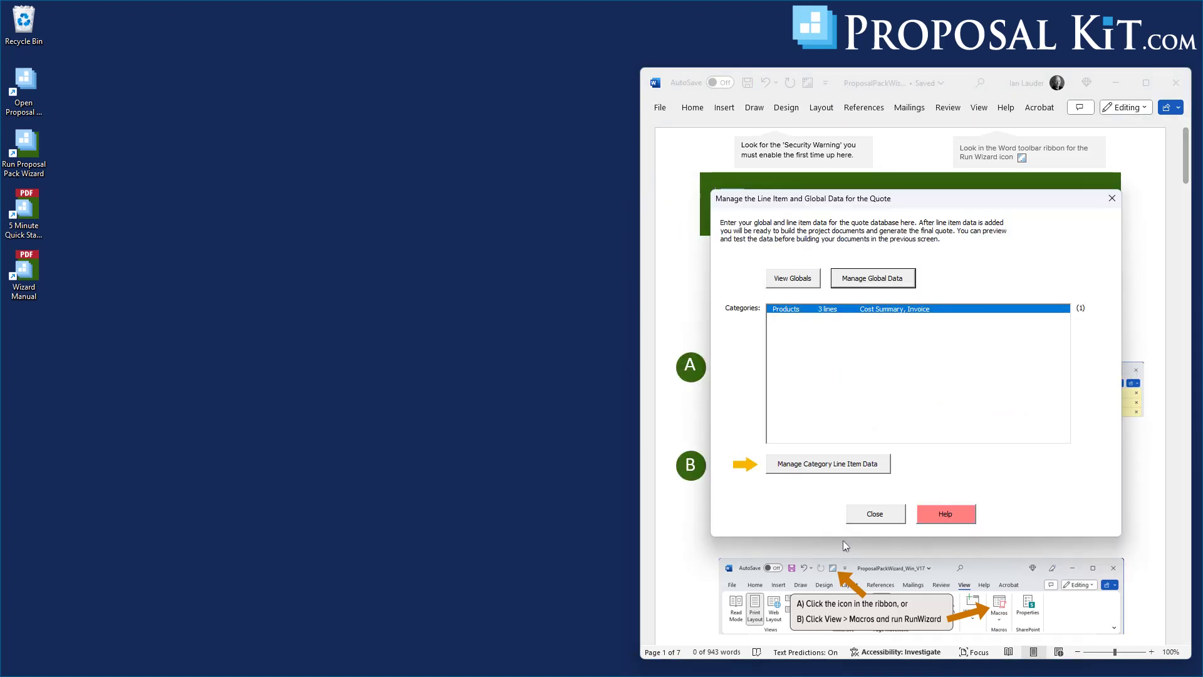
click(871, 515)
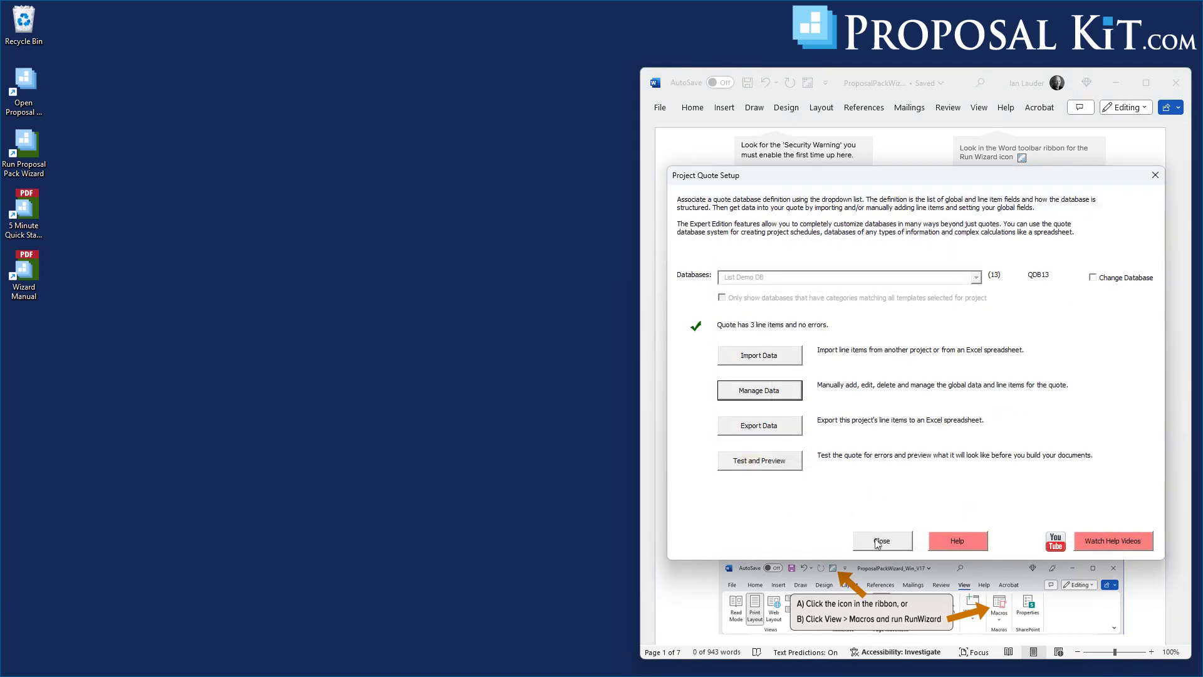
Leave the project setup and open the List Demo DB quote definition for editing through the Wizard preferences.
click(878, 541)
click(885, 540)
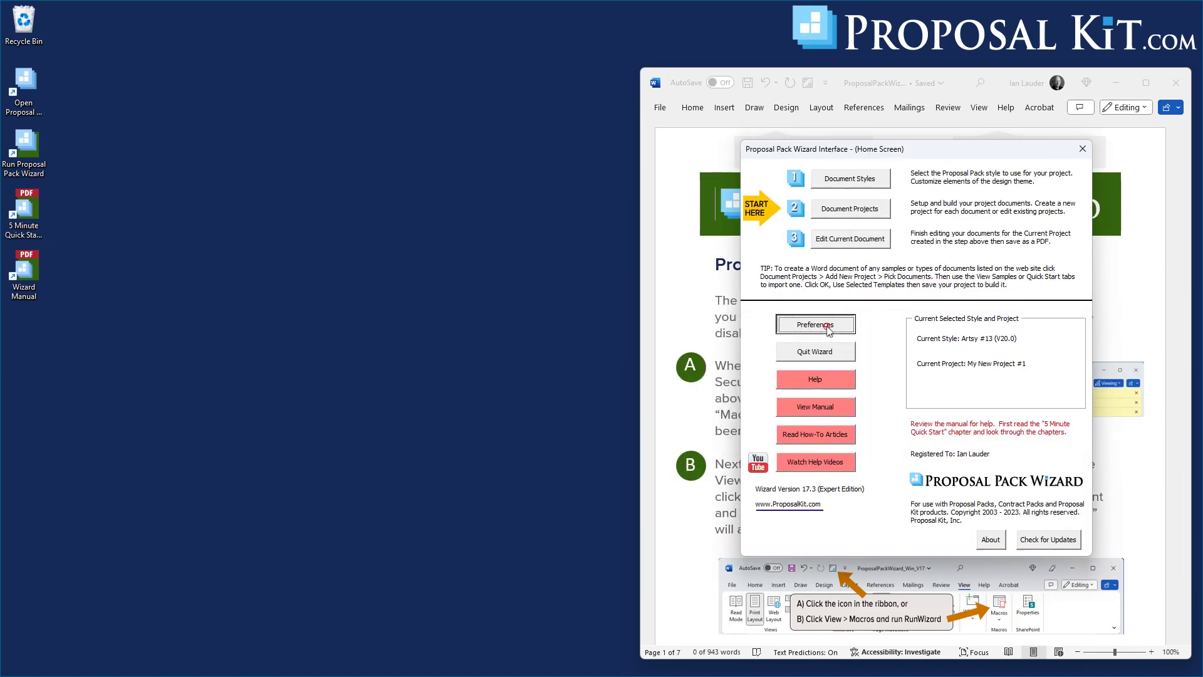
click(828, 329)
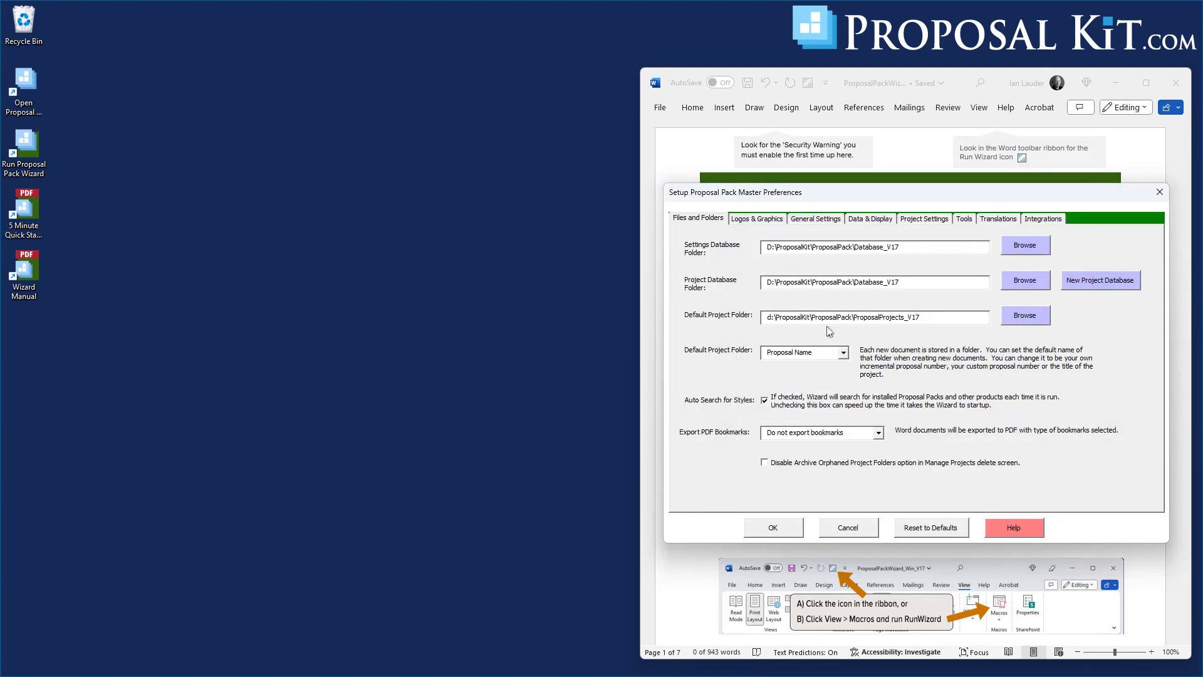
click(861, 221)
click(756, 246)
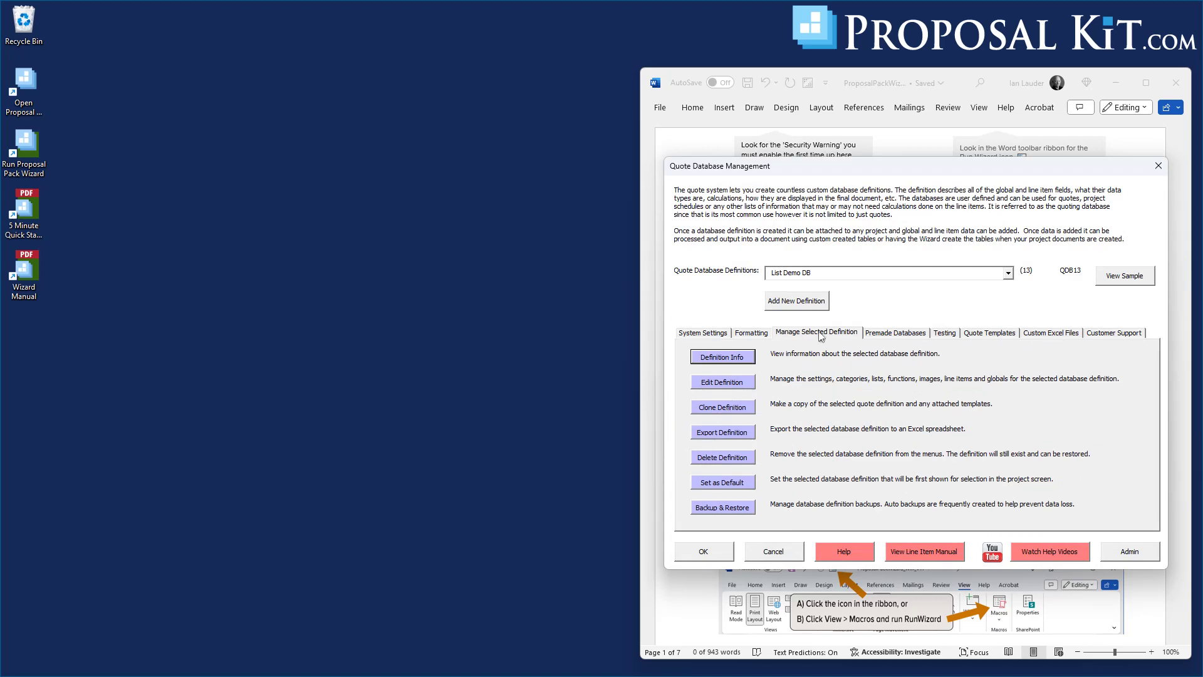
click(729, 386)
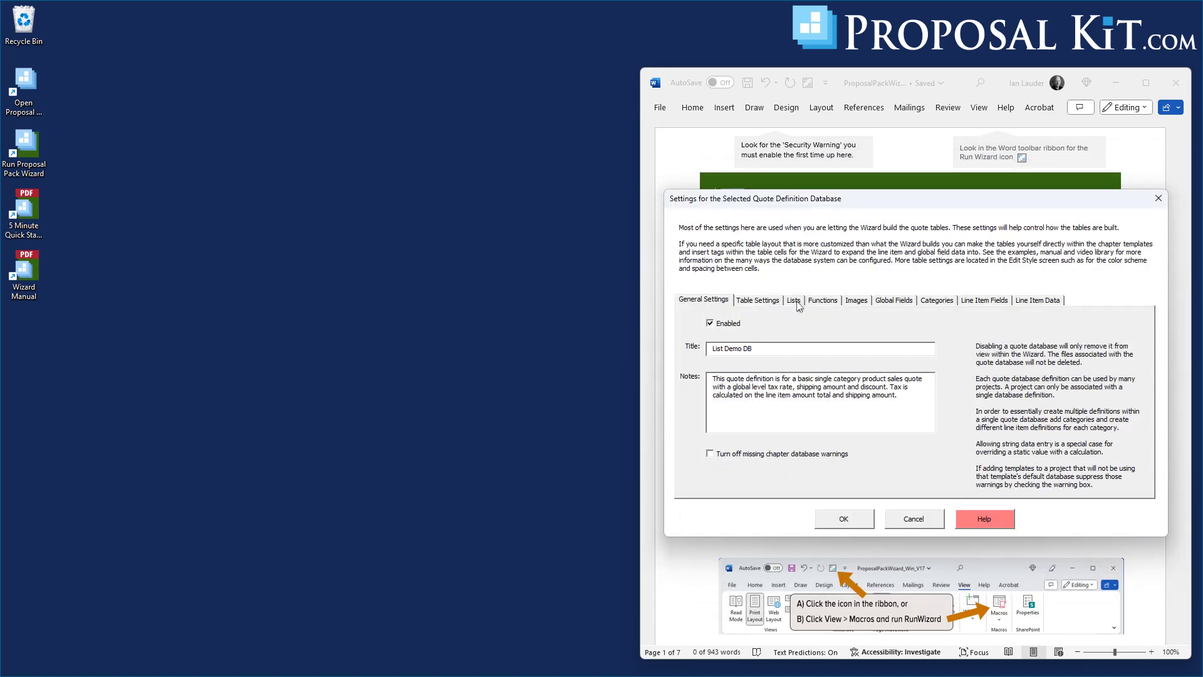
Open SALESPERSONLIST from the definition's dropdown lists and view its list items.
click(795, 301)
click(717, 335)
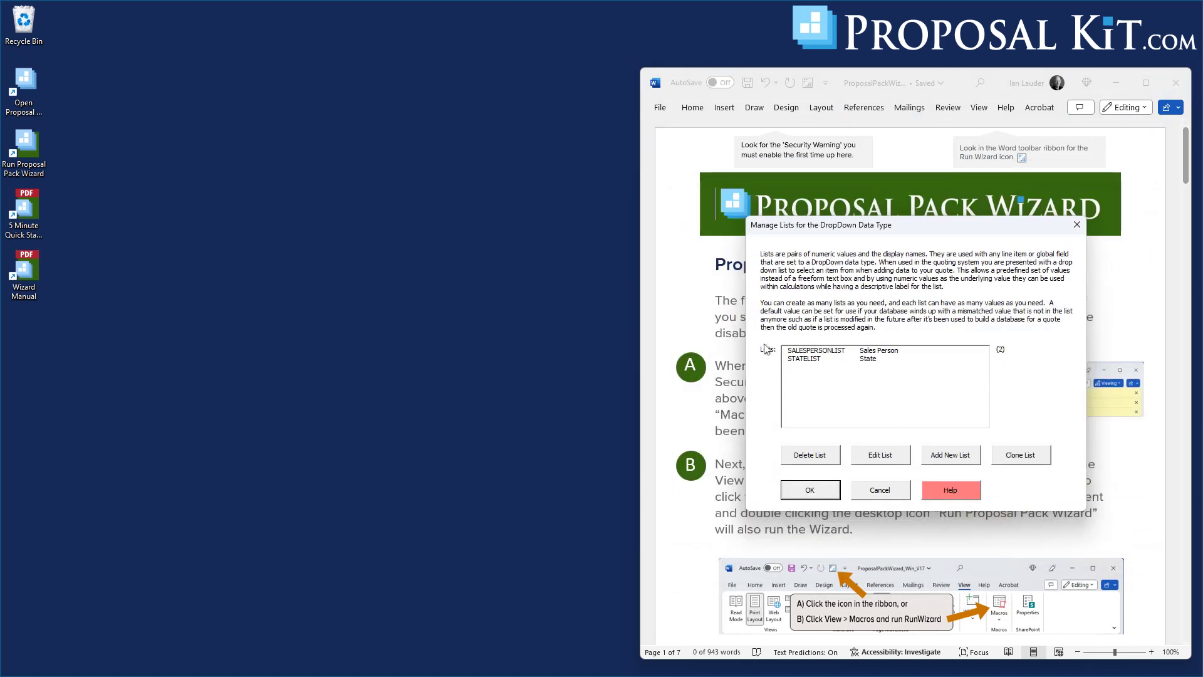
click(805, 351)
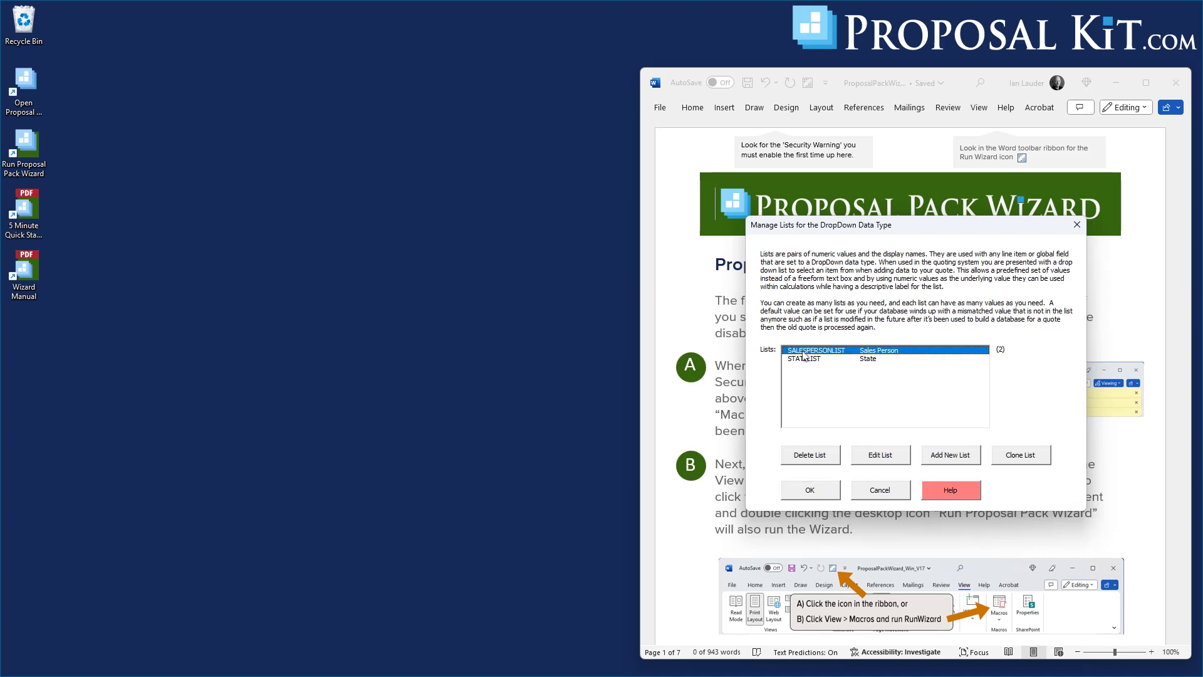
click(877, 456)
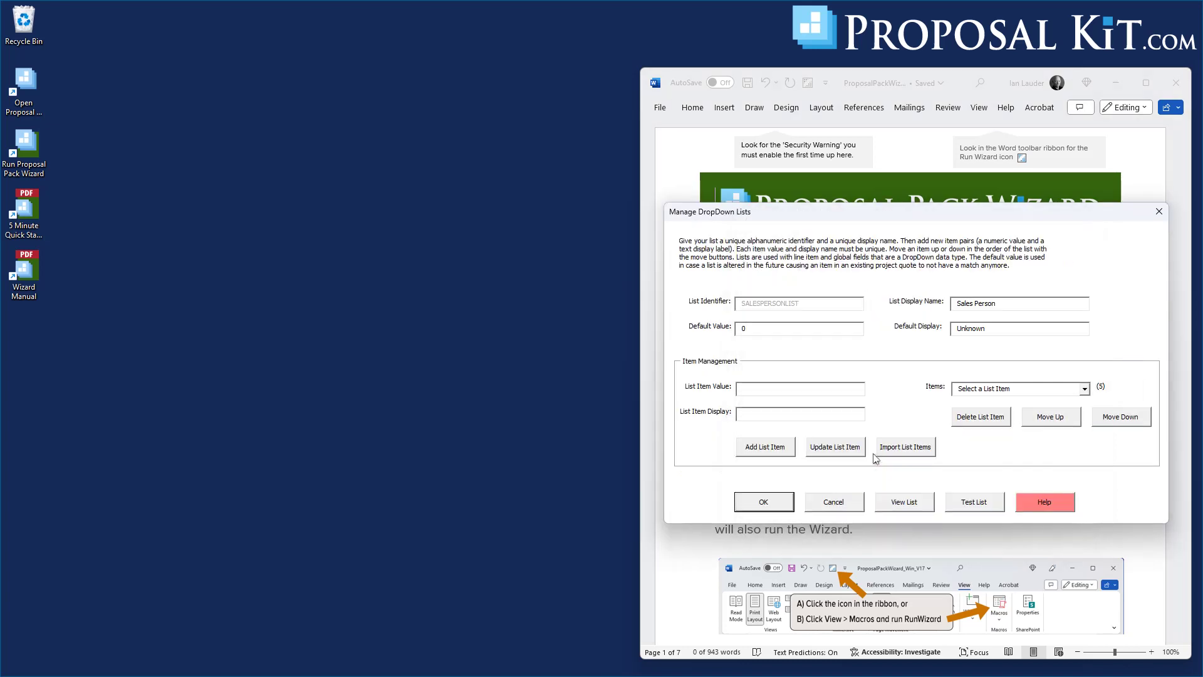
click(1084, 389)
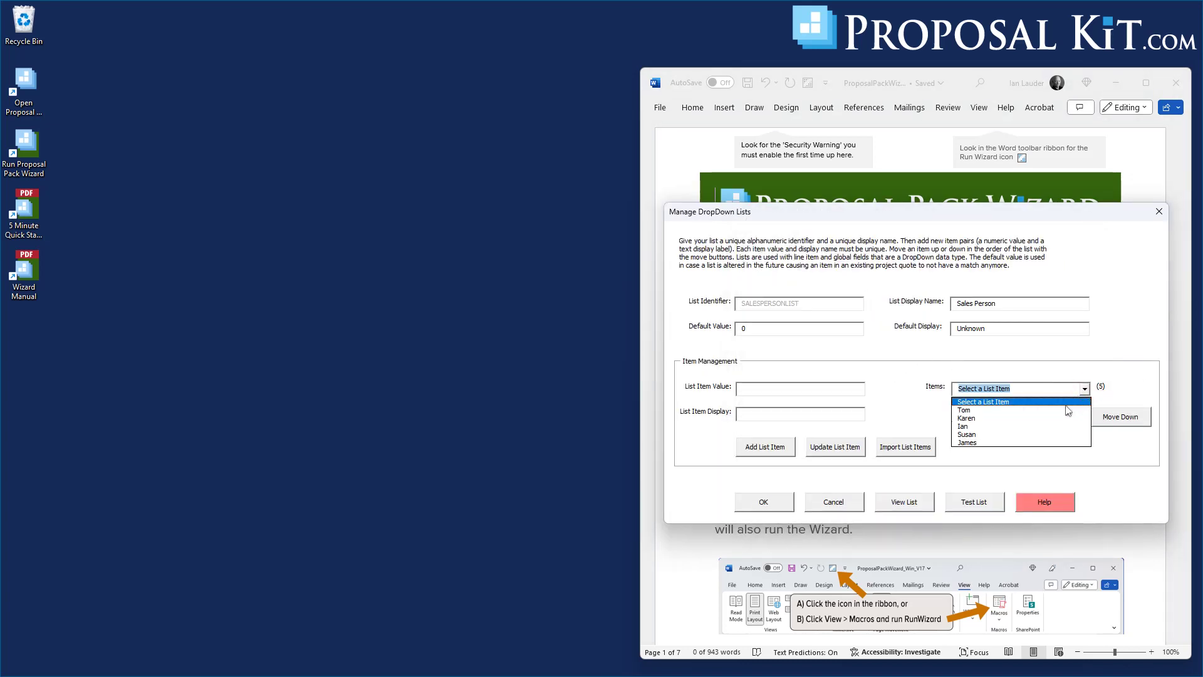
Leave the Sales Person list without changes, open STATELIST for editing and review its list items through the last entry.
click(970, 461)
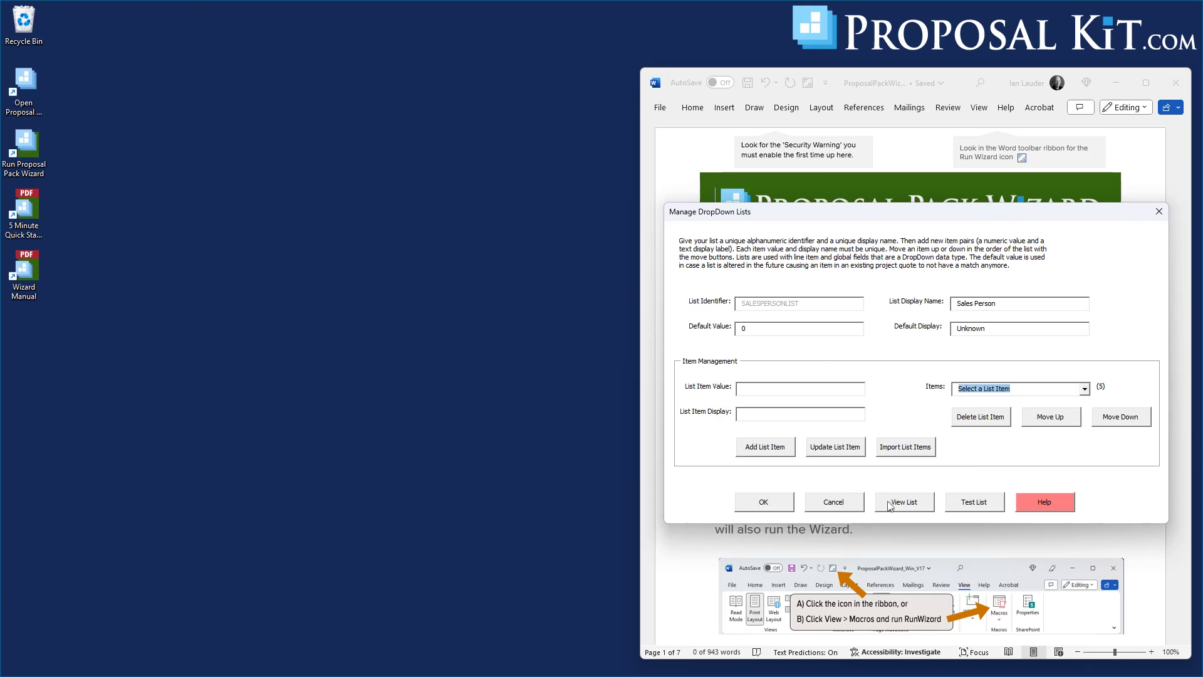
click(841, 501)
click(800, 362)
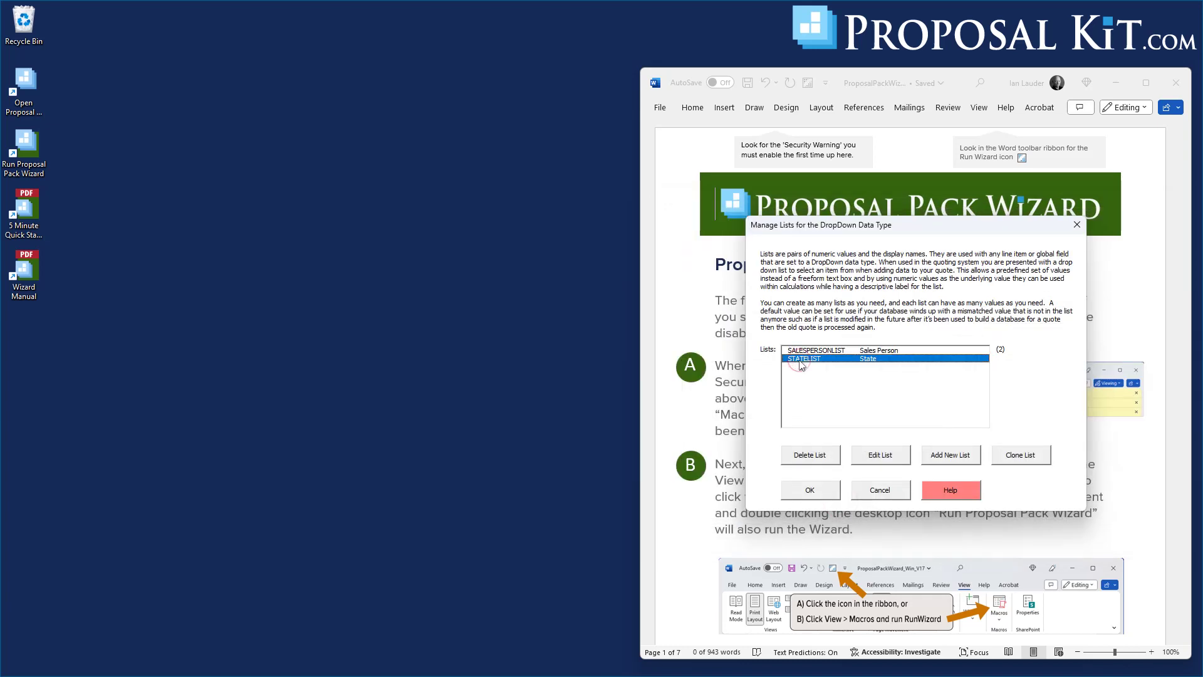
click(872, 462)
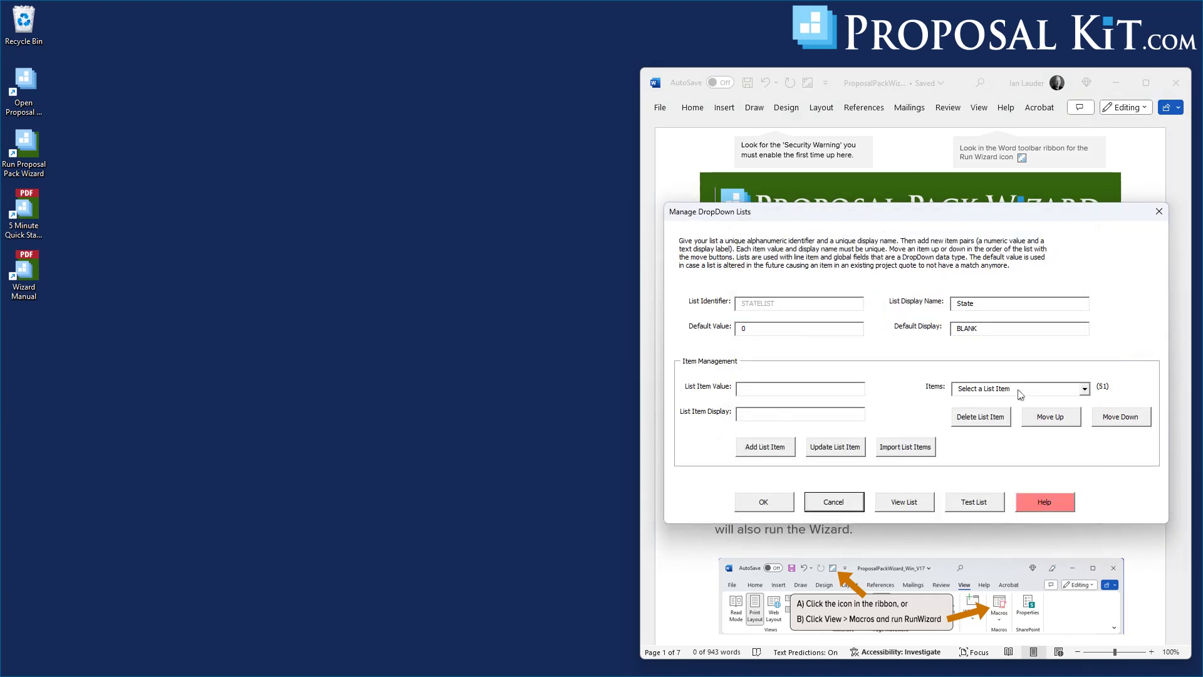
click(1084, 389)
drag(1086, 417, 1098, 479)
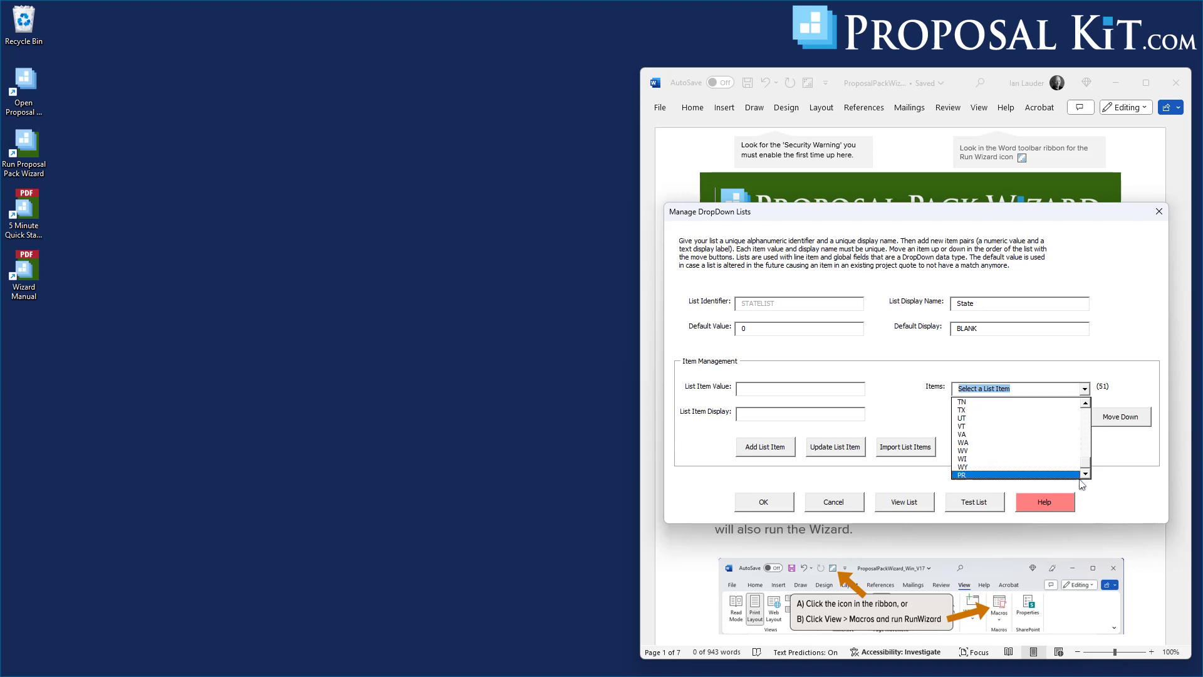
click(1112, 482)
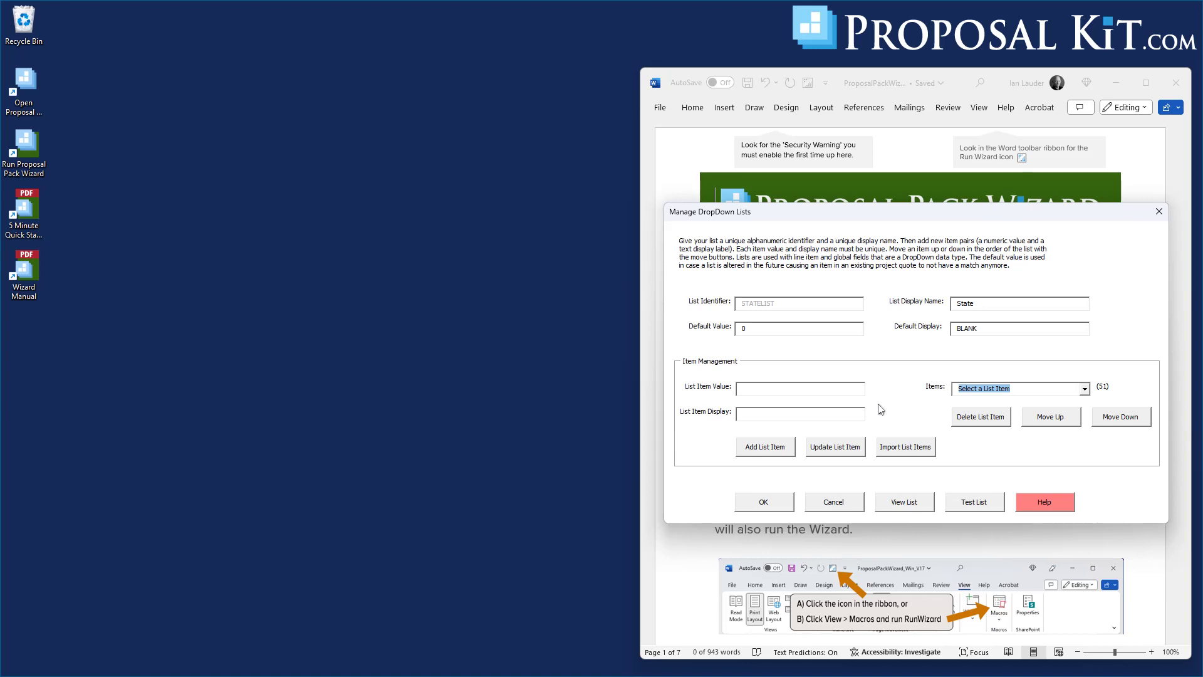
Accept the State list, the dropdown list manager and the List Demo DB definition settings to return to quote database management.
click(777, 506)
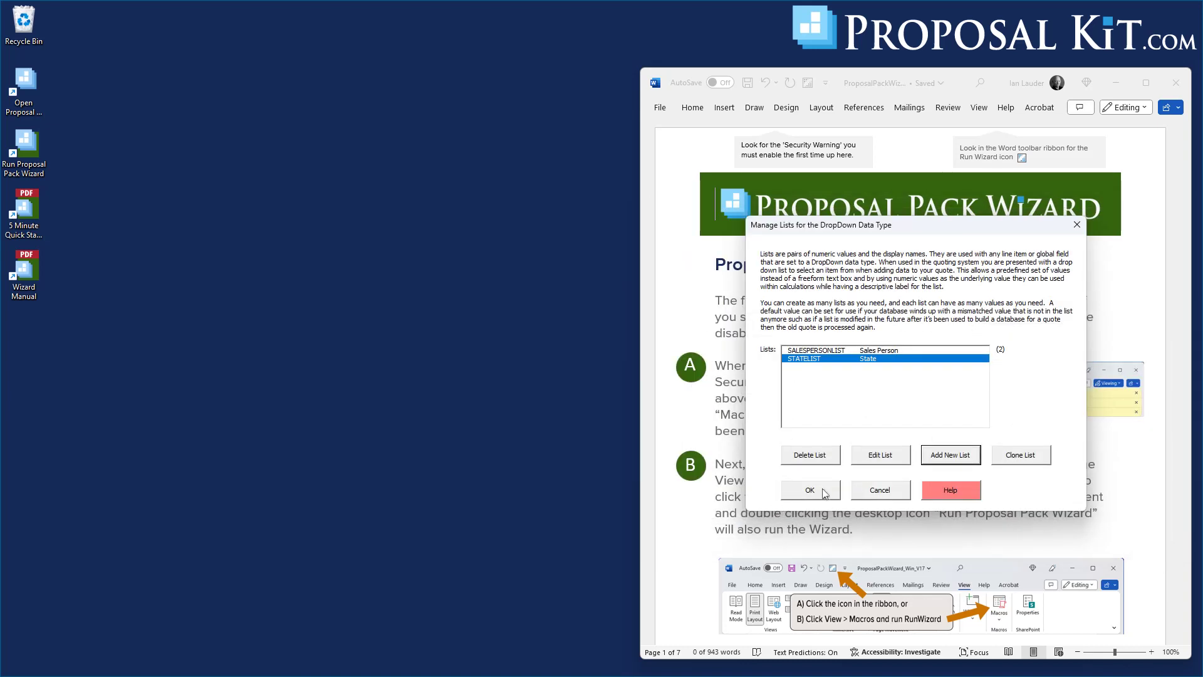
click(819, 493)
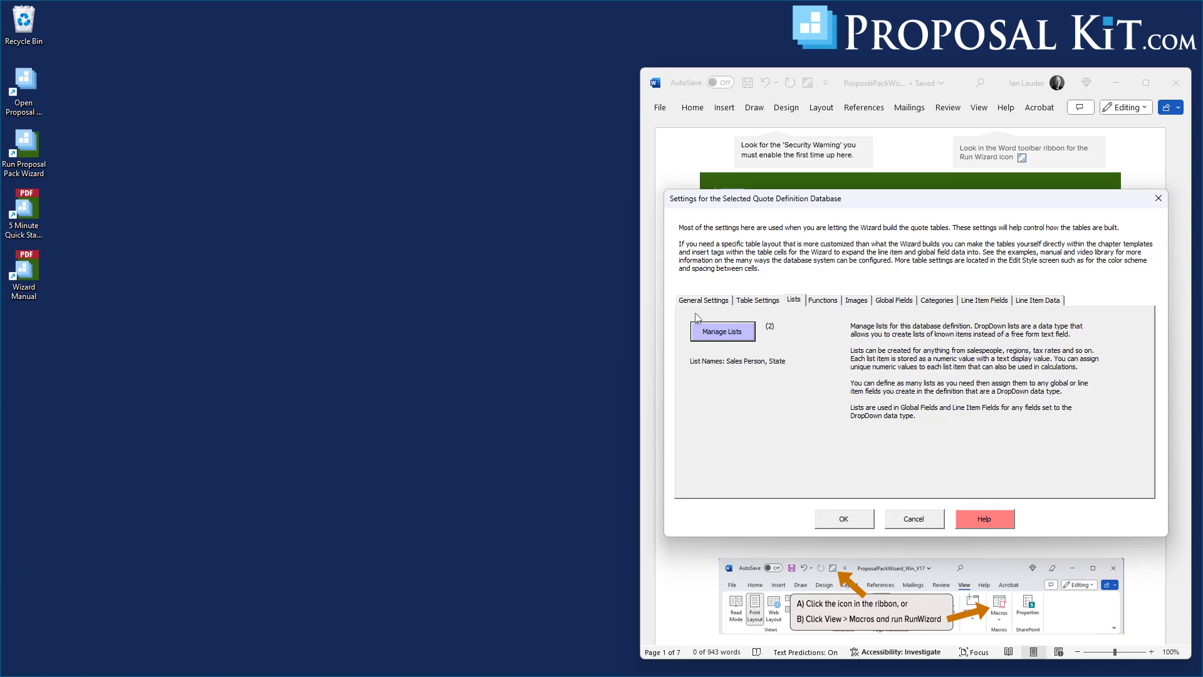
click(840, 519)
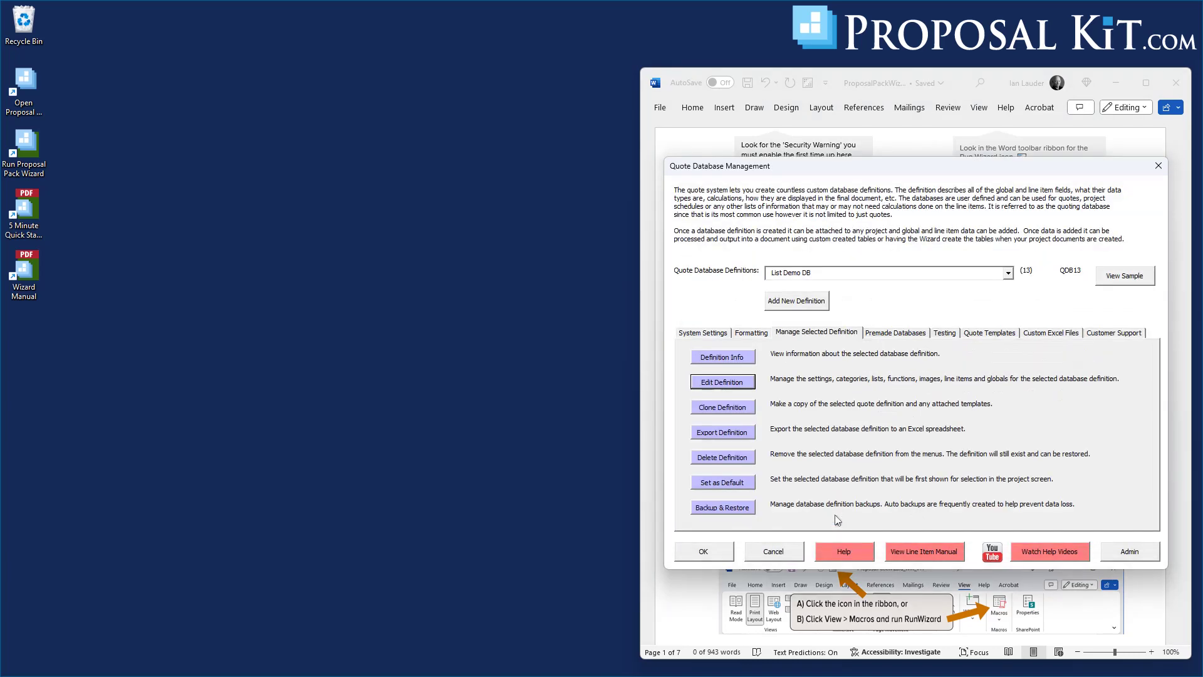